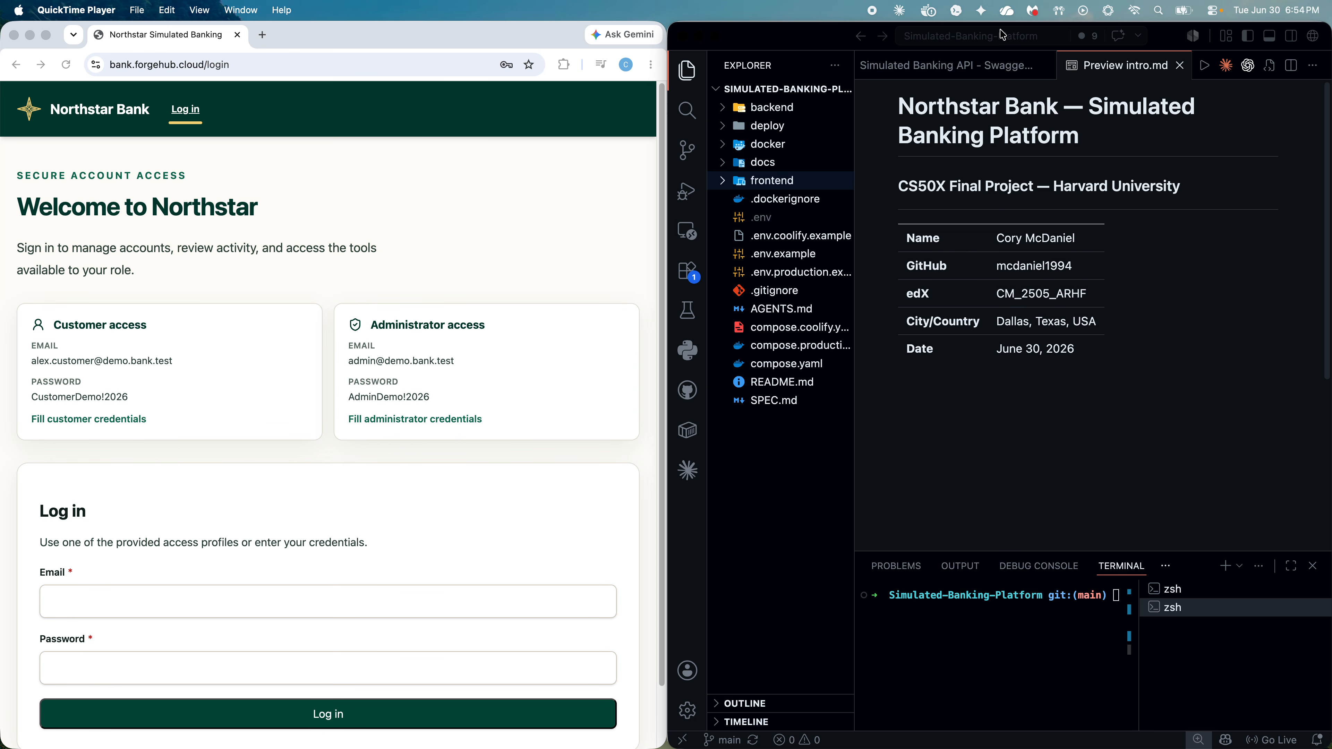
Step: Browse the Swagger banking API routes, then return to the intro.md preview and minimize VS Code
{"action": "left_click", "coordinate": [980, 74]}
{"action": "left_click", "coordinate": [980, 74]}
{"action": "scroll", "coordinate": [1086, 320], "scroll_direction": "up", "scroll_amount": 15}
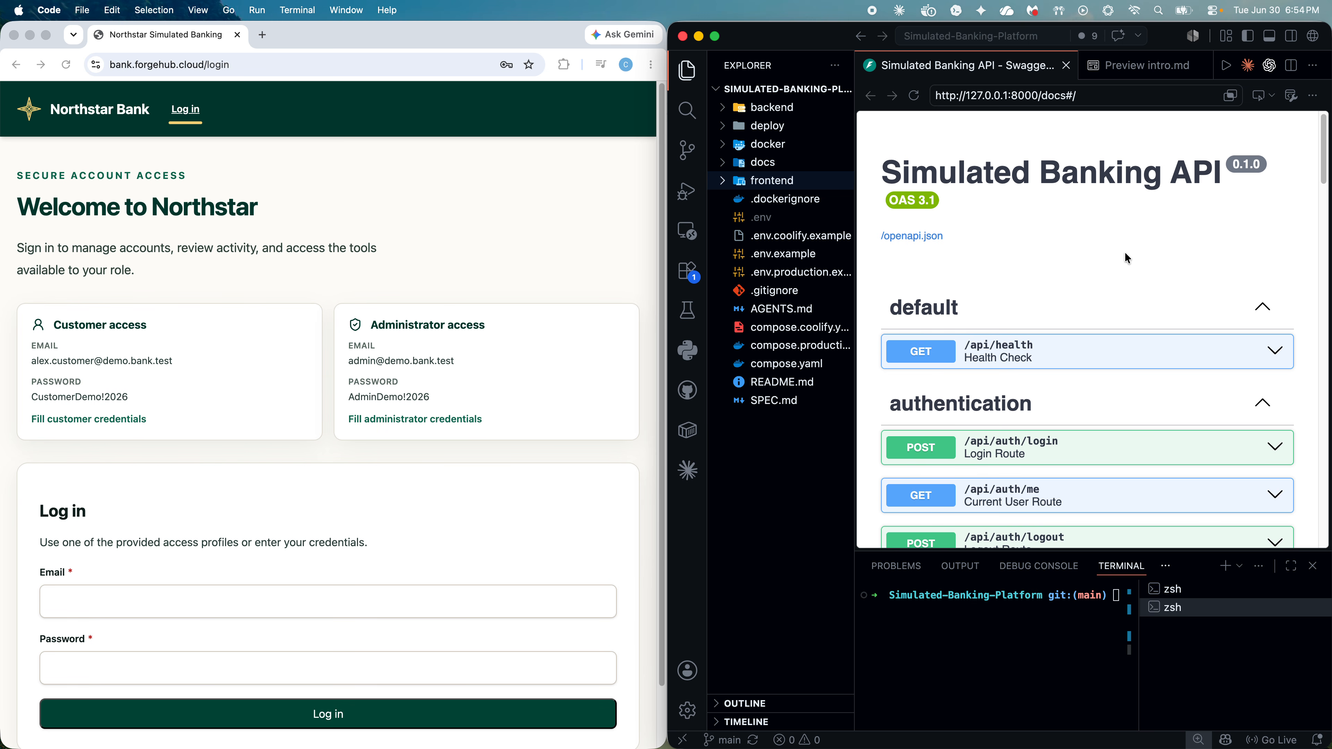
{"action": "scroll", "coordinate": [1124, 258], "scroll_direction": "down", "scroll_amount": 2}
{"action": "scroll", "coordinate": [1125, 258], "scroll_direction": "down", "scroll_amount": 4}
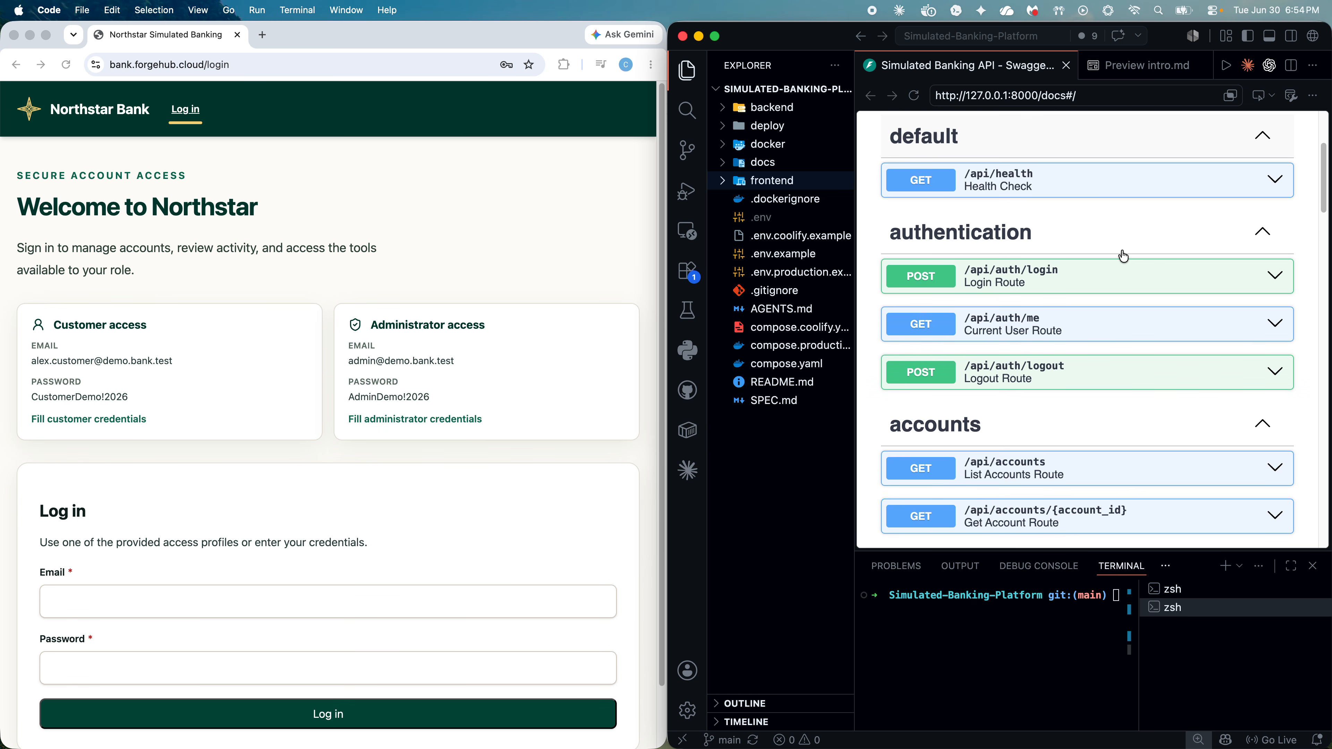
{"action": "scroll", "coordinate": [953, 405], "scroll_direction": "down", "scroll_amount": 9}
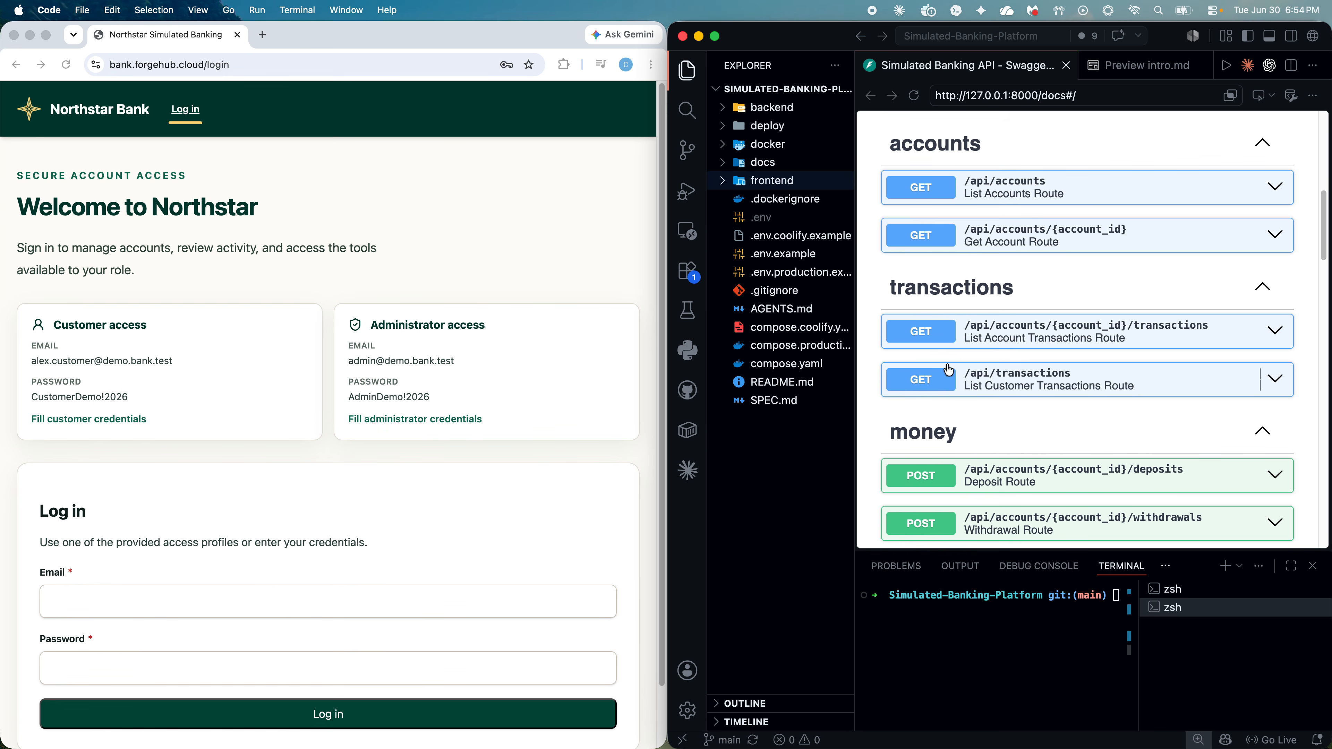
{"action": "scroll", "coordinate": [952, 399], "scroll_direction": "down", "scroll_amount": 3}
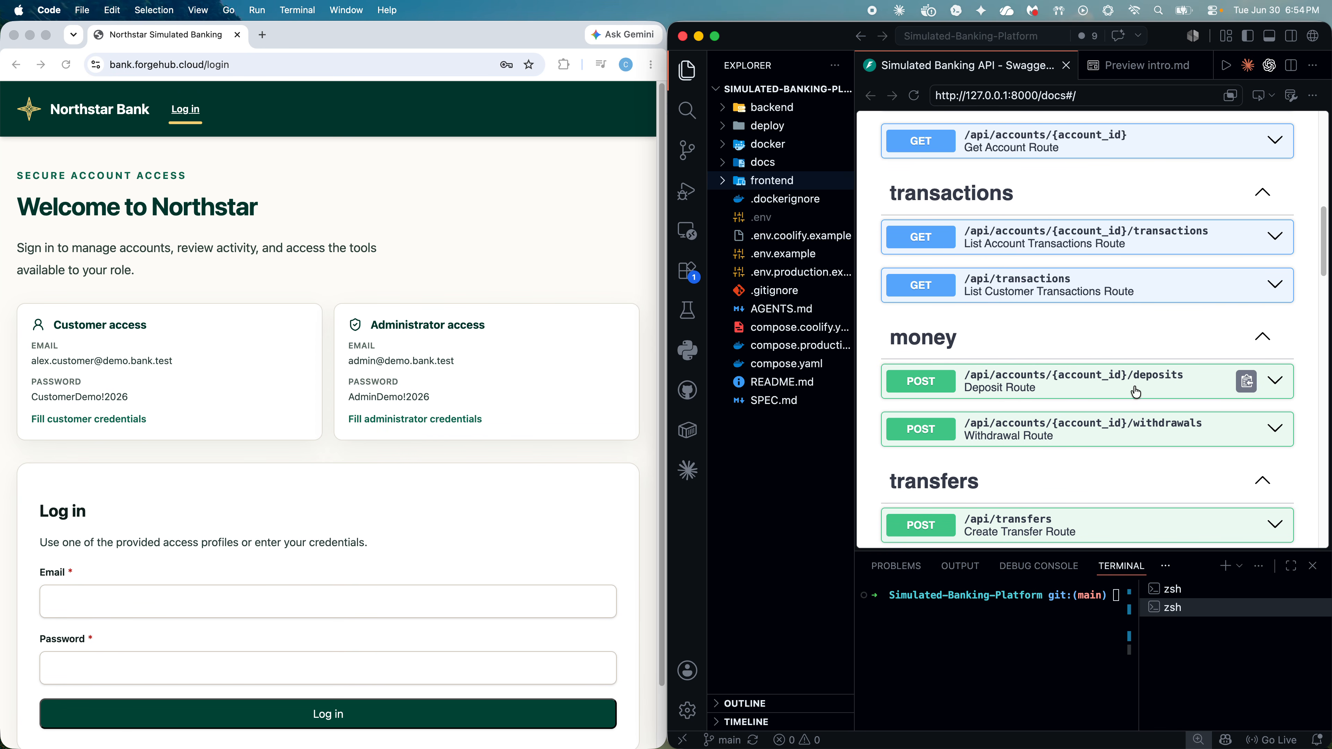
{"action": "scroll", "coordinate": [1076, 441], "scroll_direction": "down", "scroll_amount": 5}
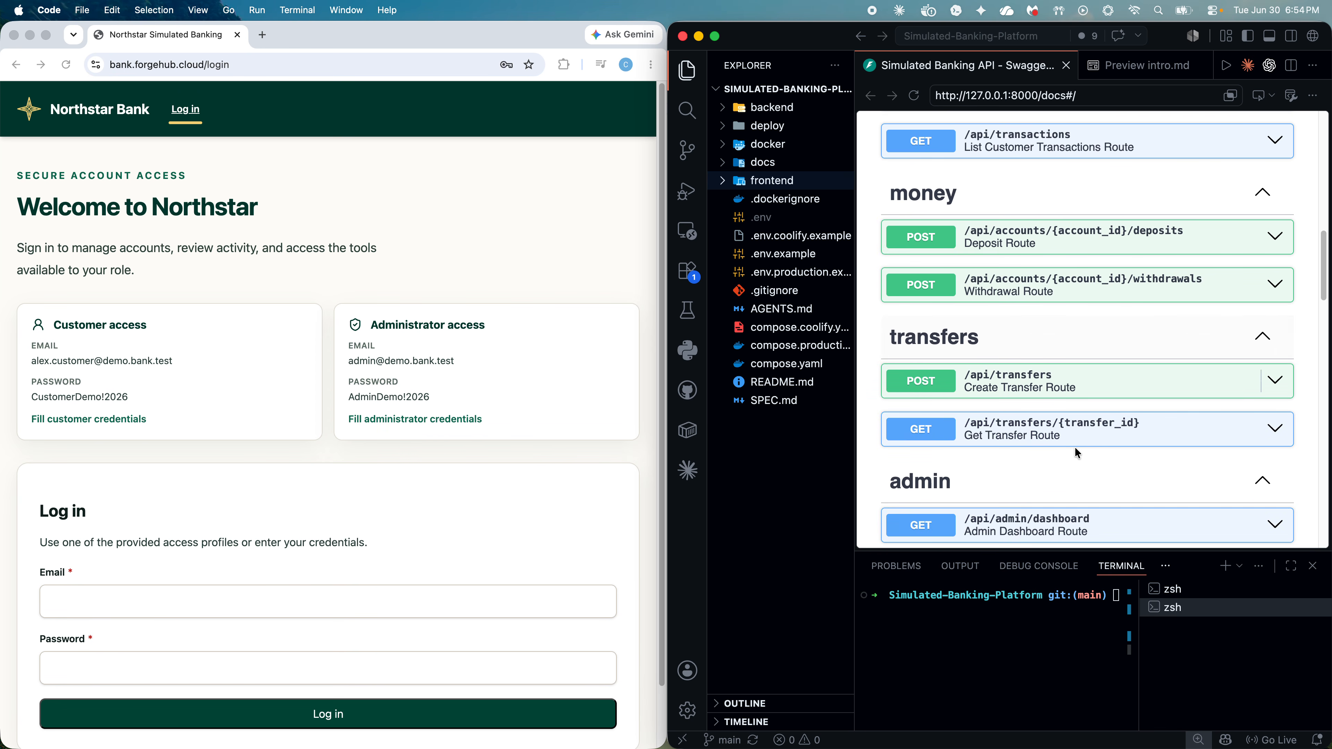
{"action": "scroll", "coordinate": [1023, 410], "scroll_direction": "down", "scroll_amount": 9}
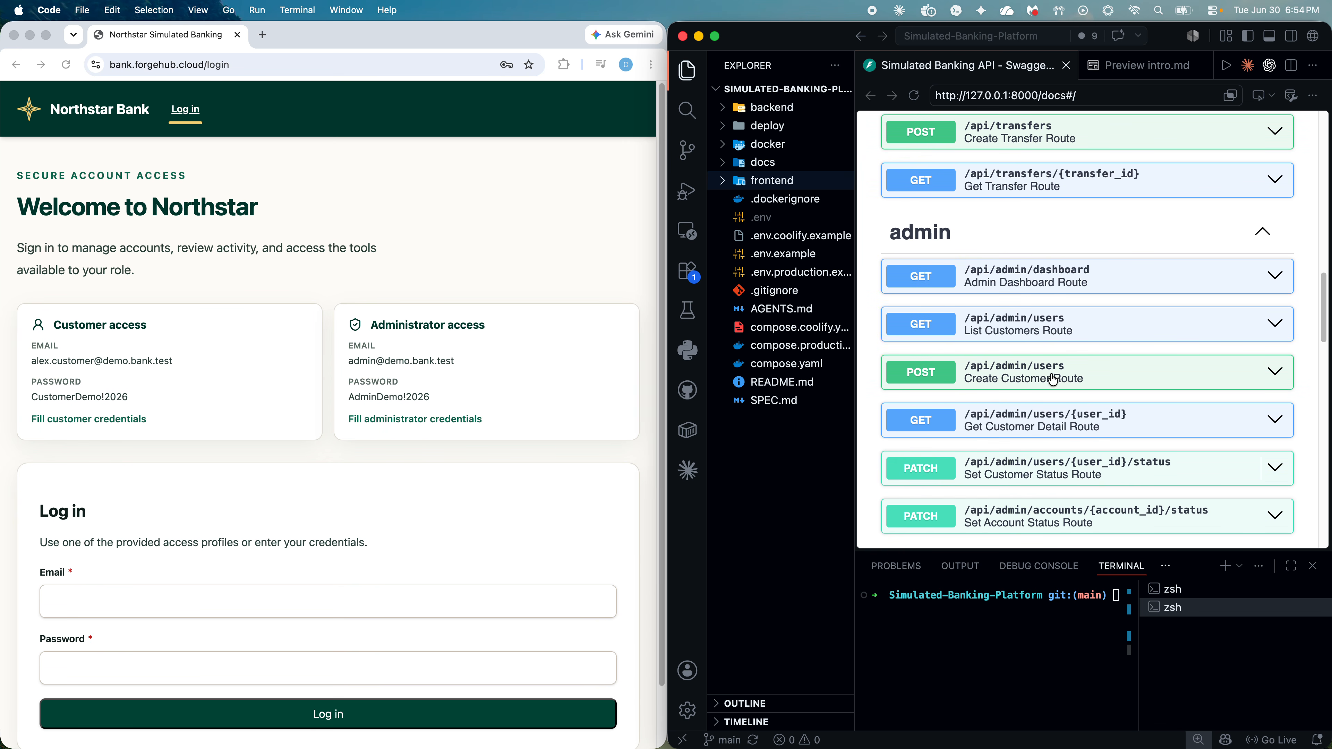
{"action": "left_click", "coordinate": [1143, 66]}
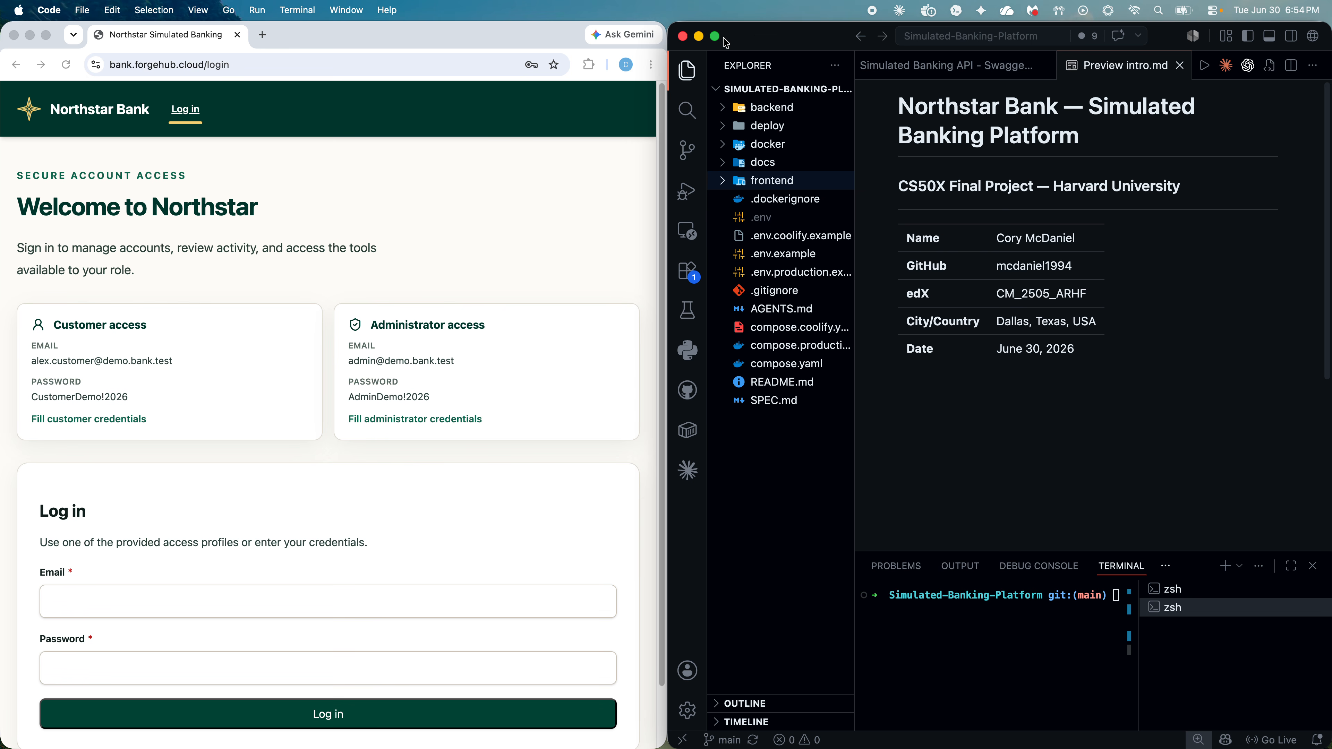
{"action": "left_click", "coordinate": [700, 36]}
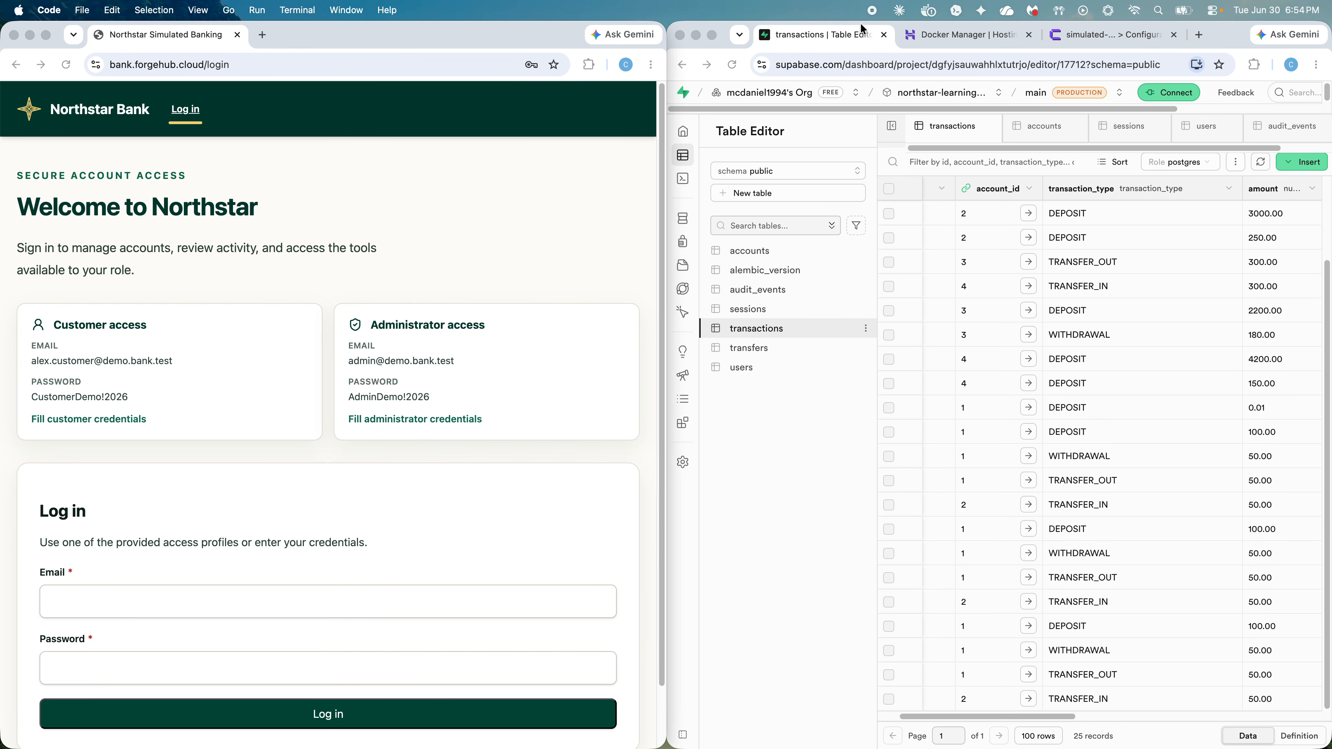
Step: Scroll the Hostinger Docker Manager project list to check their running status, then switch to Coolify
{"action": "left_click", "coordinate": [962, 34]}
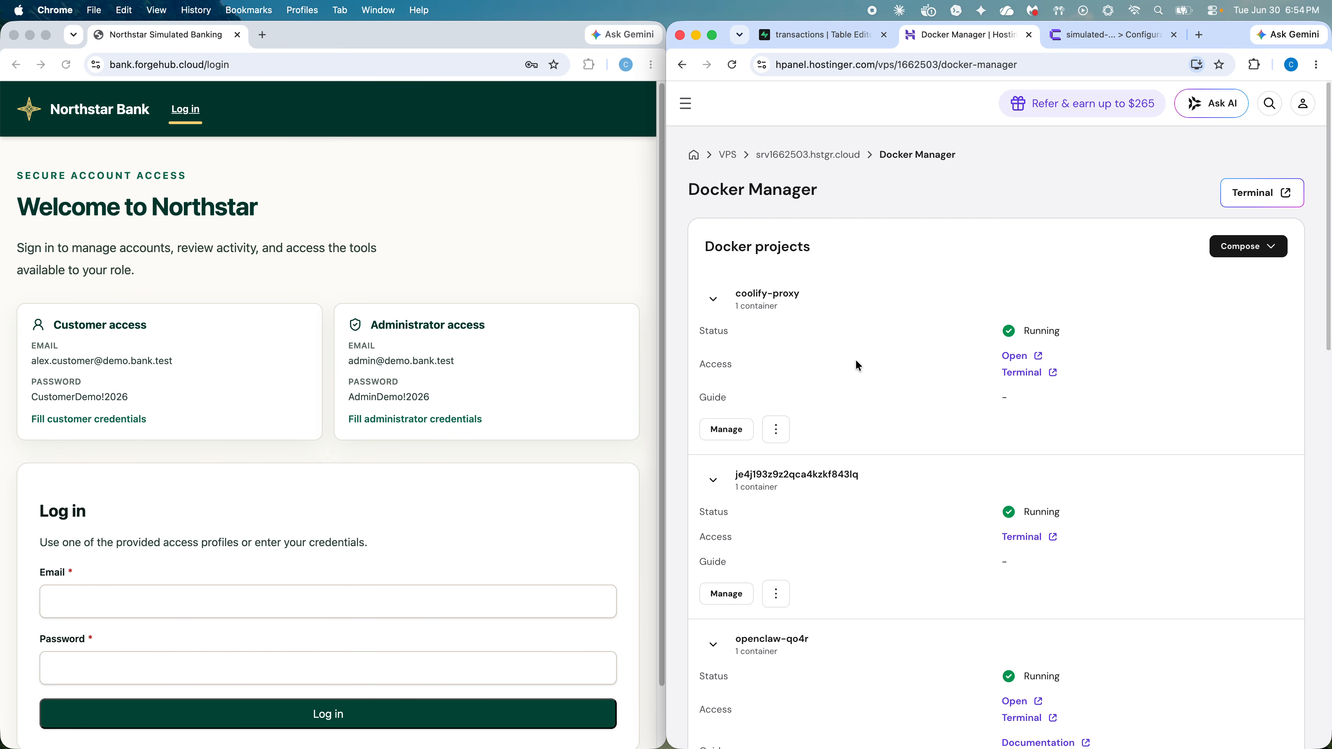
{"action": "scroll", "coordinate": [856, 399], "scroll_direction": "down", "scroll_amount": 3}
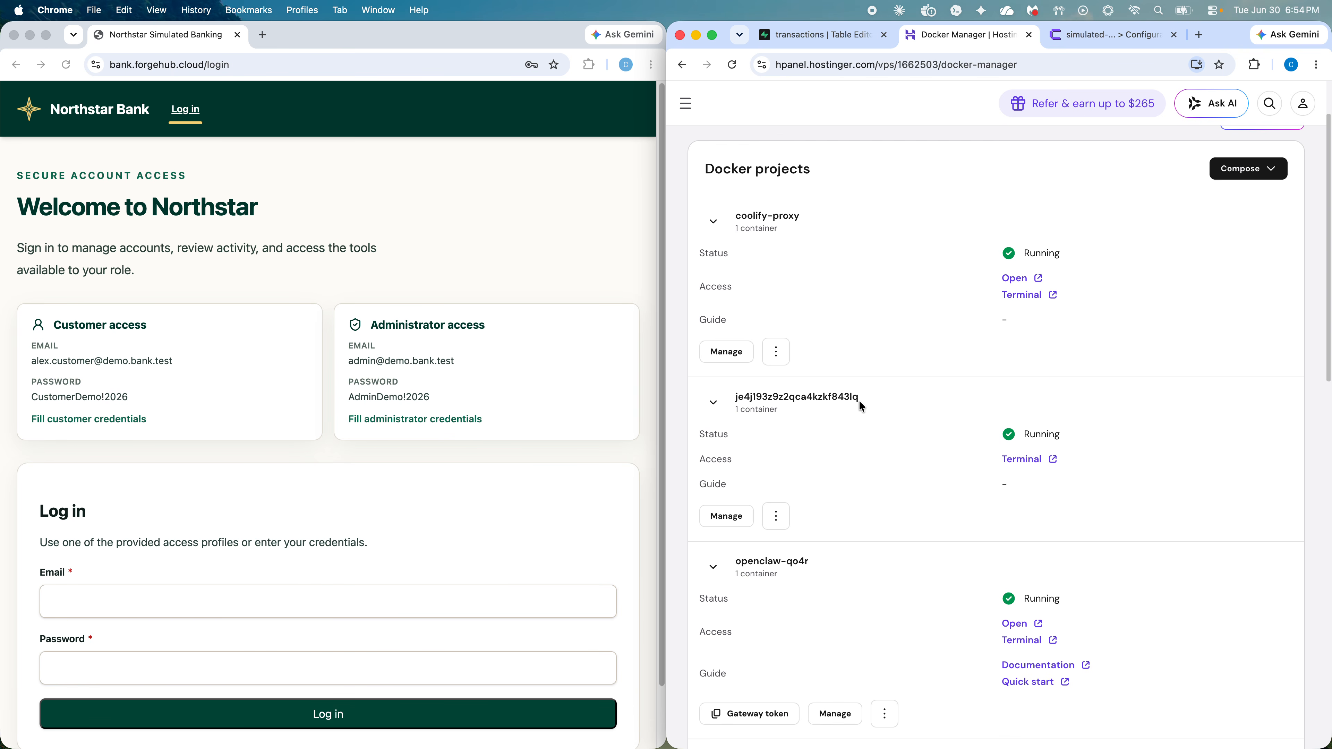
{"action": "scroll", "coordinate": [859, 400], "scroll_direction": "up", "scroll_amount": 3}
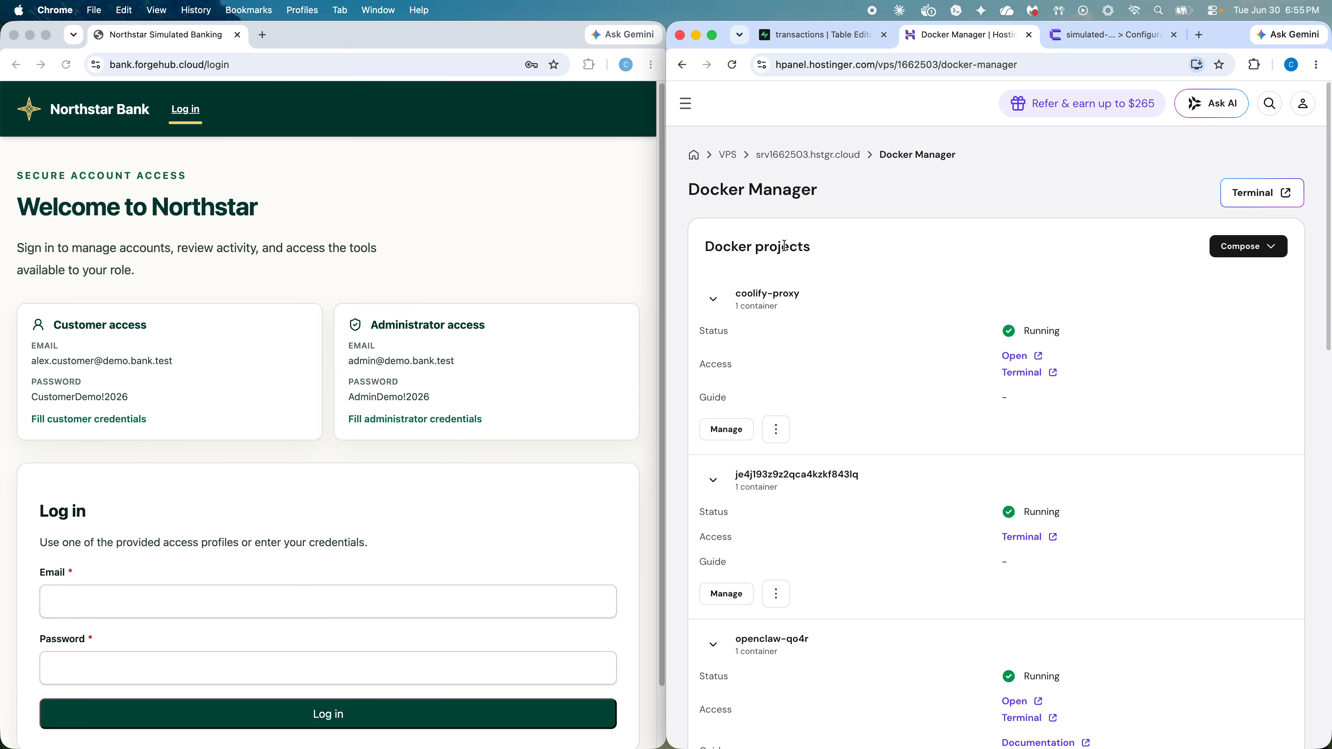
{"action": "scroll", "coordinate": [862, 386], "scroll_direction": "down", "scroll_amount": 10}
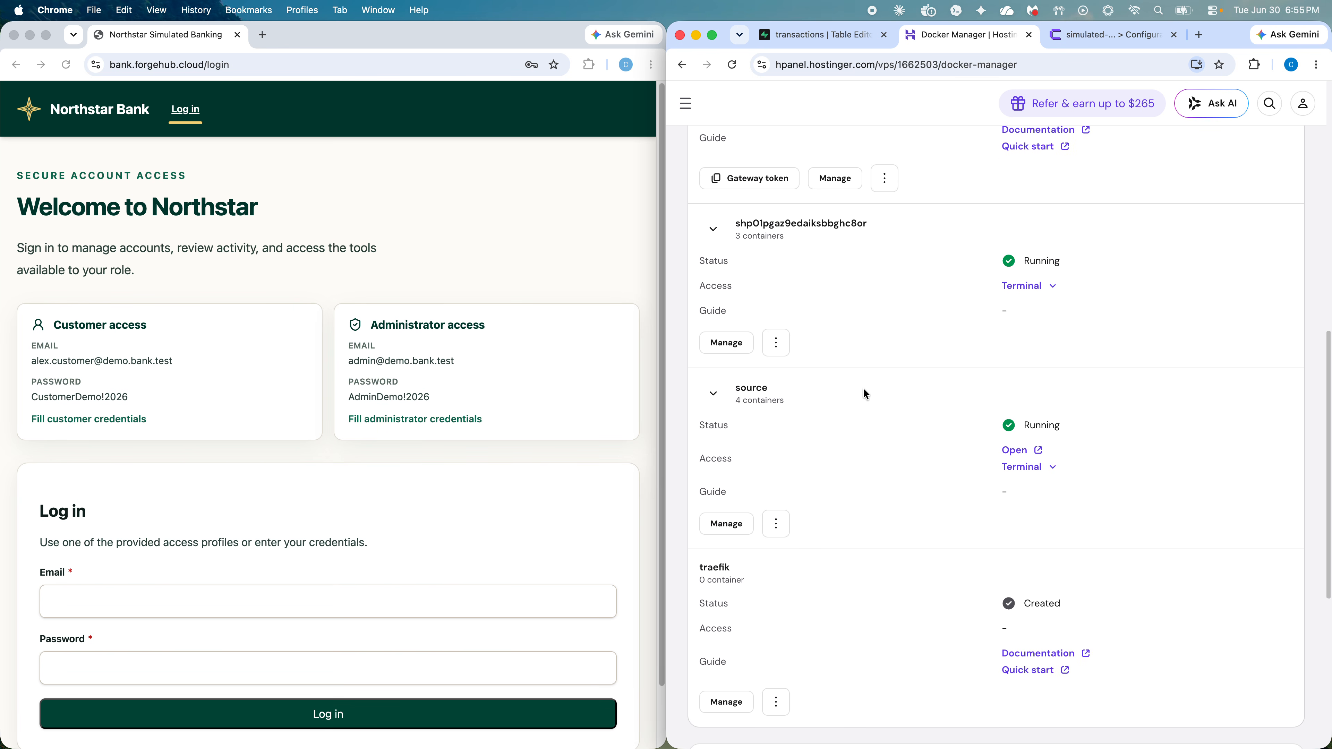
{"action": "scroll", "coordinate": [865, 394], "scroll_direction": "down", "scroll_amount": 5}
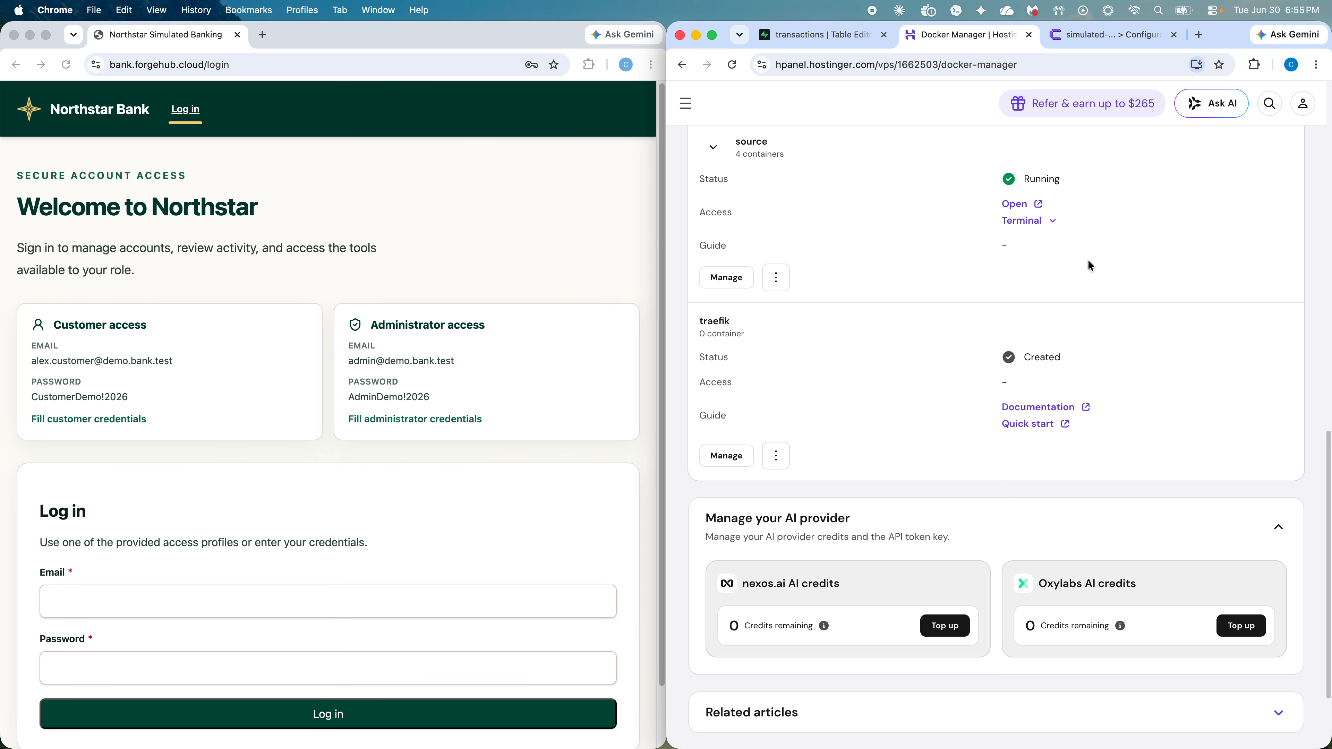
{"action": "scroll", "coordinate": [1094, 287], "scroll_direction": "up", "scroll_amount": 15}
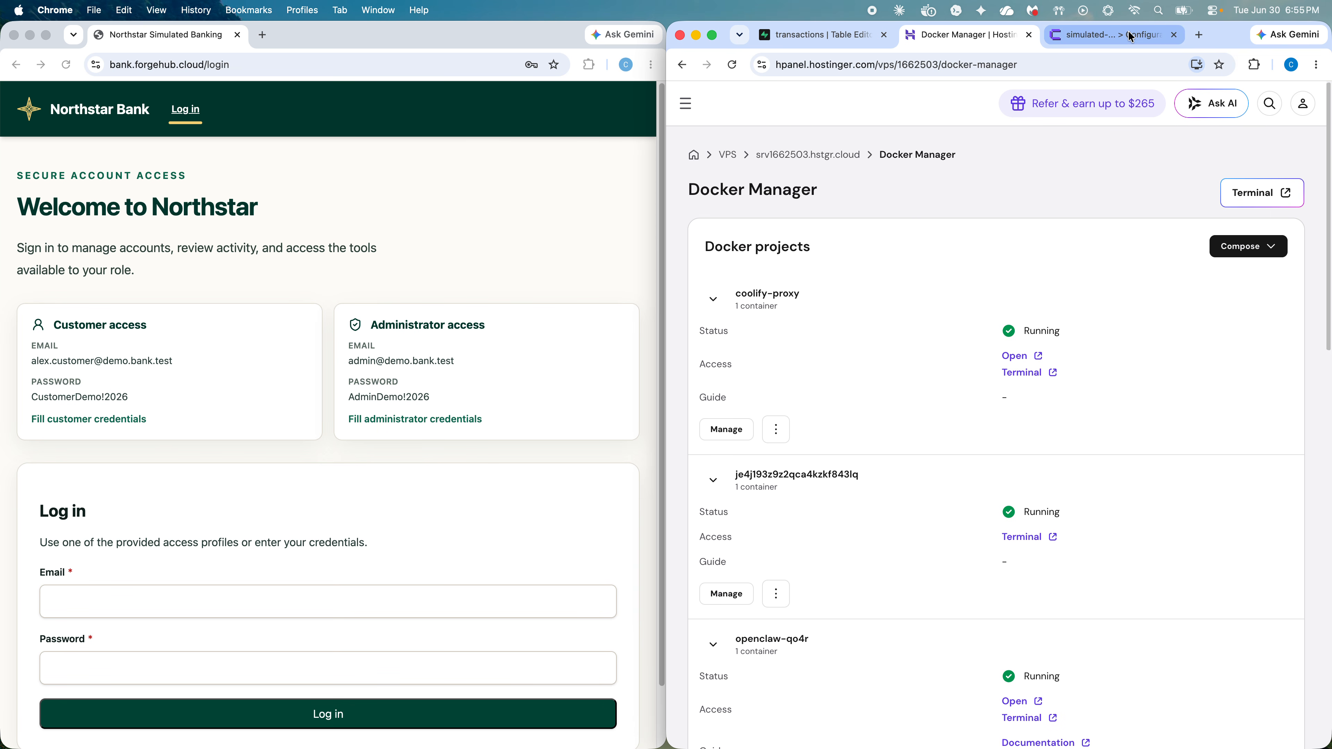
{"action": "left_click", "coordinate": [1128, 33]}
Step: Scroll the Coolify environment variables back to the Configuration header, then return to Supabase's transactions table
{"action": "scroll", "coordinate": [761, 350], "scroll_direction": "up", "scroll_amount": 20}
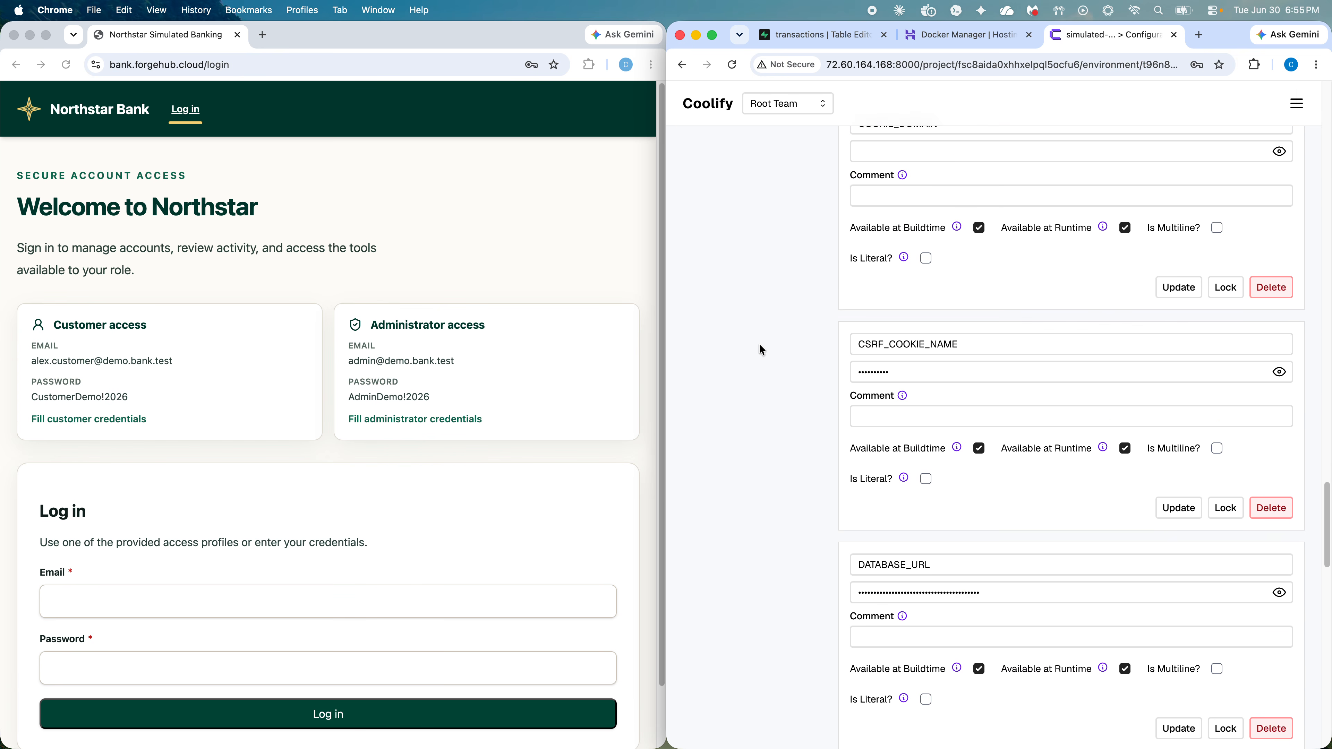
{"action": "scroll", "coordinate": [761, 348], "scroll_direction": "up", "scroll_amount": 15}
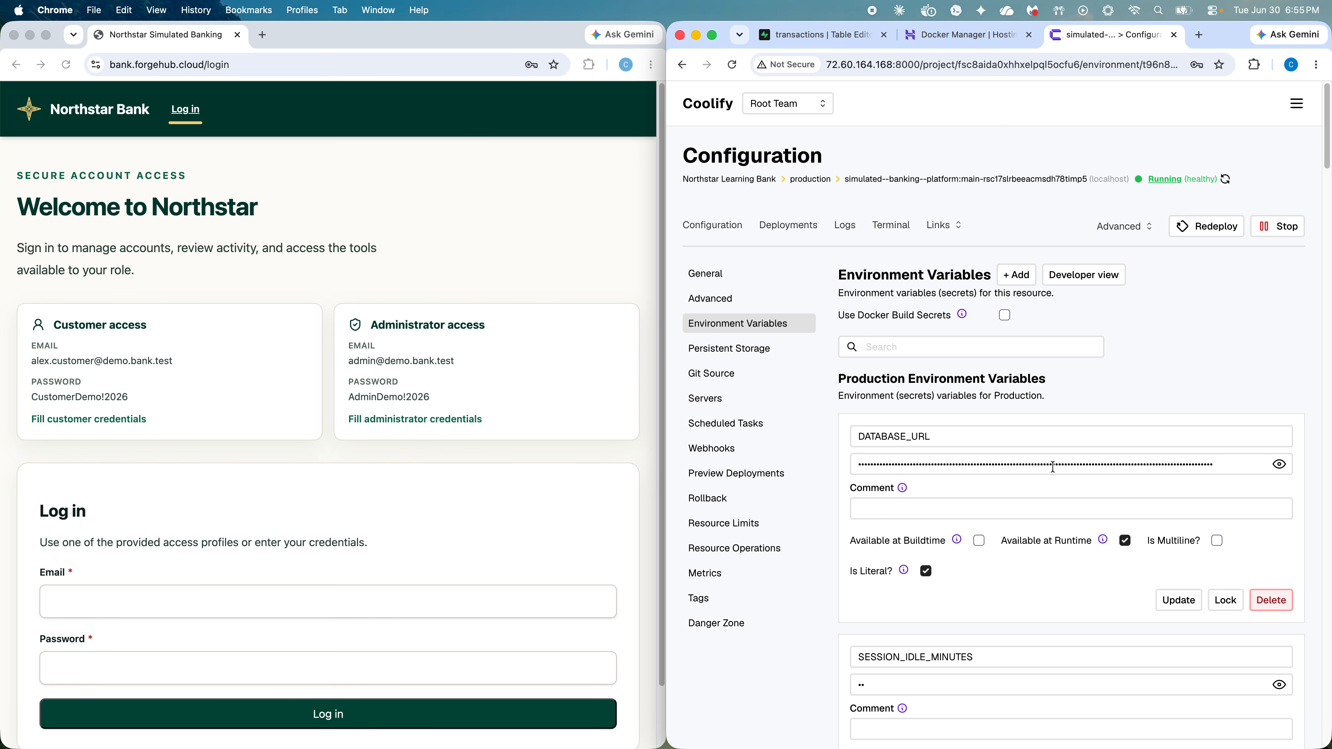
{"action": "left_click", "coordinate": [835, 38]}
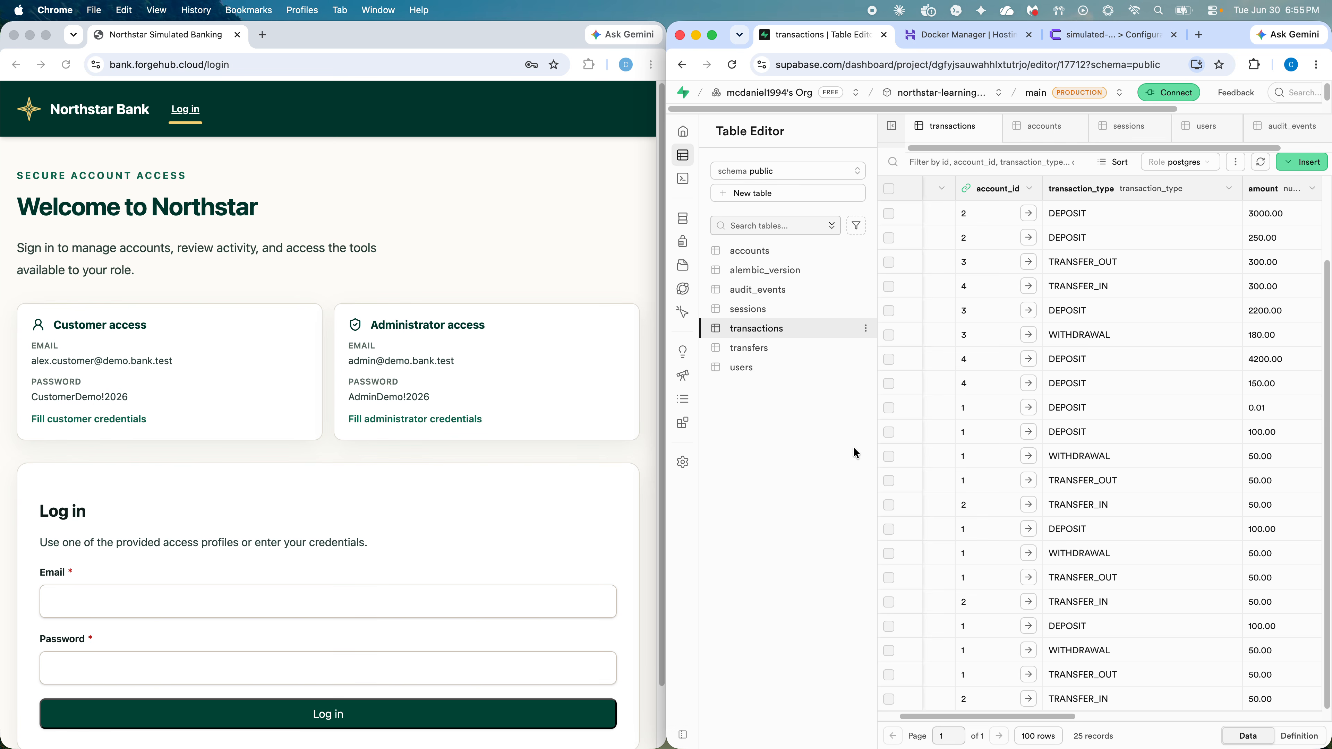
Step: Open the users table in the Supabase Table Editor, showing 6 accounts with argon2 hashes
{"action": "mouse_move", "coordinate": [683, 160]}
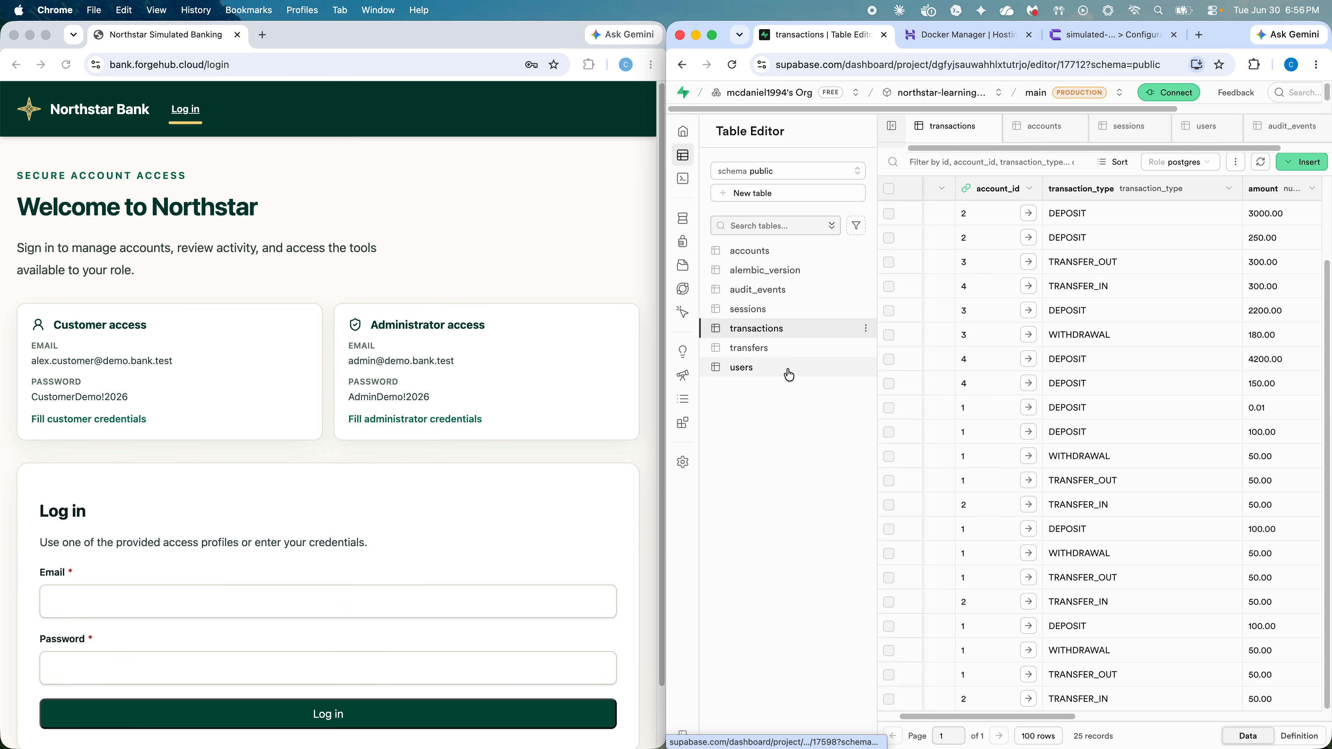
{"action": "left_click", "coordinate": [752, 368]}
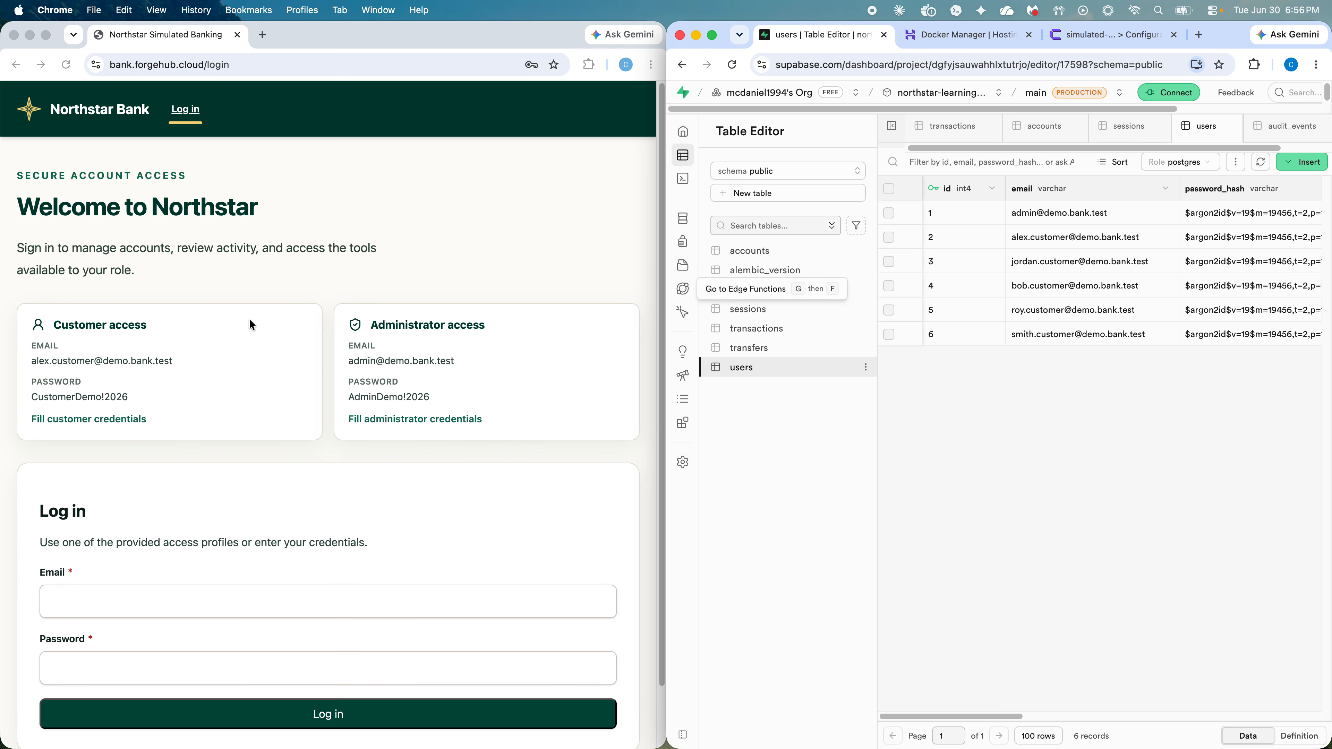
Step: Log in to Northstar Bank using the demo customer credentials
{"action": "left_click", "coordinate": [139, 344]}
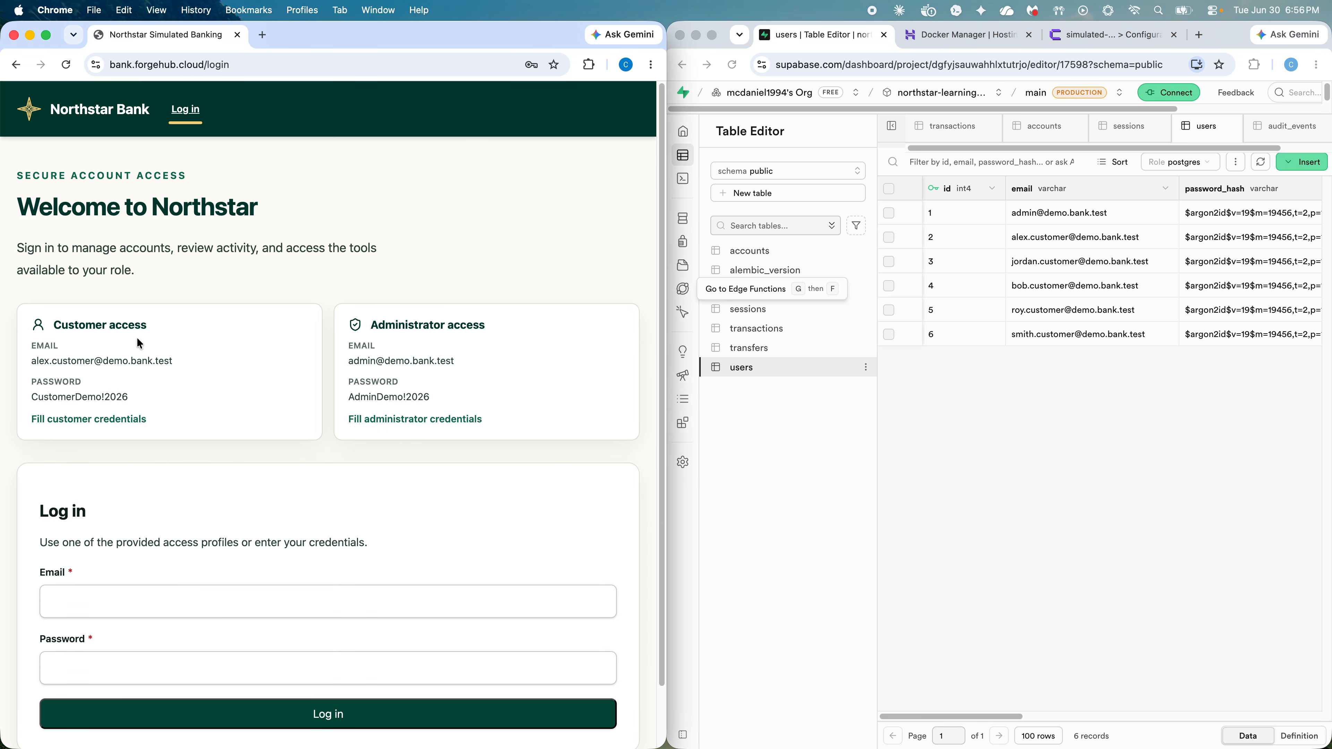
{"action": "left_click", "coordinate": [140, 346]}
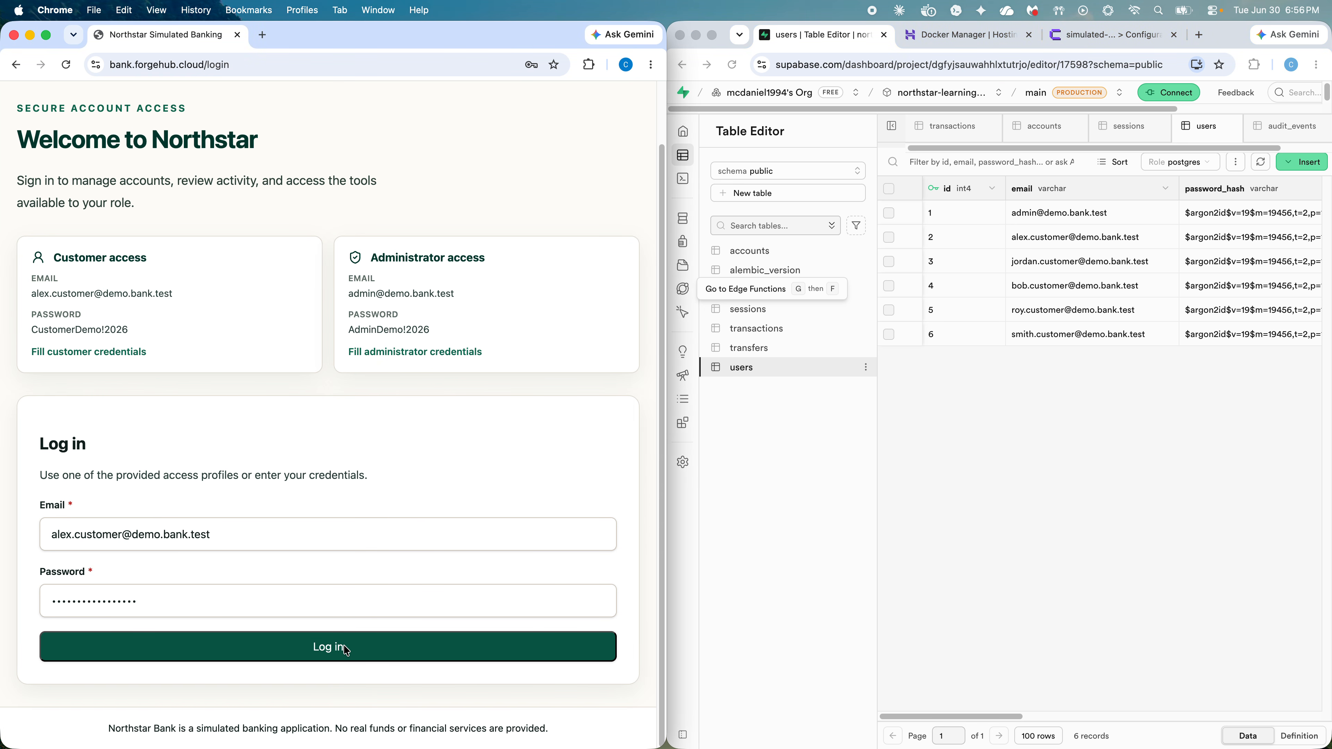
{"action": "left_click", "coordinate": [344, 644]}
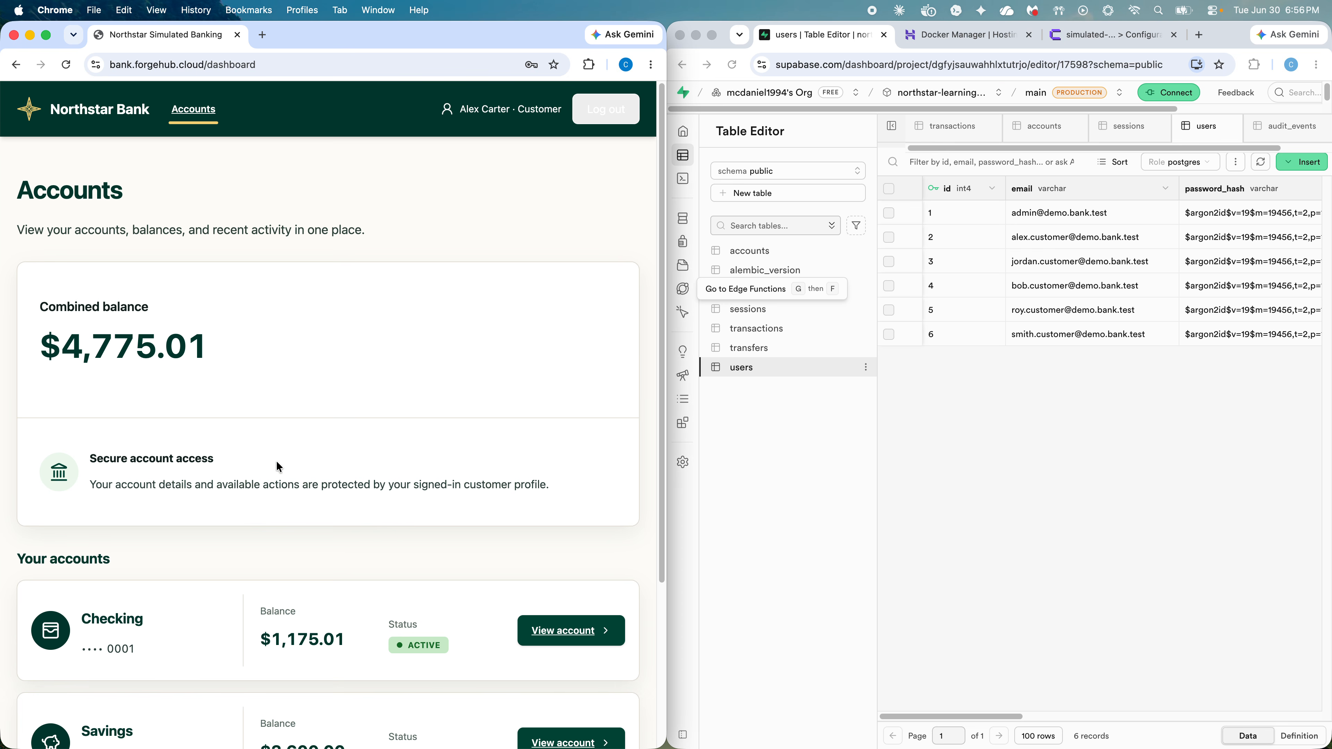
Step: Open the Checking account page showing its $1,175.01 balance and transaction history
{"action": "scroll", "coordinate": [279, 466], "scroll_direction": "down", "scroll_amount": 3}
{"action": "scroll", "coordinate": [259, 455], "scroll_direction": "down", "scroll_amount": 3}
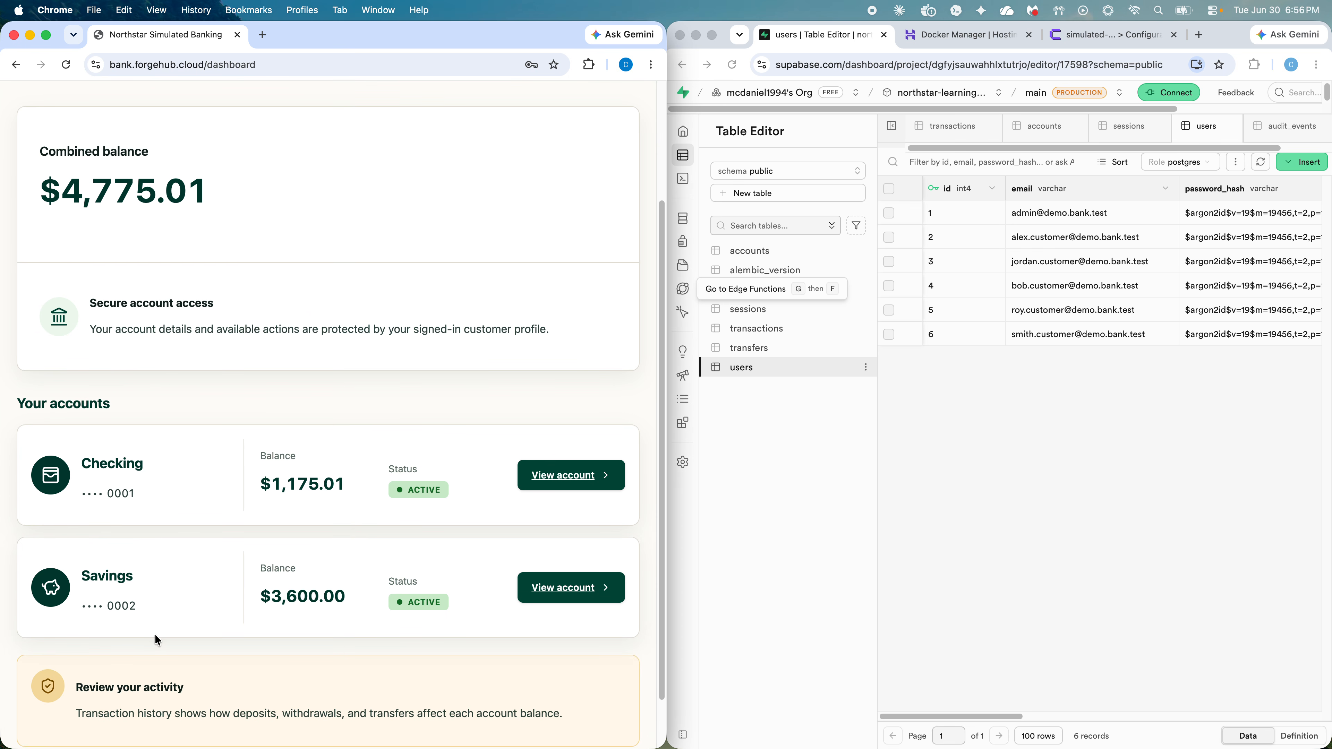
{"action": "scroll", "coordinate": [257, 487], "scroll_direction": "up", "scroll_amount": 5}
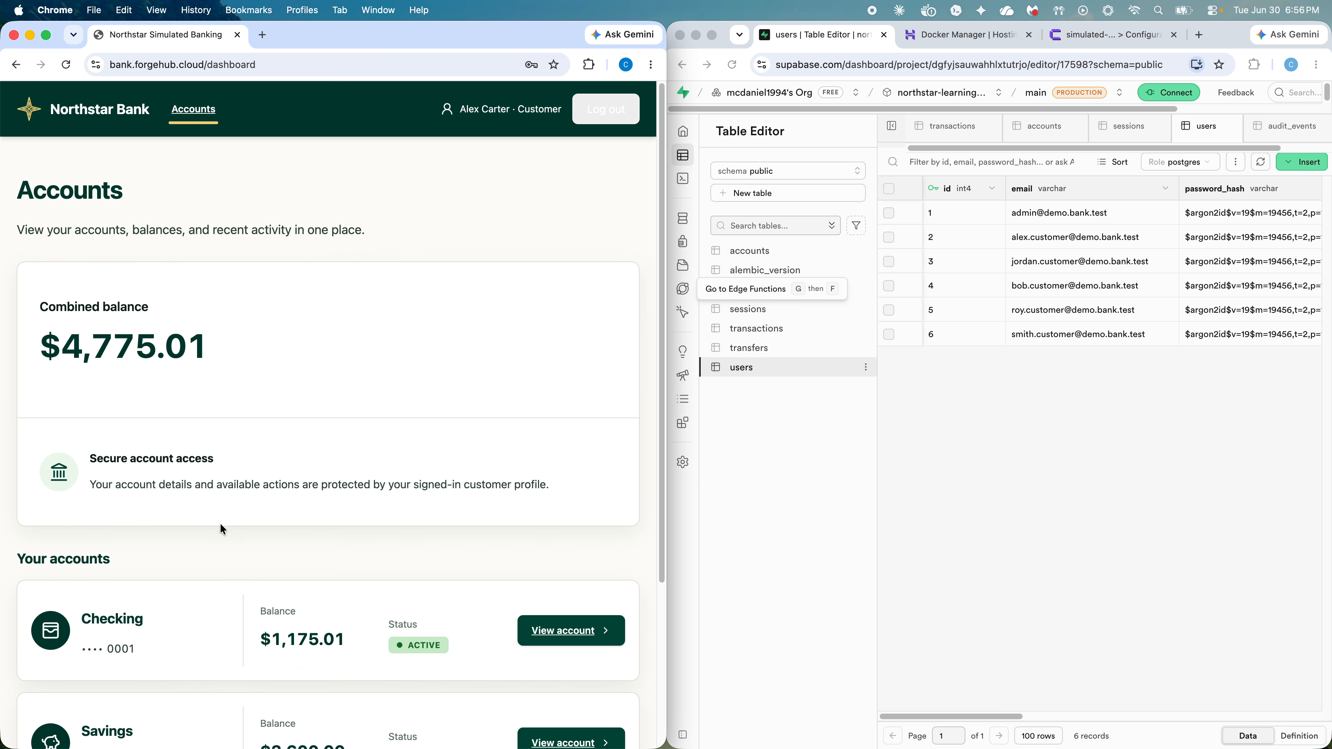
{"action": "scroll", "coordinate": [224, 529], "scroll_direction": "down", "scroll_amount": 5}
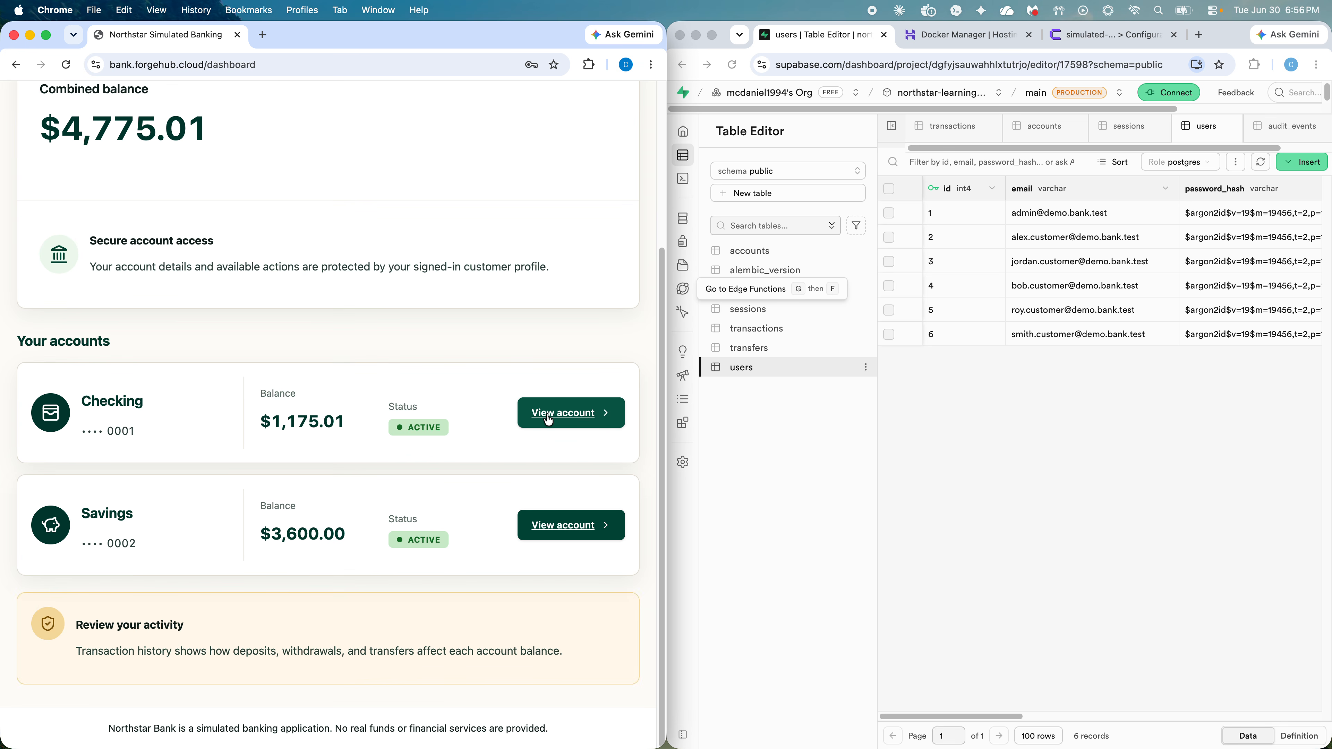
{"action": "left_click", "coordinate": [548, 419]}
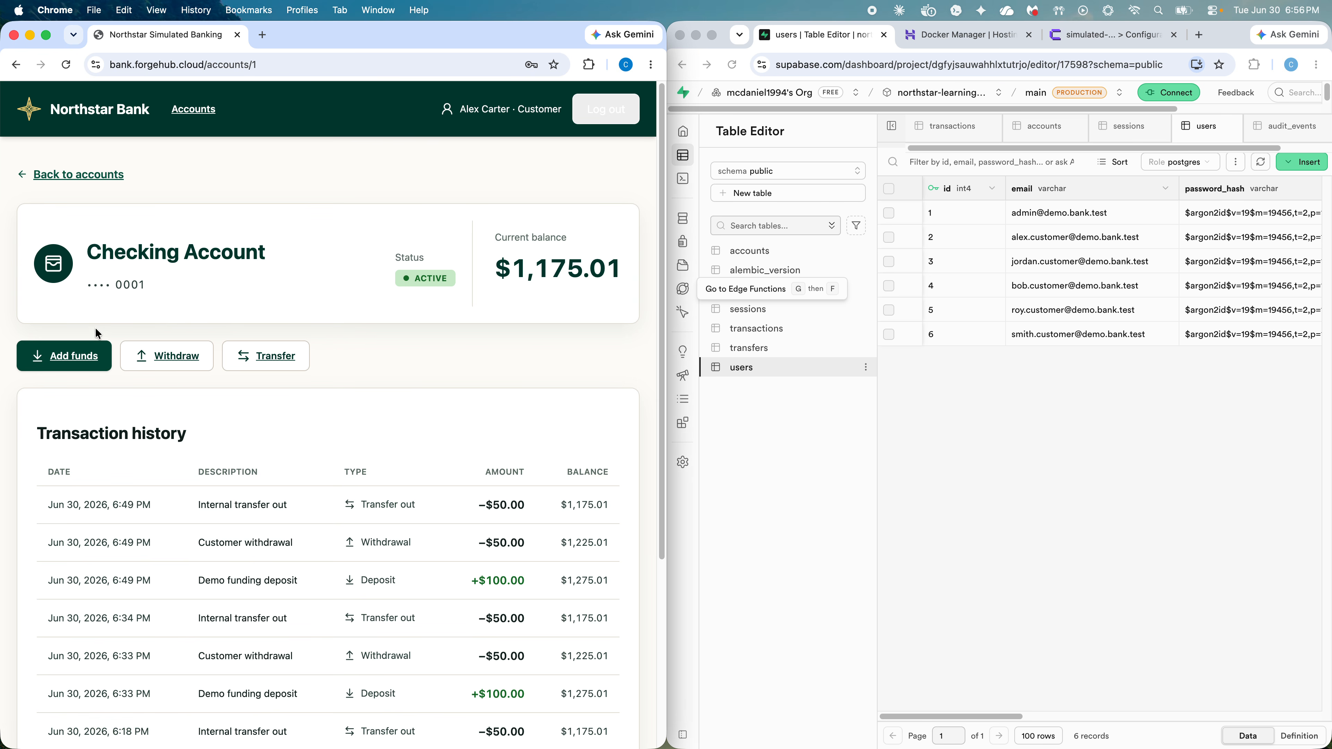
Step: Deposit $100 into the Checking account
{"action": "left_click", "coordinate": [87, 361]}
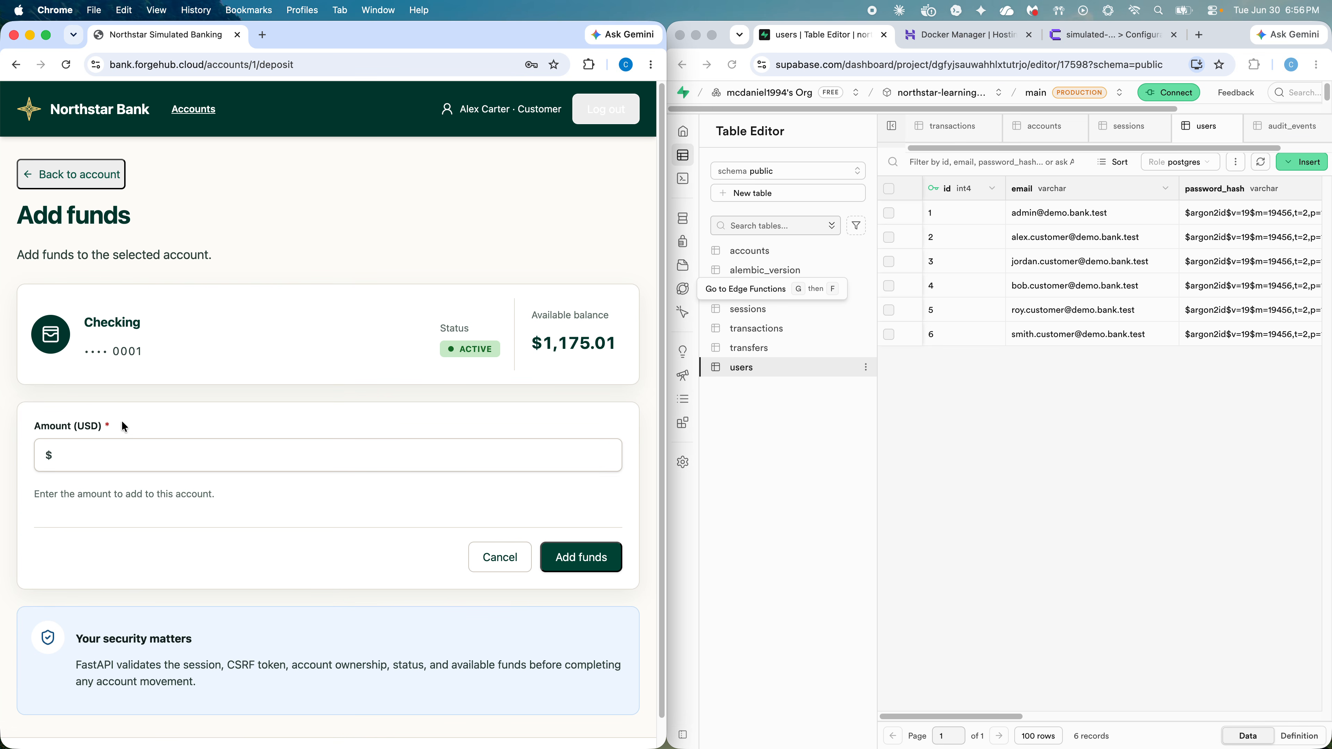
{"action": "left_click", "coordinate": [137, 457]}
{"action": "type", "text": "100"}
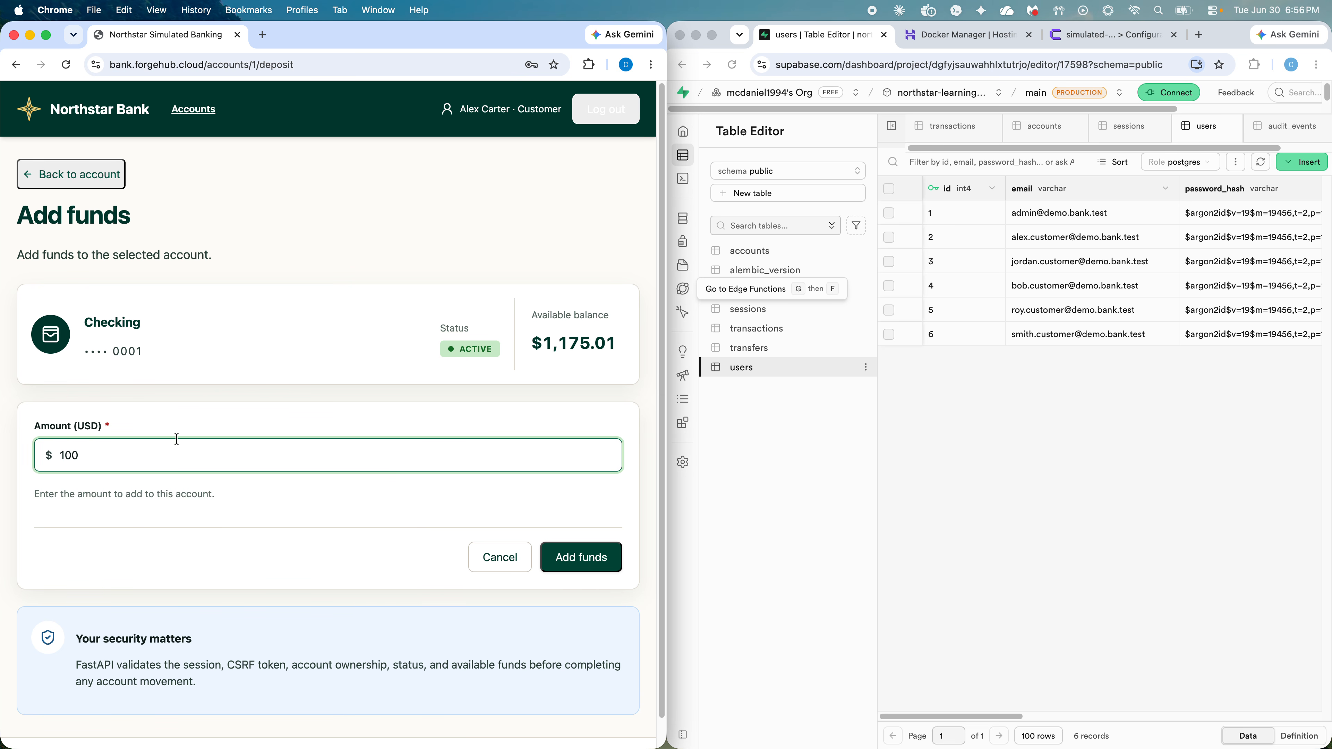
{"action": "left_click", "coordinate": [603, 554]}
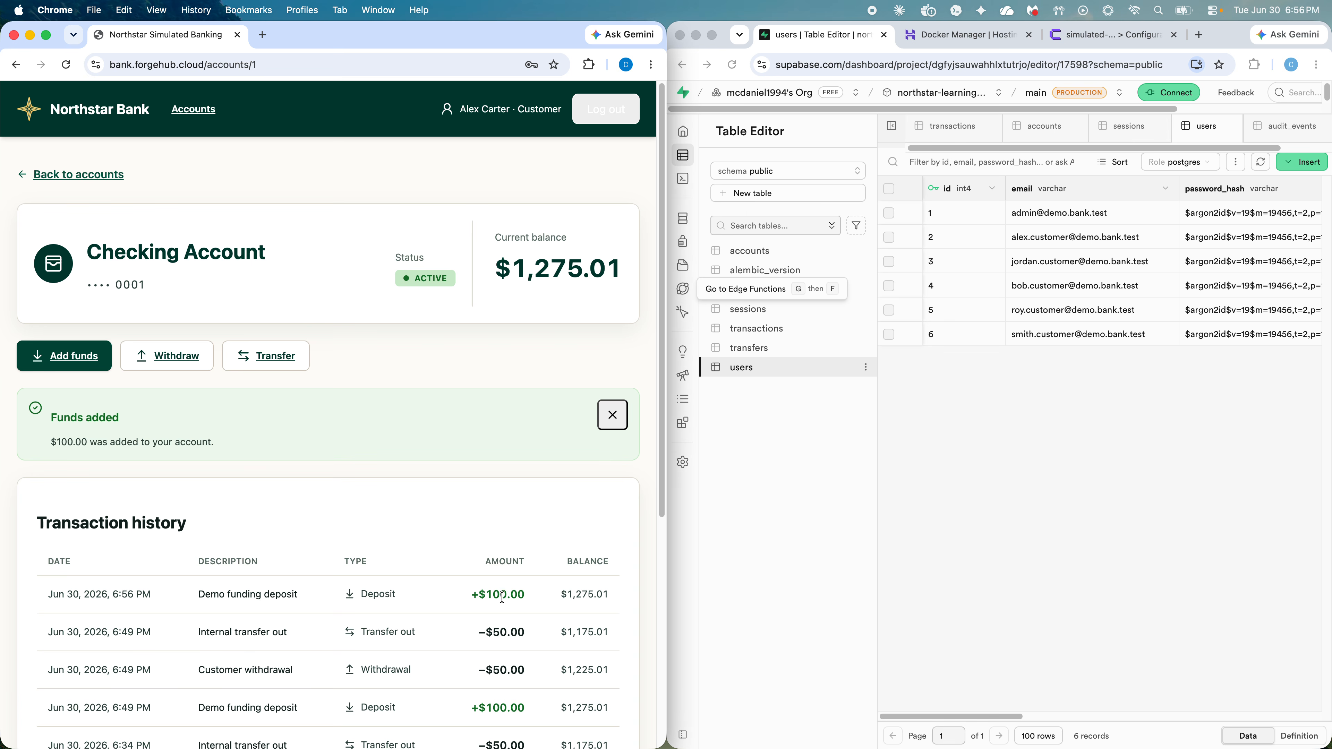
Step: Withdraw $50 from Checking, leaving a $1,225.01 balance
{"action": "left_click", "coordinate": [178, 357]}
{"action": "left_click", "coordinate": [213, 454]}
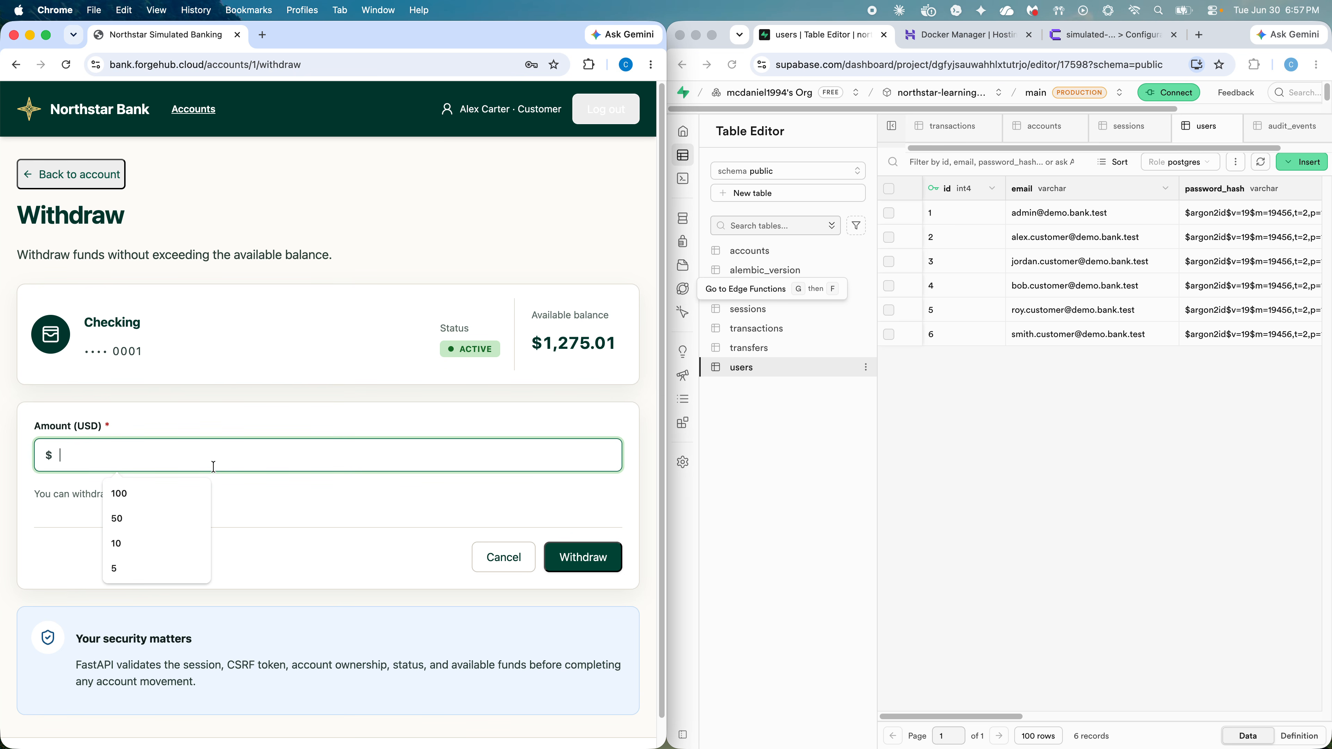
{"action": "type", "text": "50"}
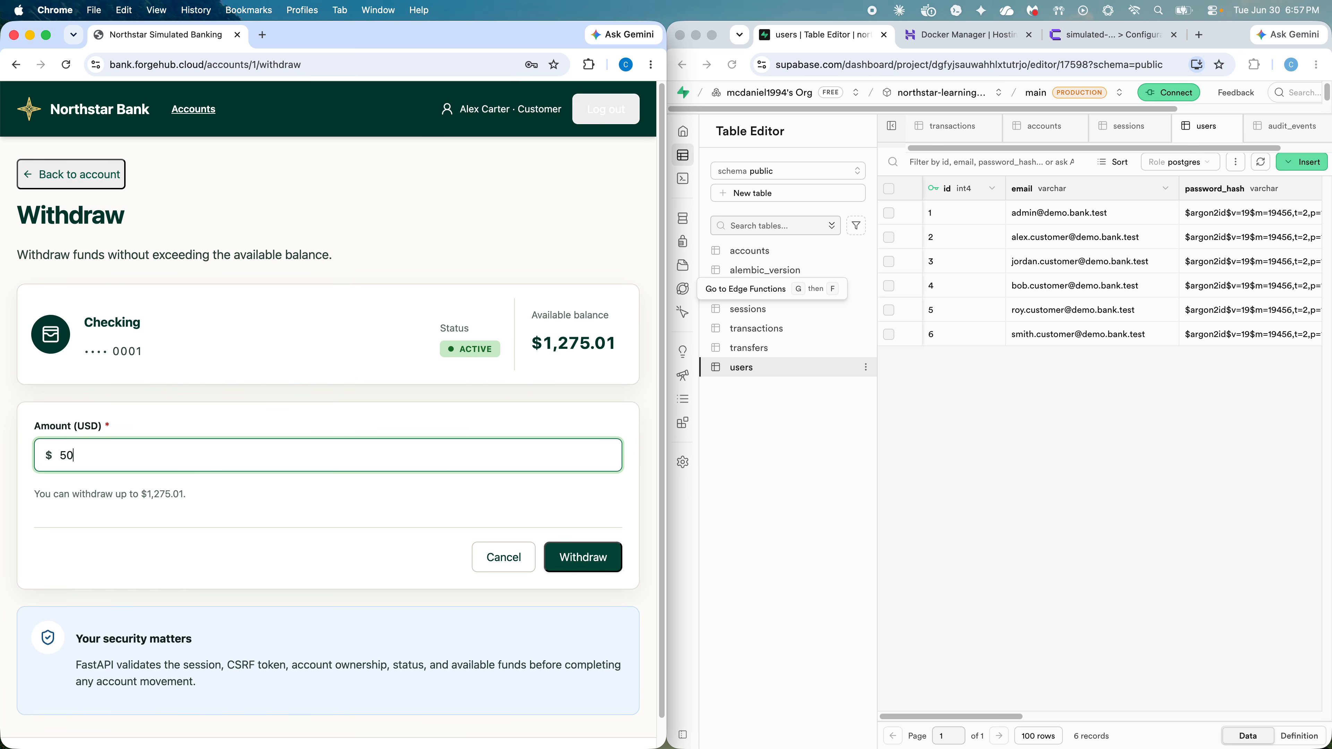
{"action": "left_click", "coordinate": [593, 558]}
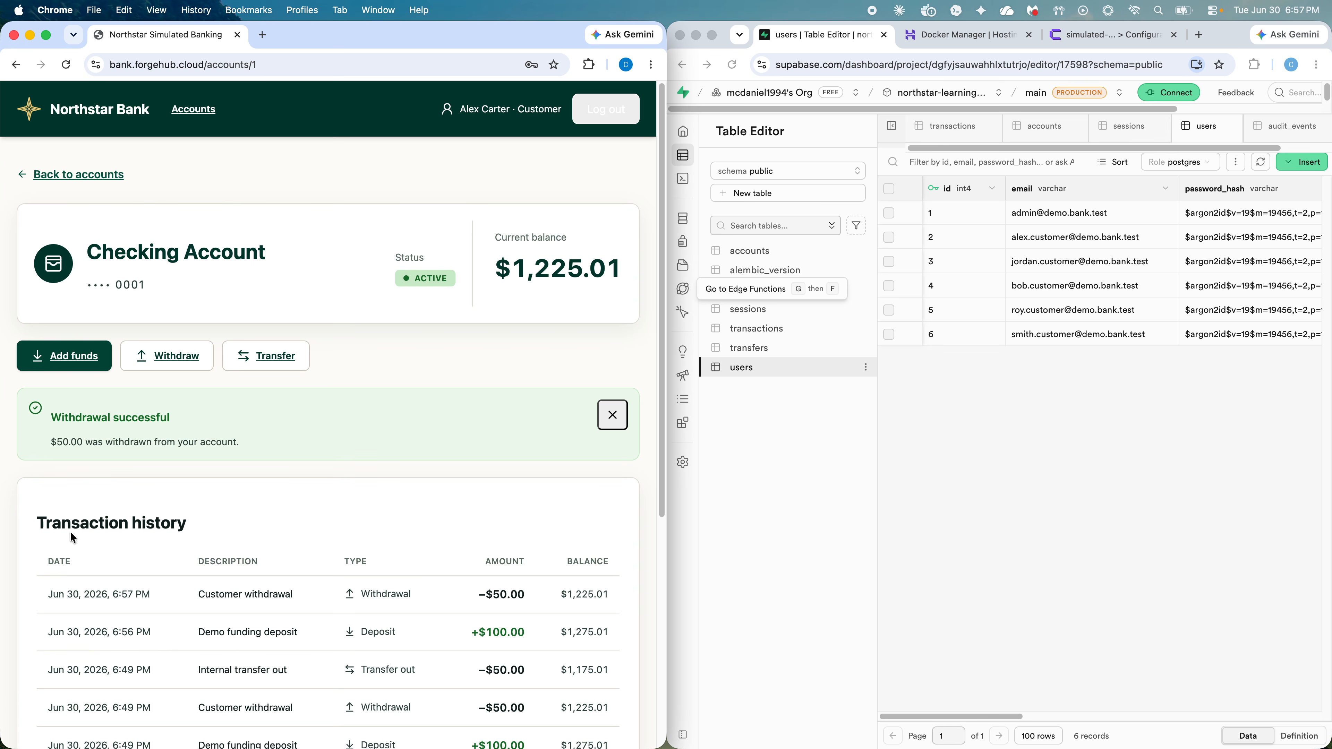
Step: Transfer $50 from Checking to Savings
{"action": "left_click", "coordinate": [266, 356]}
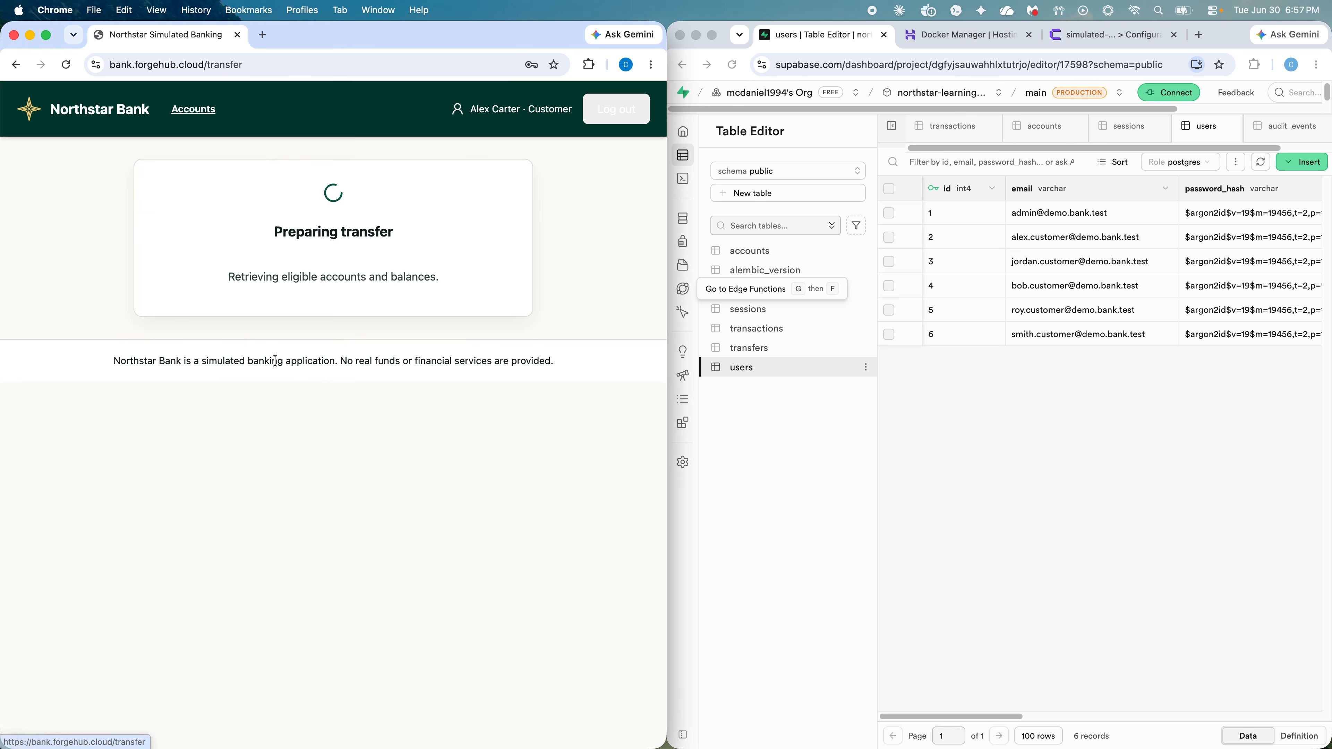
{"action": "left_click", "coordinate": [309, 334]}
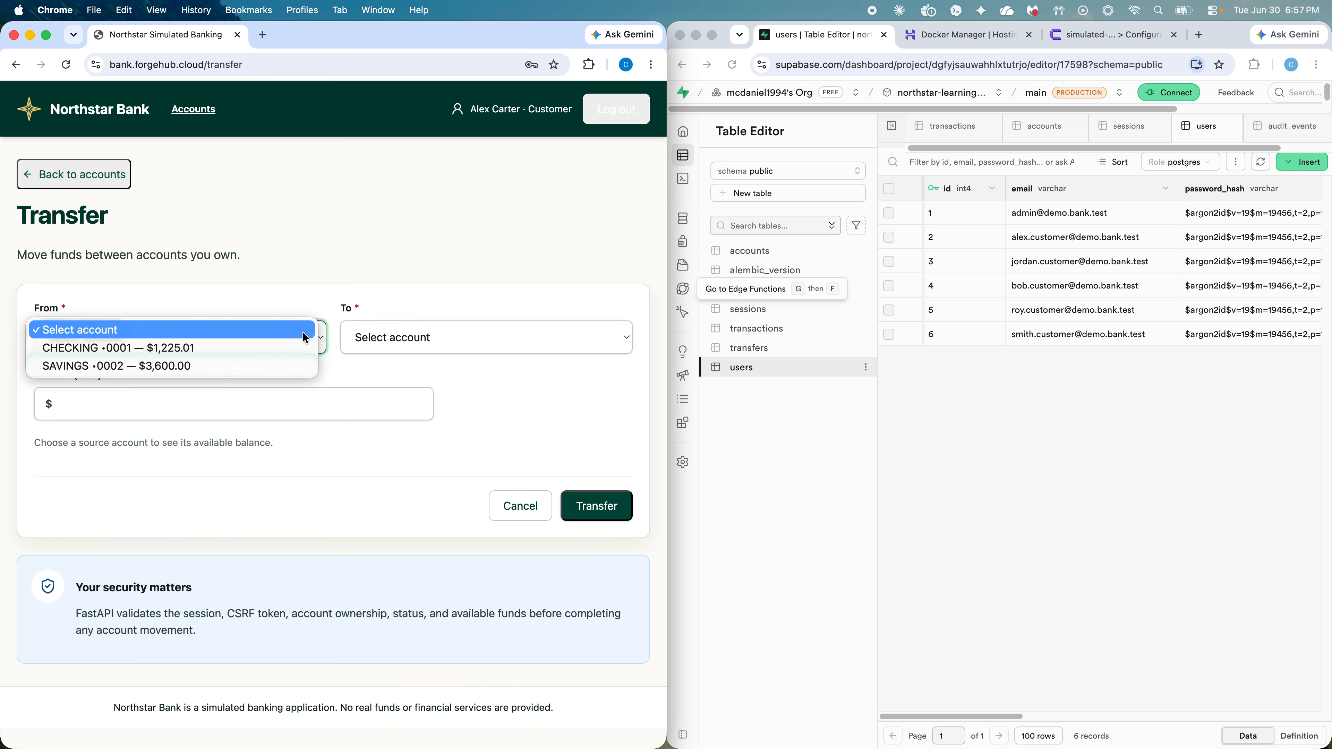
{"action": "left_click", "coordinate": [209, 349]}
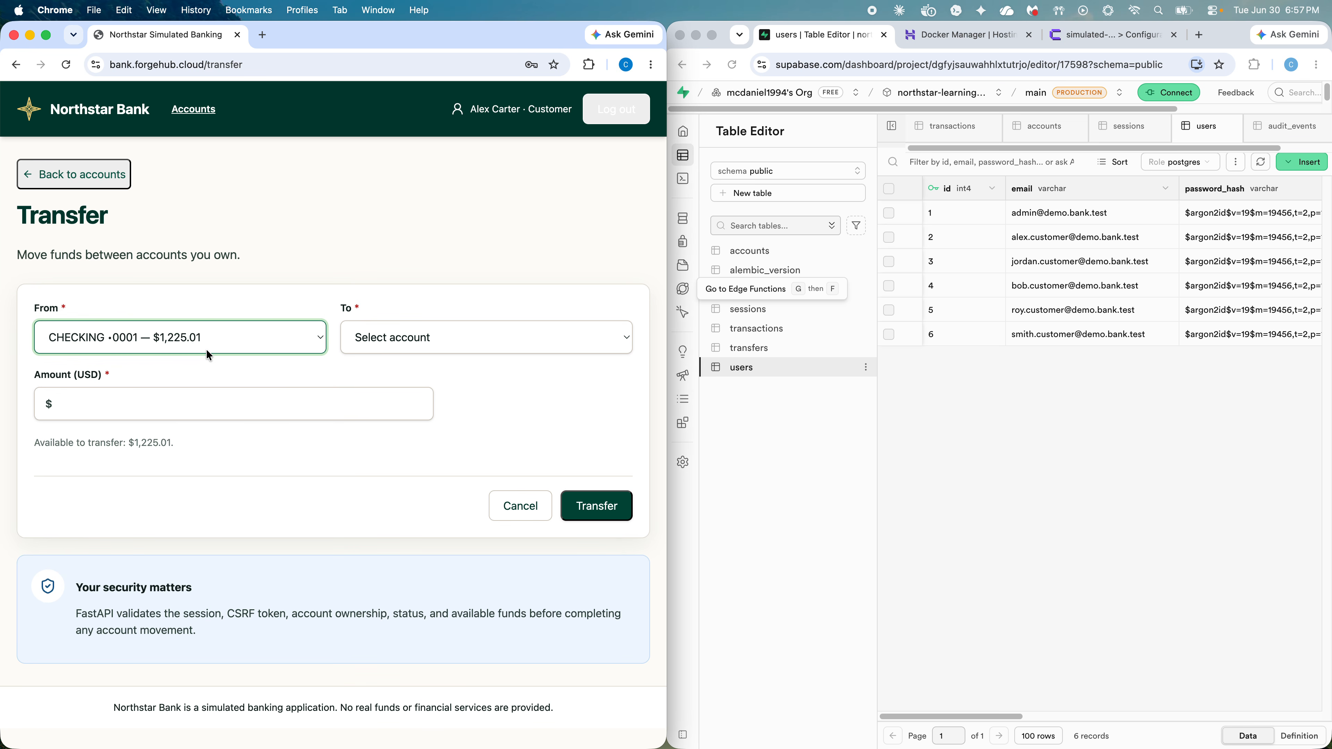
{"action": "left_click", "coordinate": [436, 337]}
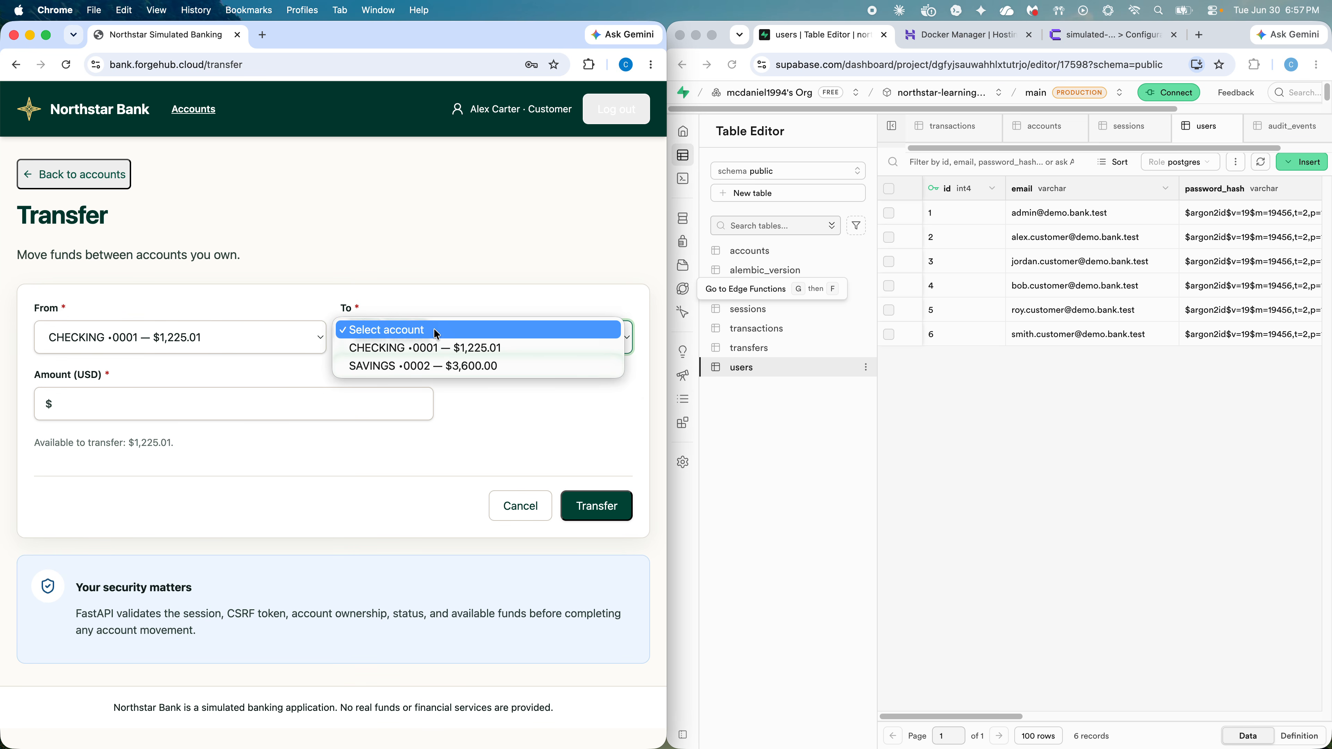
{"action": "left_click", "coordinate": [385, 370]}
{"action": "left_click", "coordinate": [335, 399]}
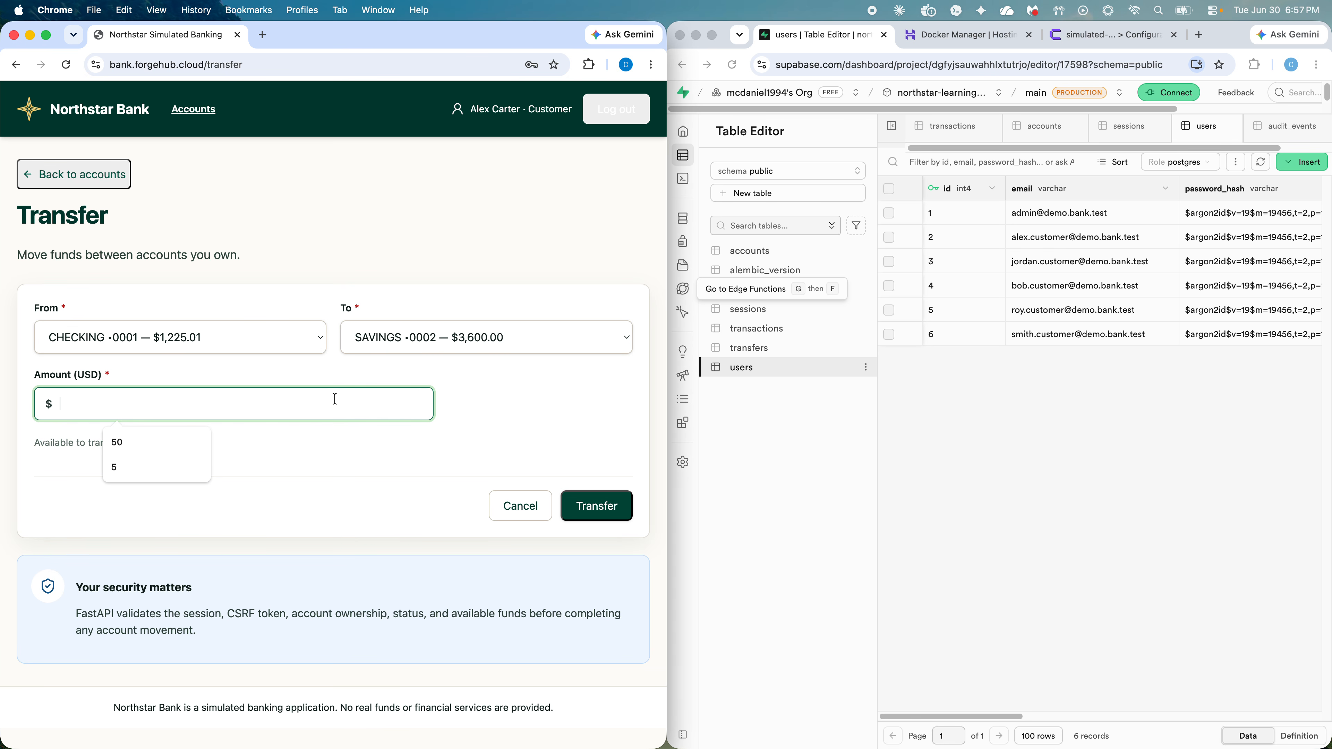
{"action": "type", "text": "50"}
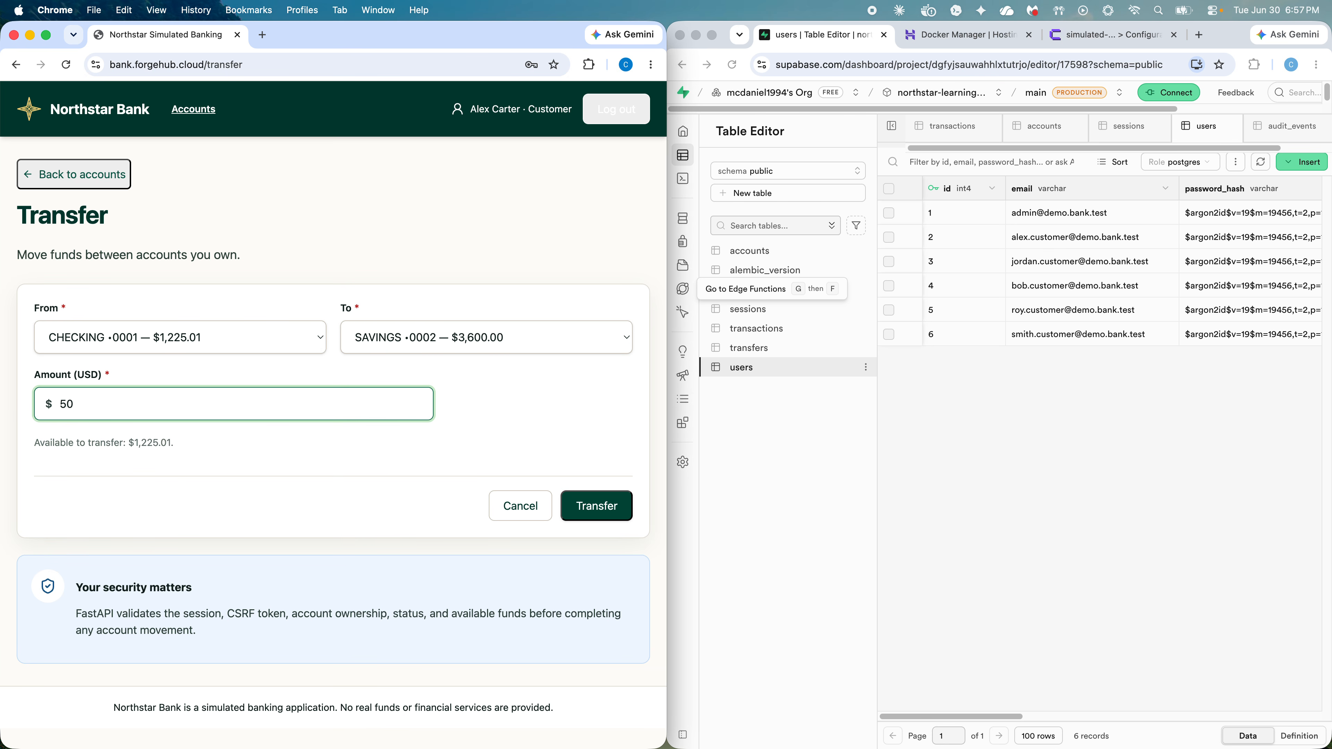
{"action": "left_click", "coordinate": [607, 512]}
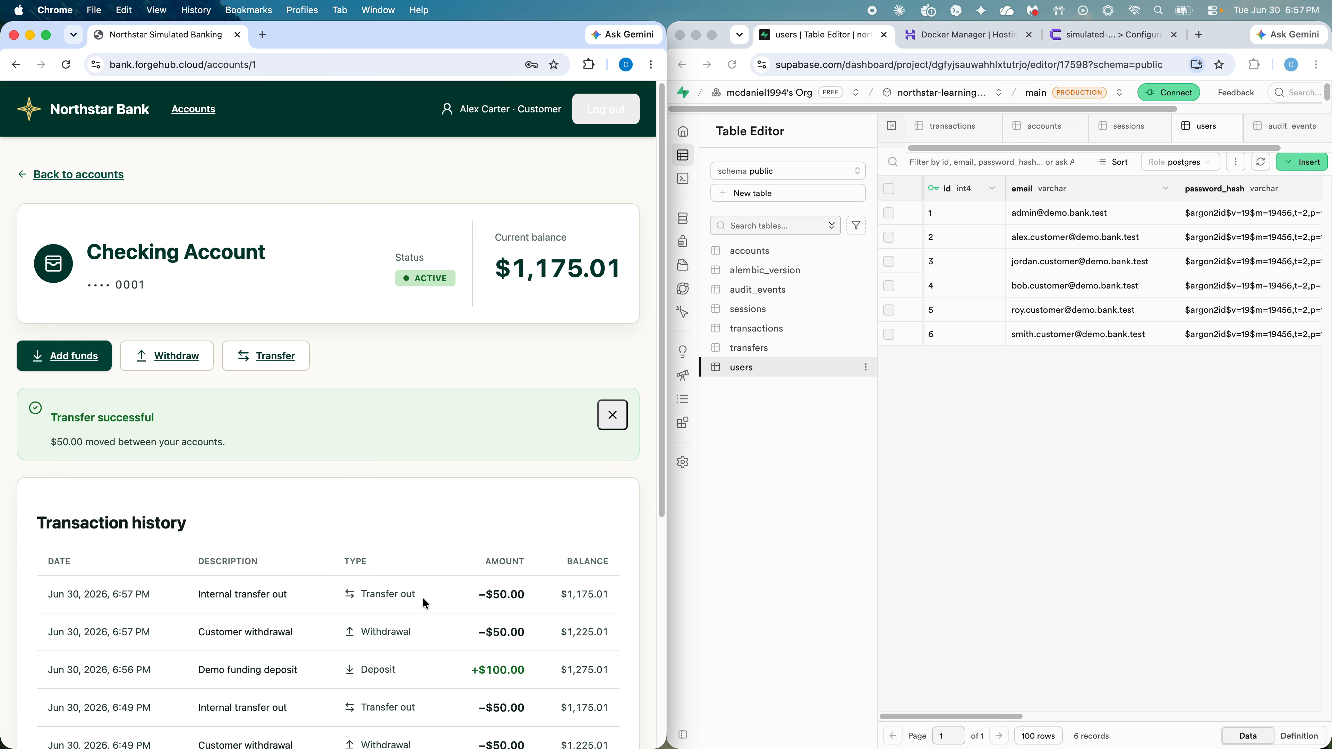
Step: Go back to the accounts overview and open the Savings account, now at $3,650.00
{"action": "left_click", "coordinate": [85, 175]}
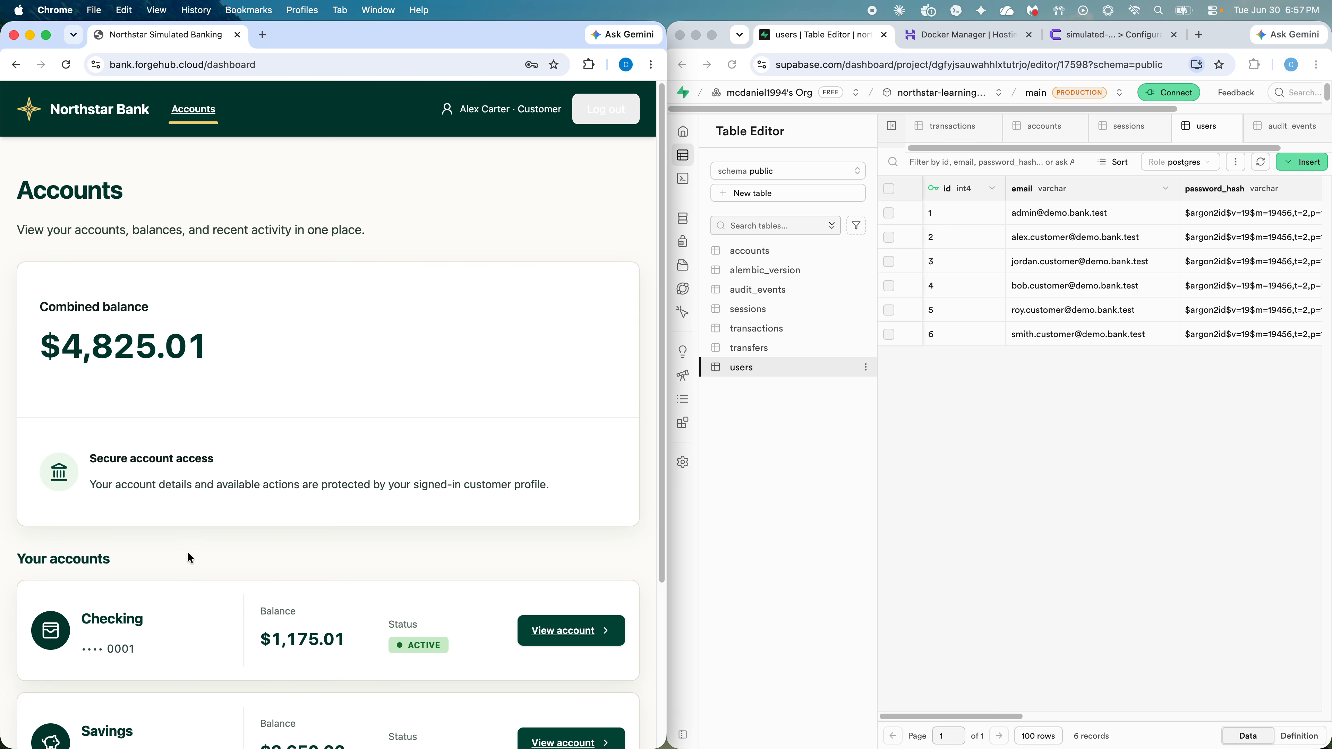
{"action": "scroll", "coordinate": [191, 559], "scroll_direction": "down", "scroll_amount": 3}
{"action": "left_click", "coordinate": [568, 659]}
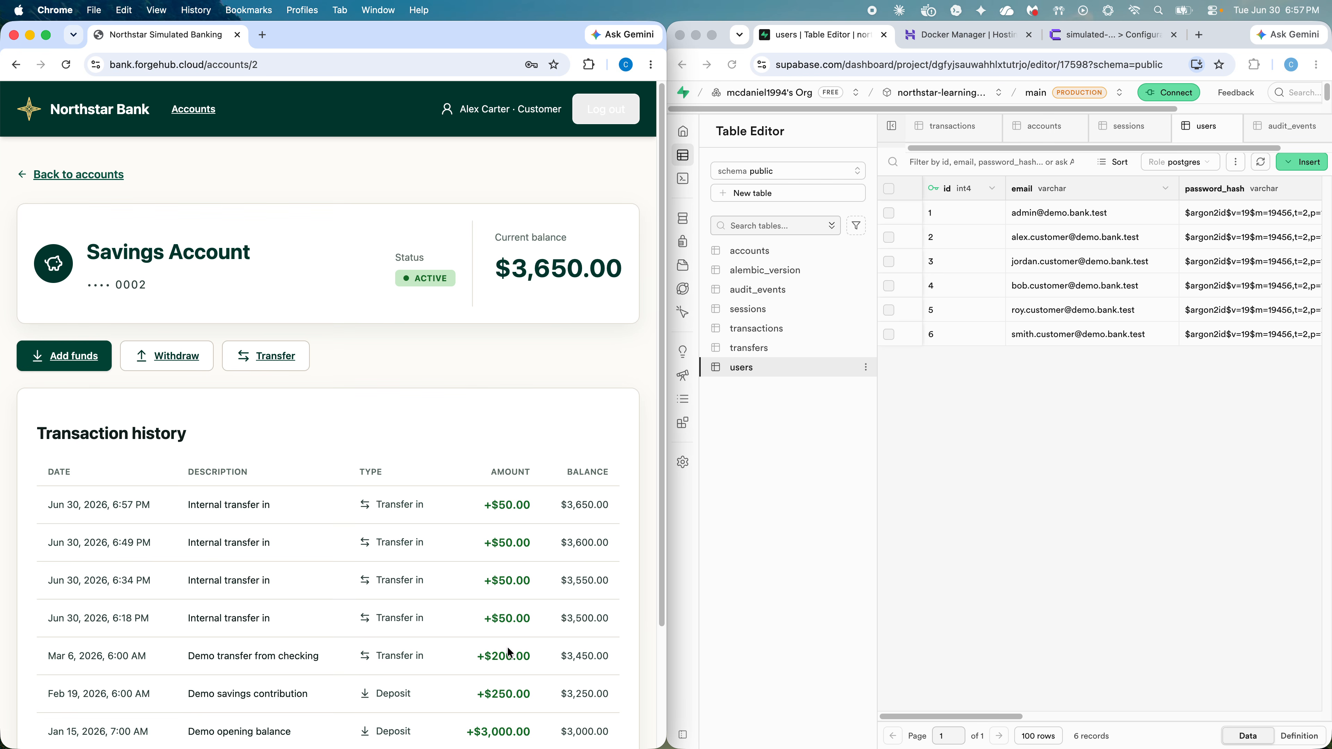
{"action": "scroll", "coordinate": [258, 494], "scroll_direction": "down", "scroll_amount": 2}
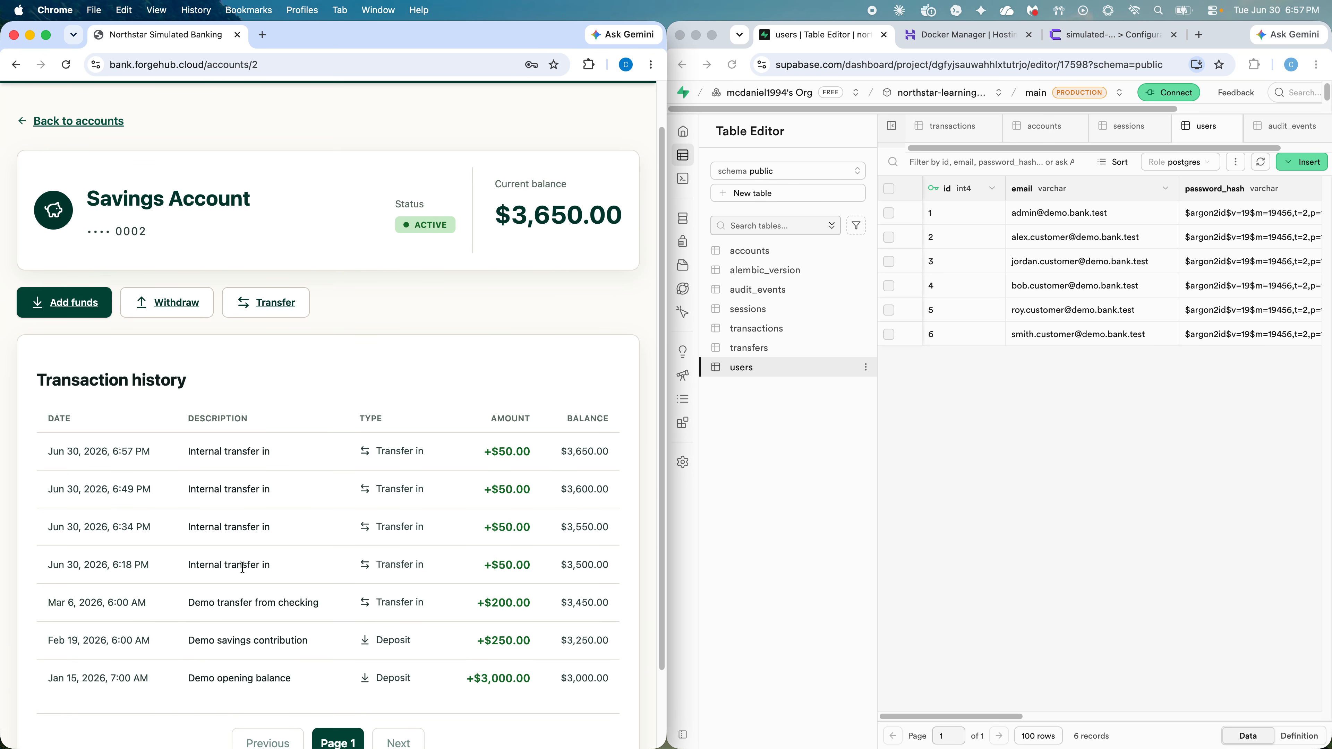
{"action": "scroll", "coordinate": [242, 567], "scroll_direction": "up", "scroll_amount": 2}
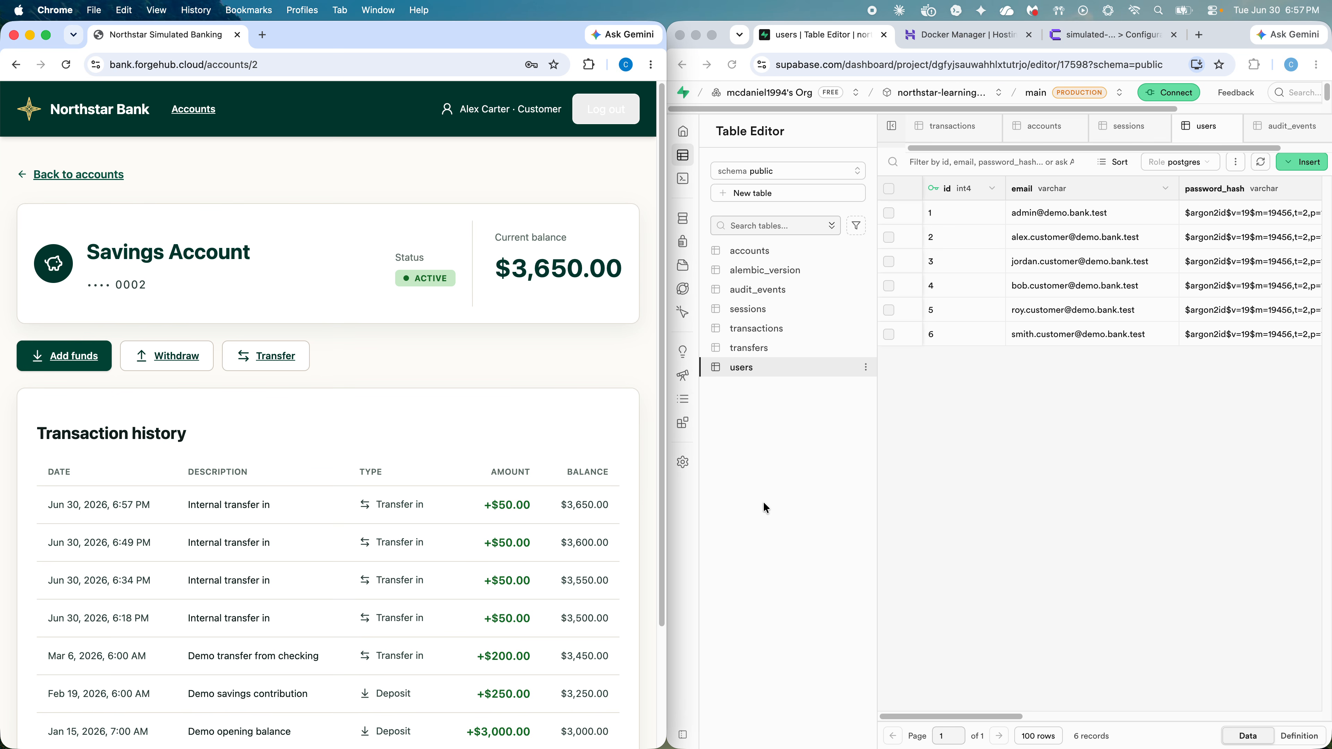
{"action": "left_click", "coordinate": [765, 367]}
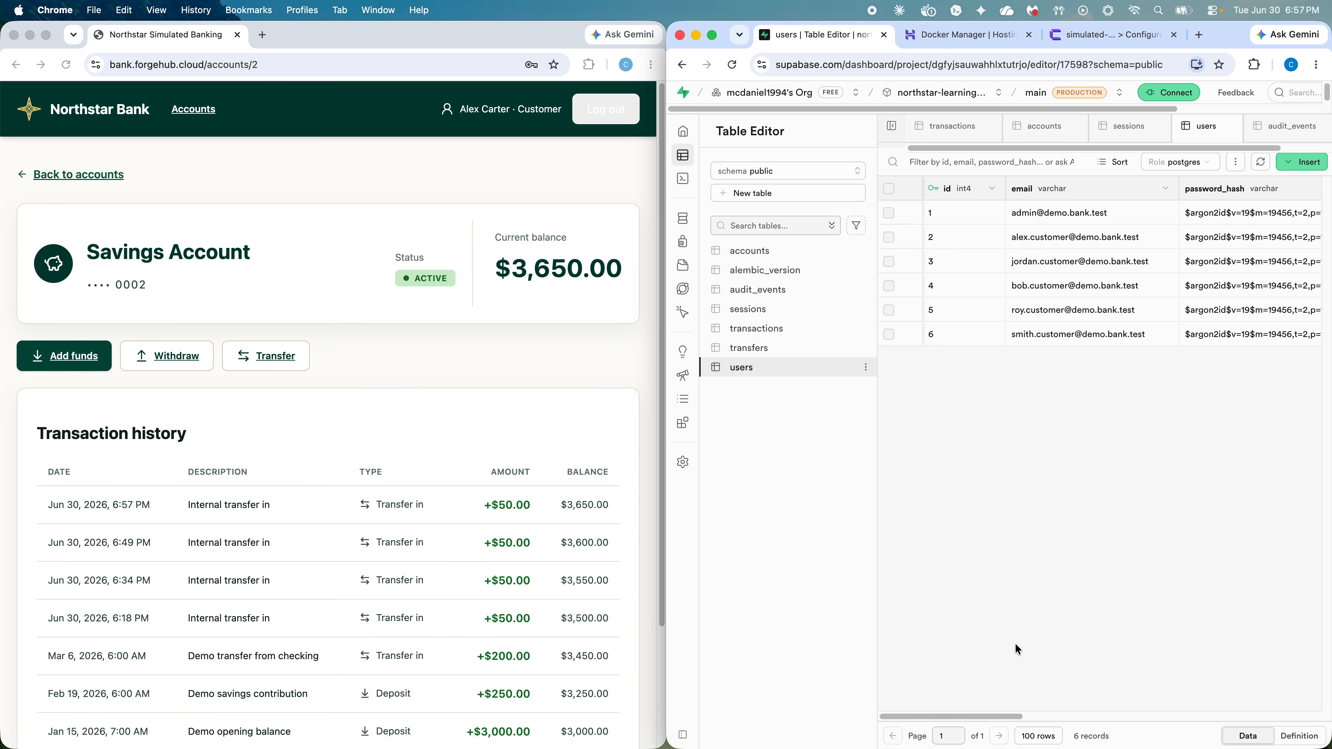
{"action": "left_click_drag", "start_coordinate": [989, 713], "coordinate": [1040, 717]}
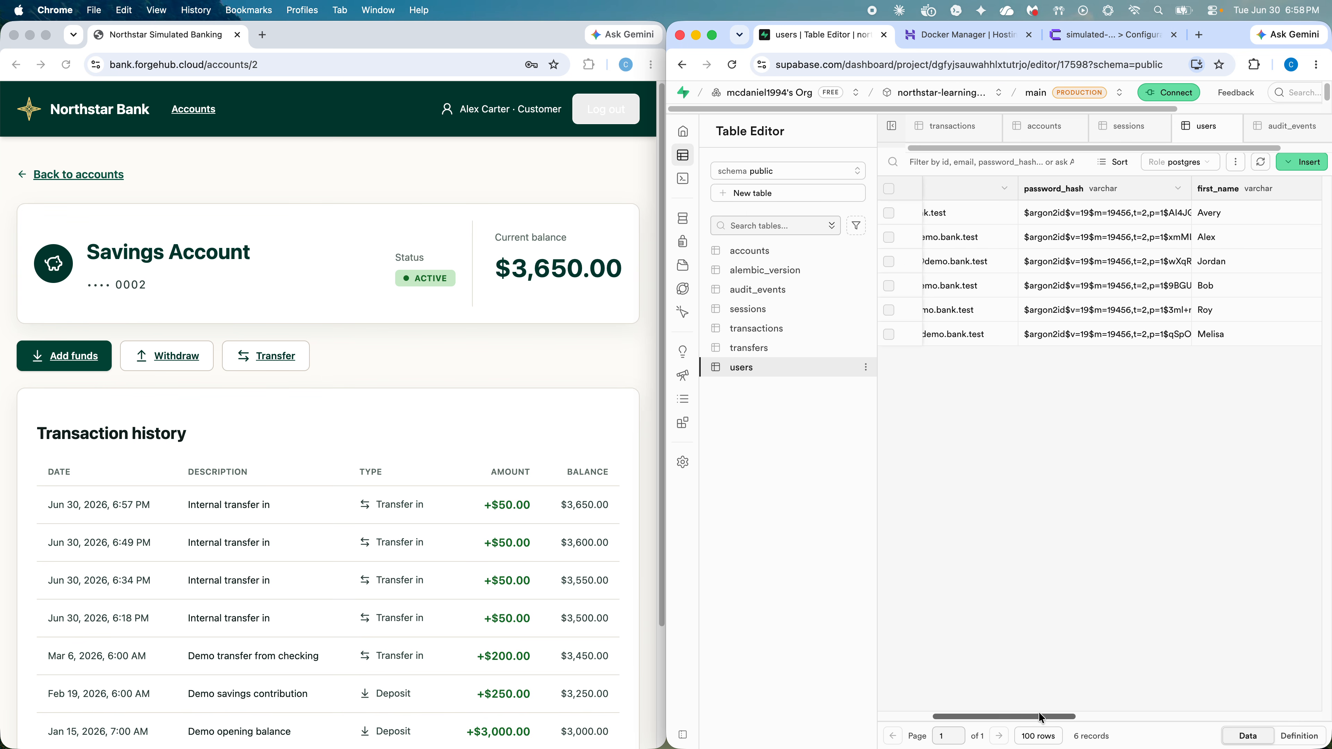
{"action": "left_click_drag", "start_coordinate": [1042, 720], "coordinate": [1068, 721]}
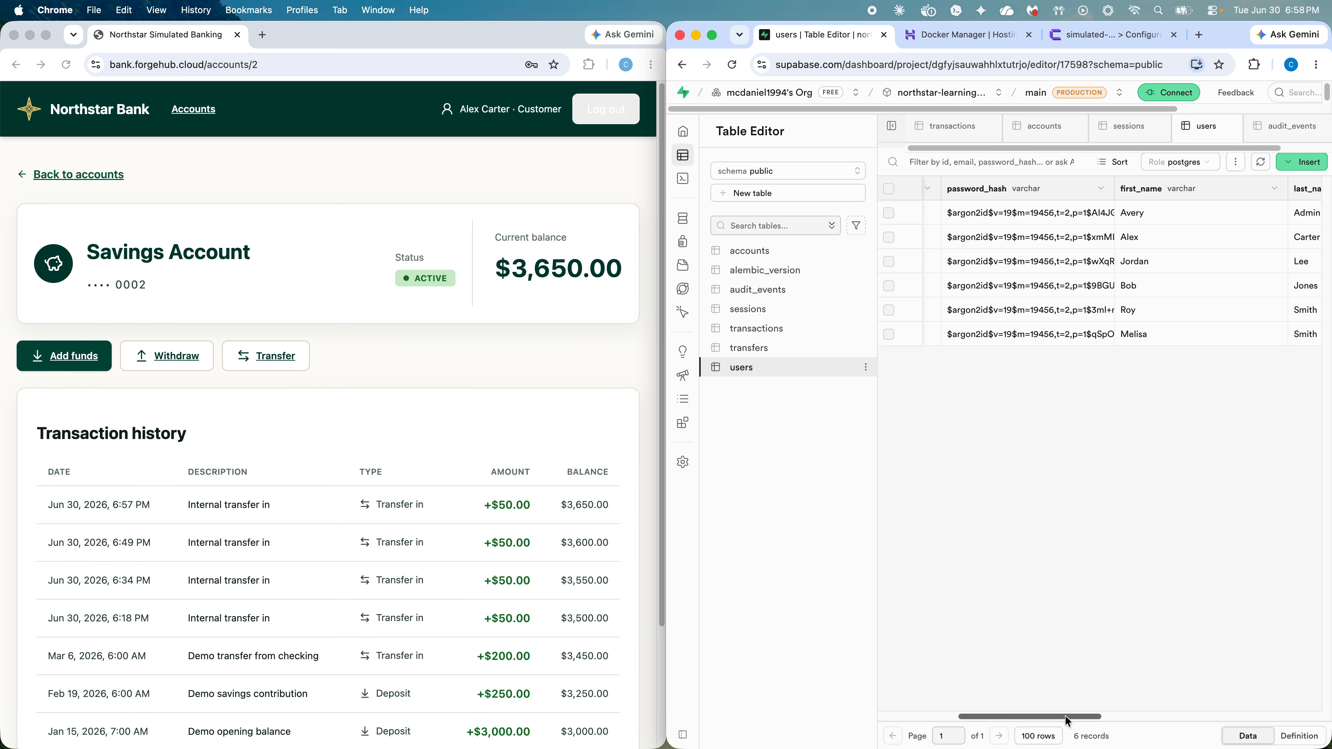
{"action": "left_click_drag", "start_coordinate": [1068, 721], "coordinate": [1075, 719]}
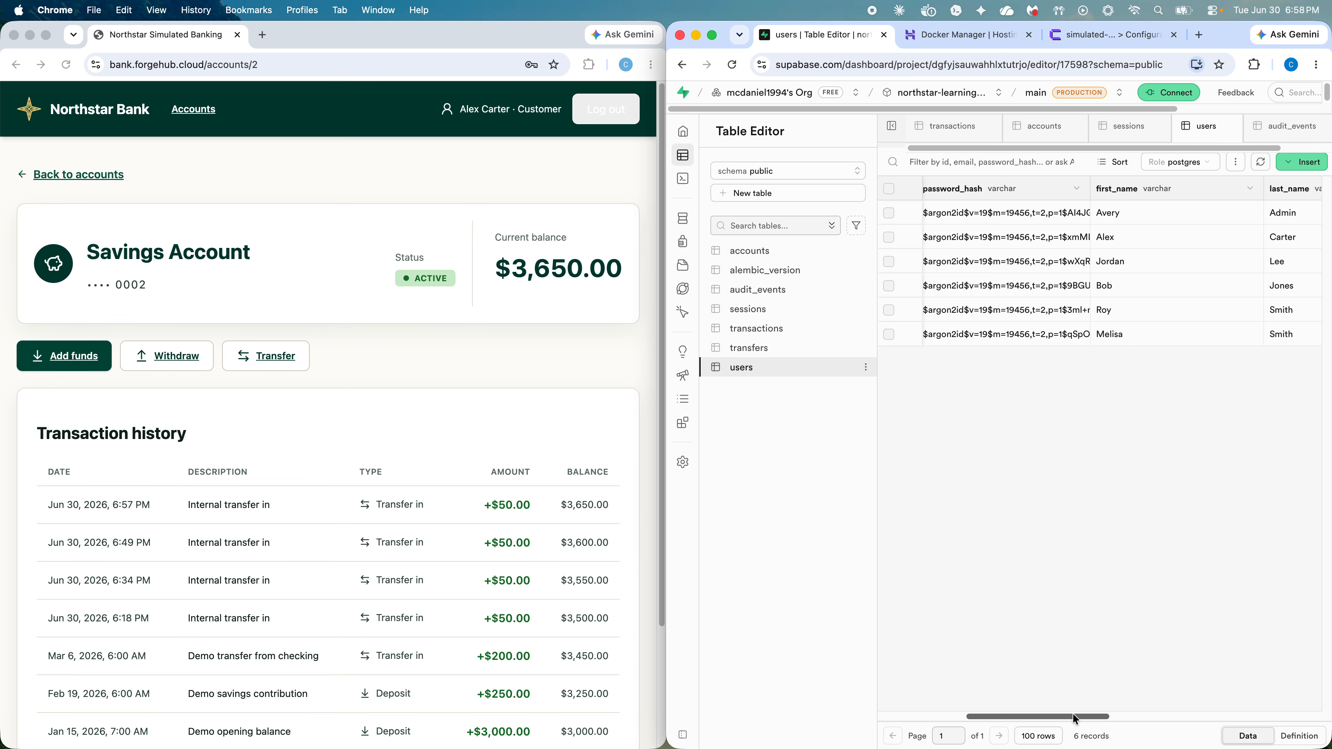
{"action": "left_click_drag", "start_coordinate": [1073, 715], "coordinate": [1186, 718]}
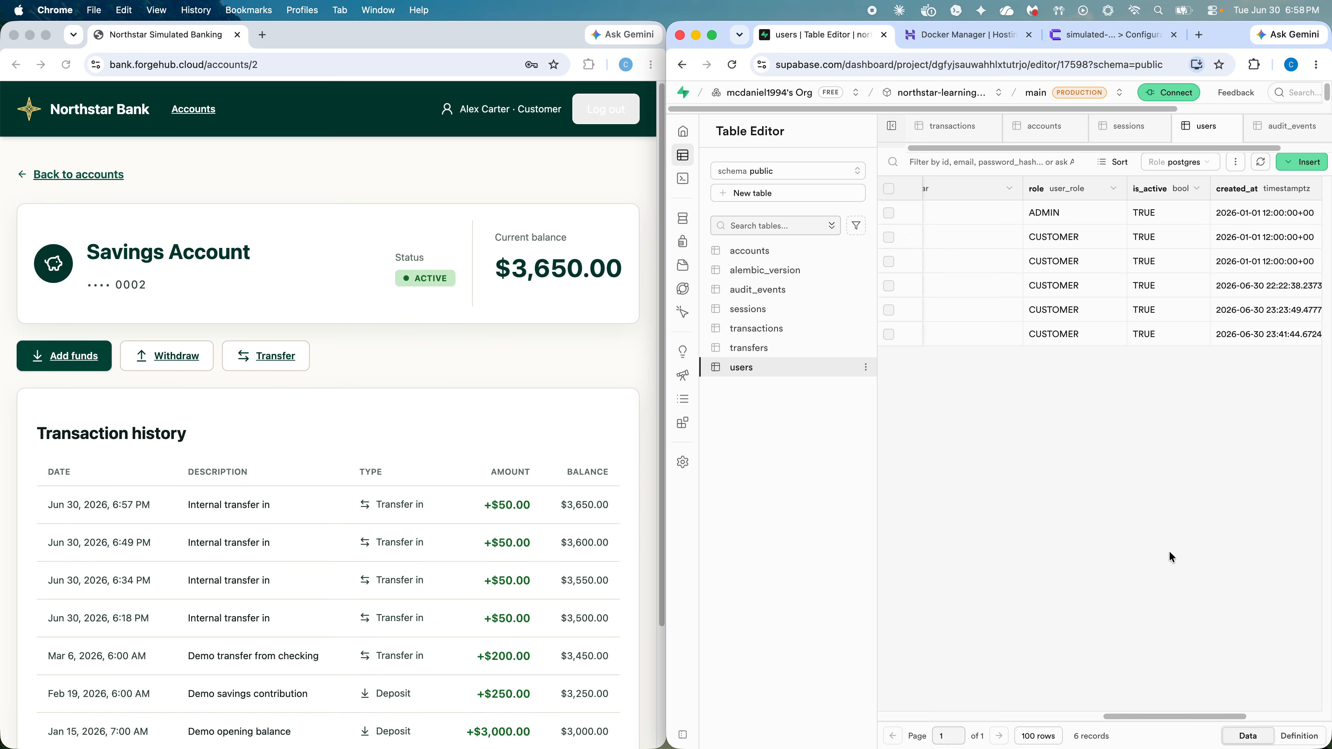
{"action": "left_click_drag", "start_coordinate": [1154, 719], "coordinate": [1224, 712]}
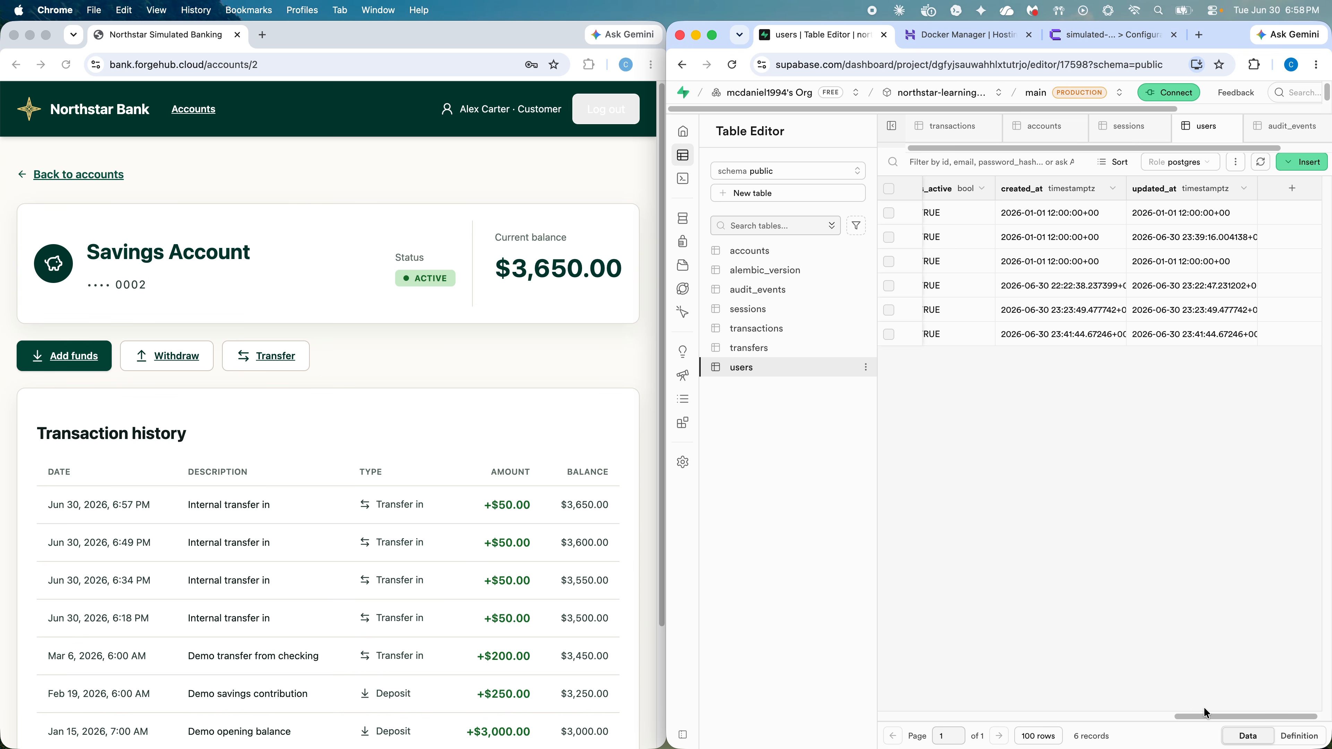
{"action": "left_click_drag", "start_coordinate": [1205, 716], "coordinate": [858, 748]}
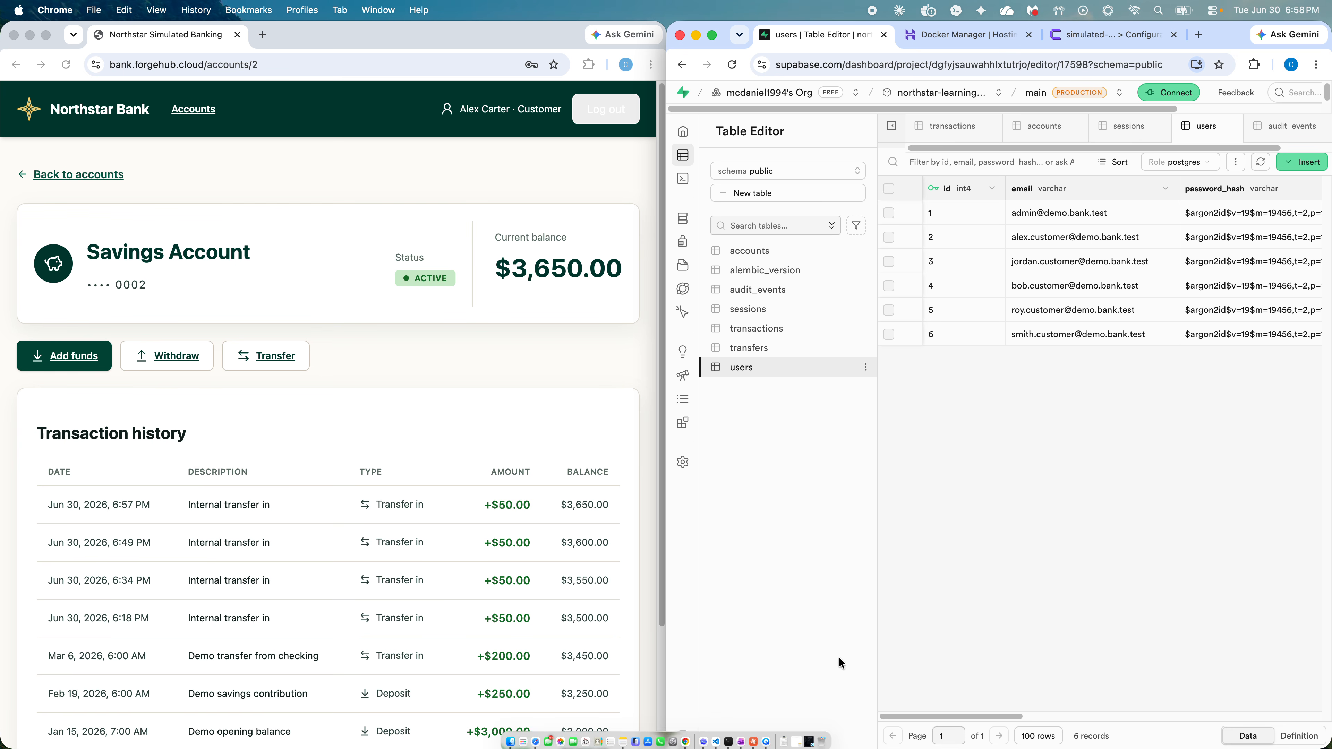
Step: Open the transfers table and preview the account referenced by a destination_account_id
{"action": "left_click", "coordinate": [750, 347]}
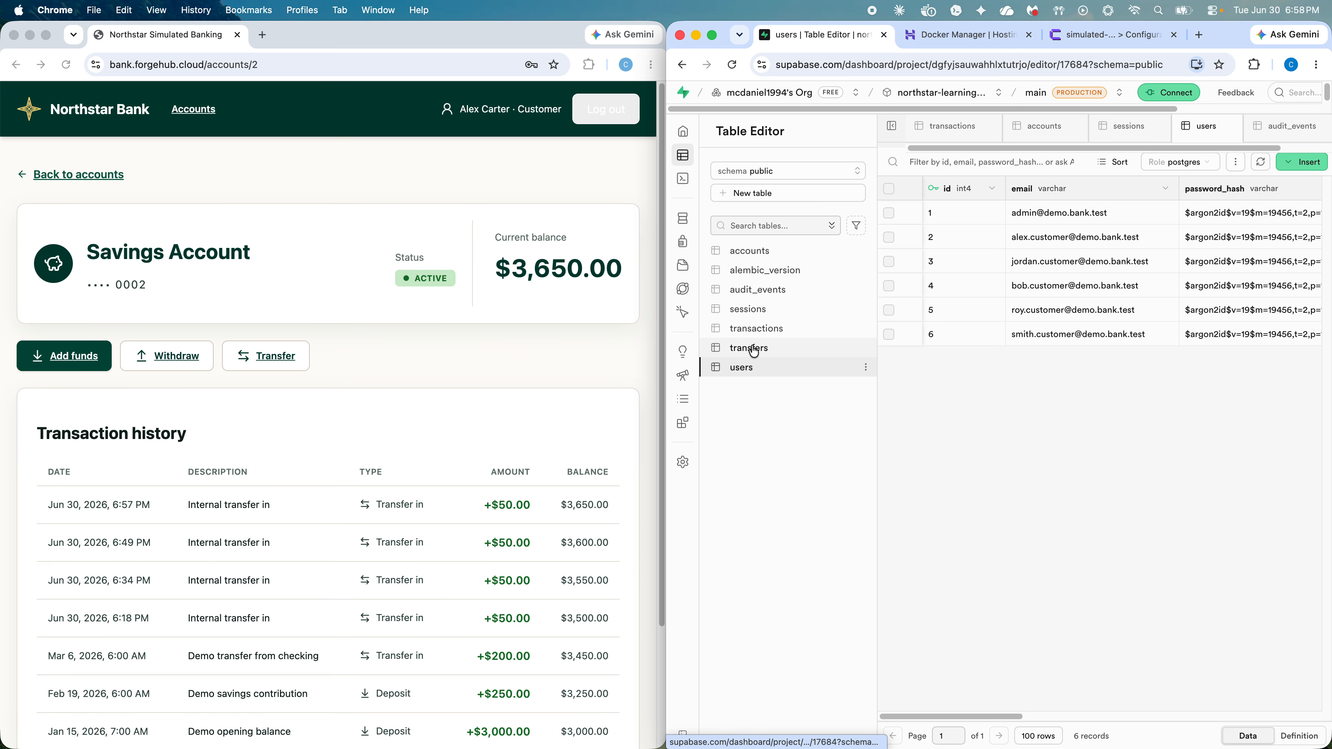
{"action": "left_click_drag", "start_coordinate": [1031, 717], "coordinate": [1075, 718]}
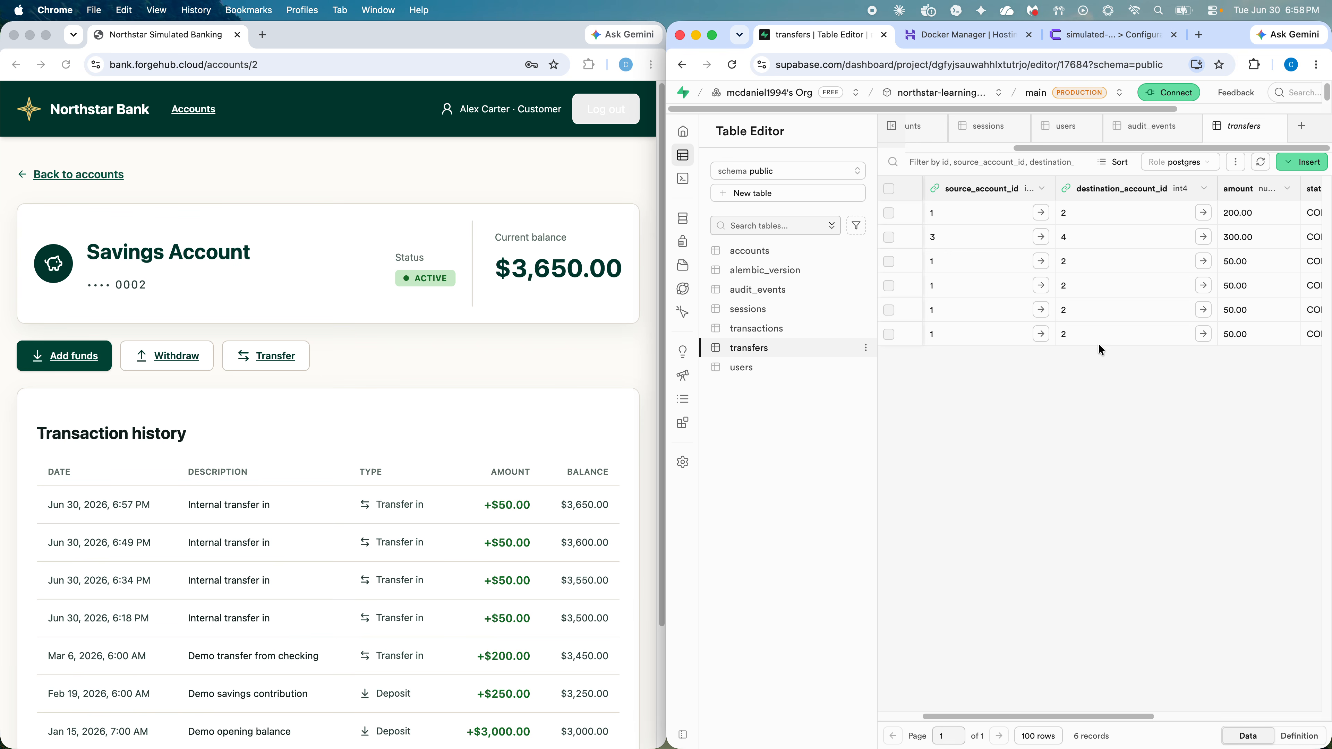
{"action": "left_click", "coordinate": [1204, 334]}
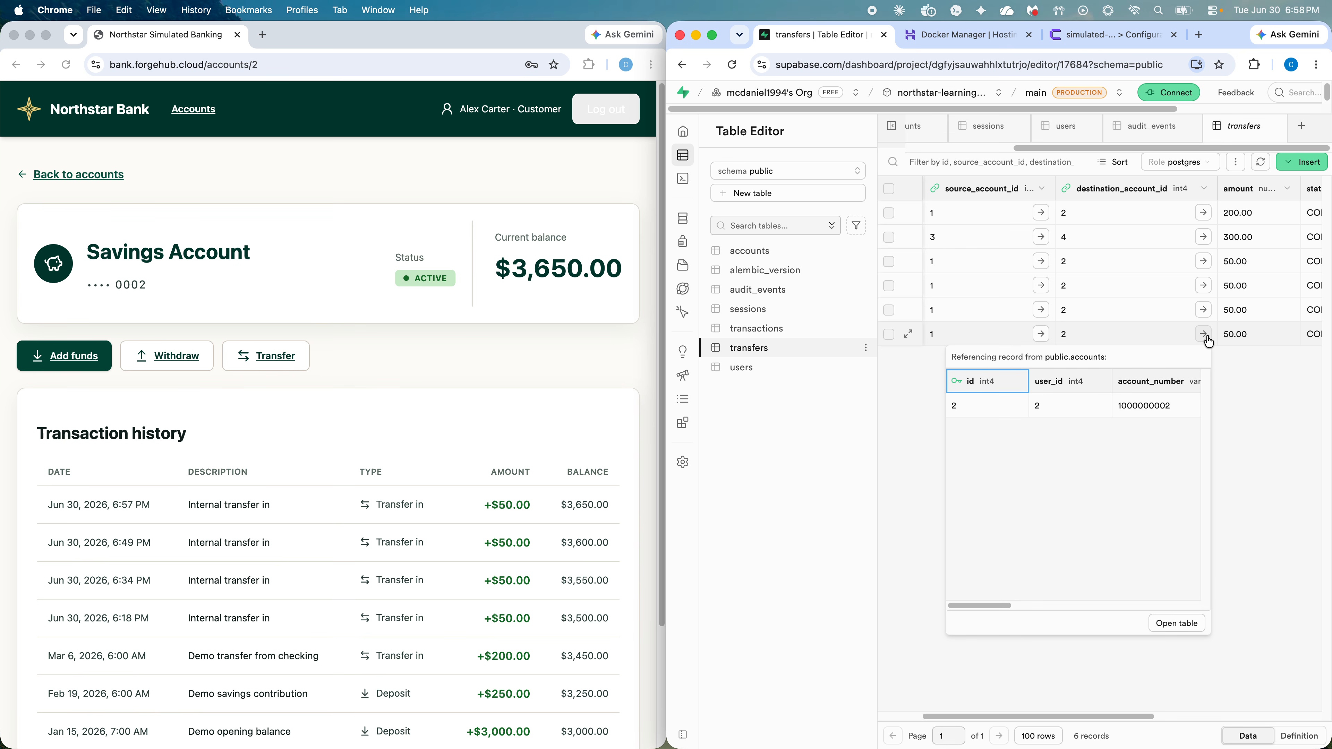
{"action": "left_click", "coordinate": [1243, 382]}
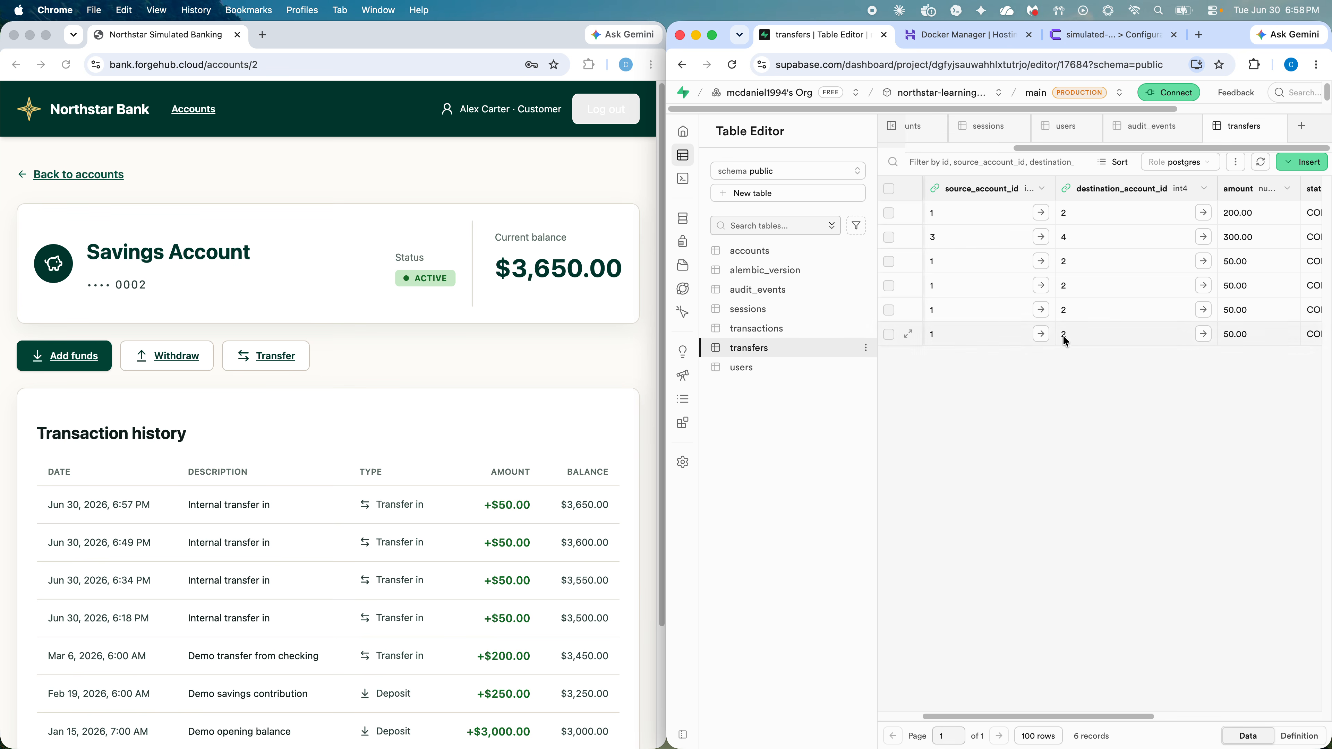
{"action": "left_click", "coordinate": [1205, 338]}
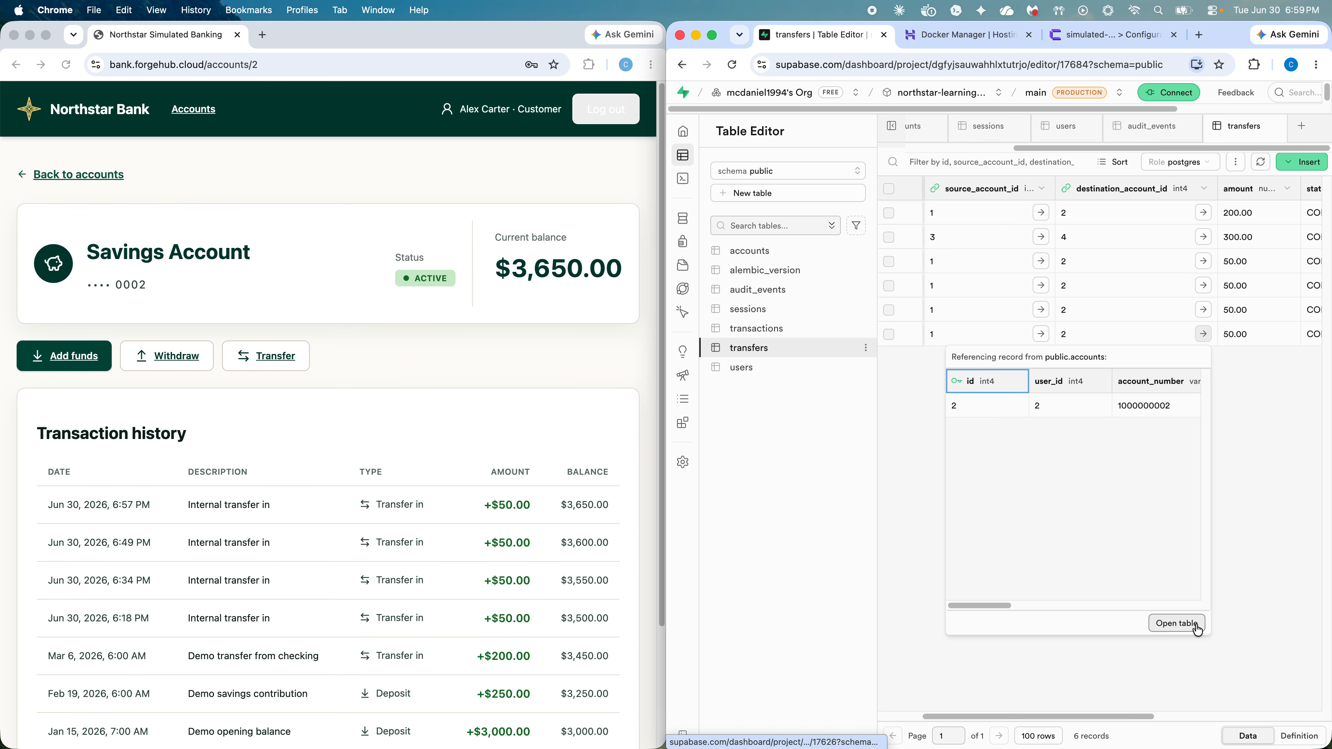
{"action": "left_click", "coordinate": [1288, 517]}
{"action": "mouse_move", "coordinate": [1036, 717]}
{"action": "left_mouse_down"}
{"action": "mouse_move", "coordinate": [1152, 716]}
{"action": "mouse_move", "coordinate": [1035, 717]}
{"action": "left_mouse_up"}
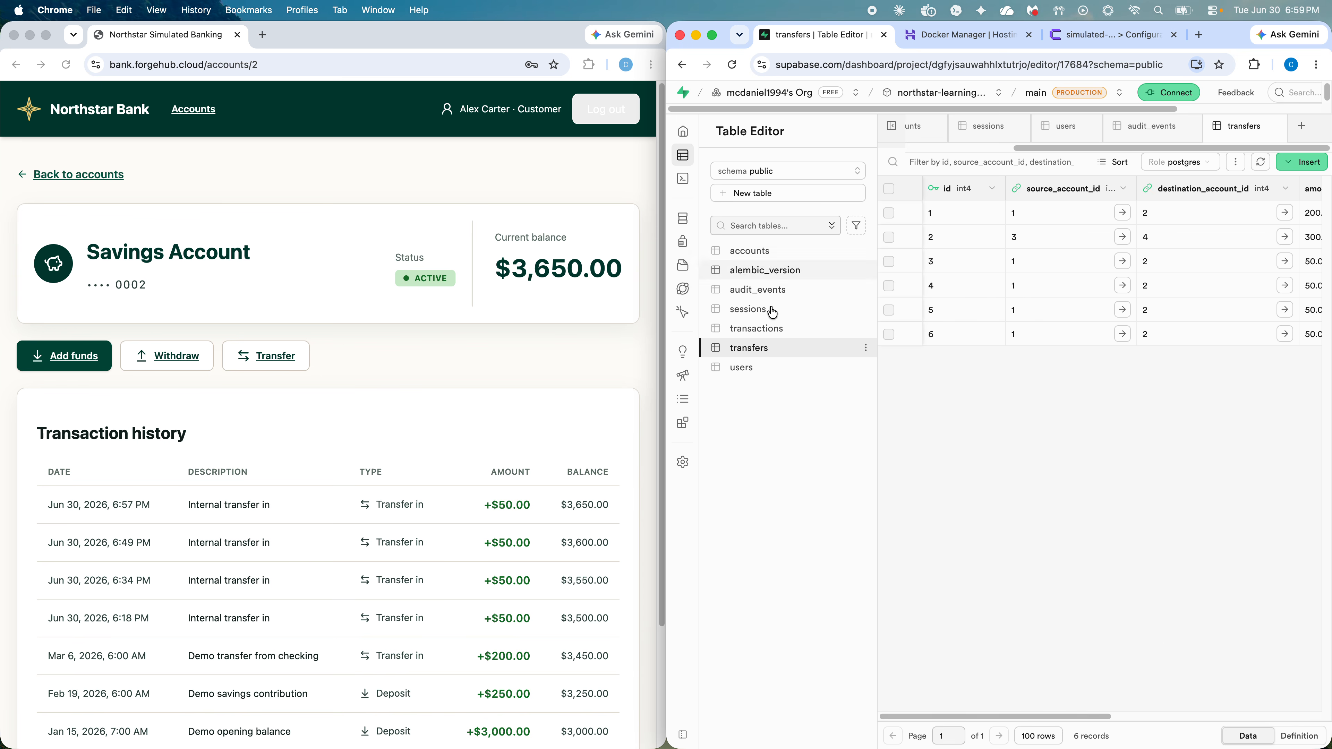
Step: Scroll across the transactions table's columns, then open the audit_events table with 62 records
{"action": "left_click", "coordinate": [769, 329]}
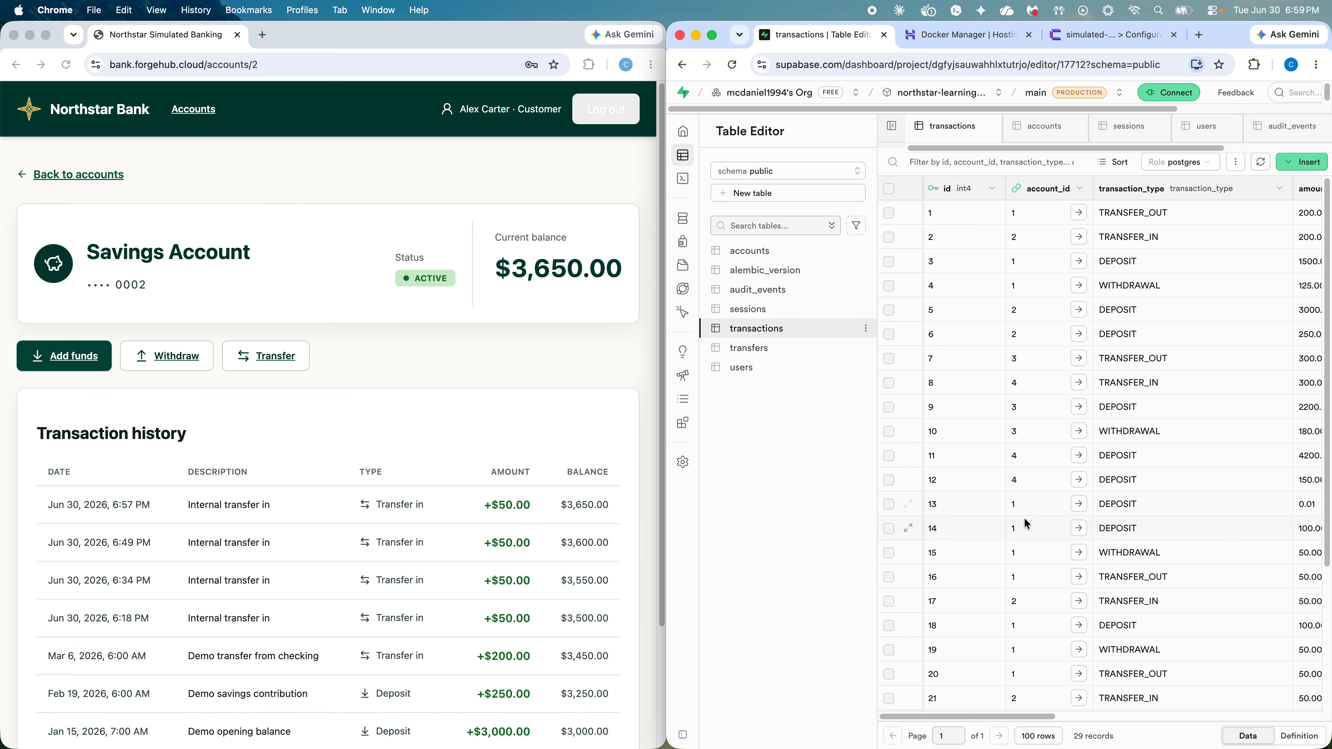
{"action": "scroll", "coordinate": [1026, 524], "scroll_direction": "down", "scroll_amount": 5}
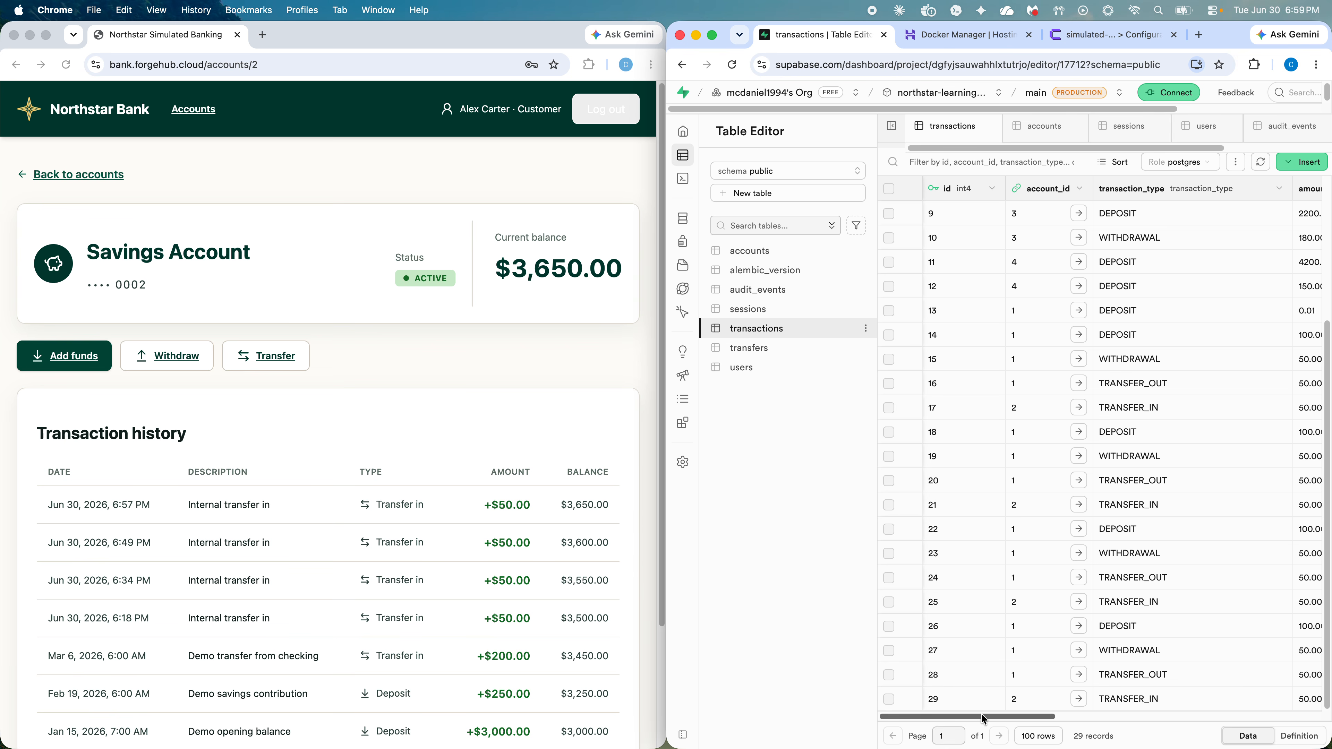
{"action": "left_click_drag", "start_coordinate": [1038, 716], "coordinate": [1078, 716]}
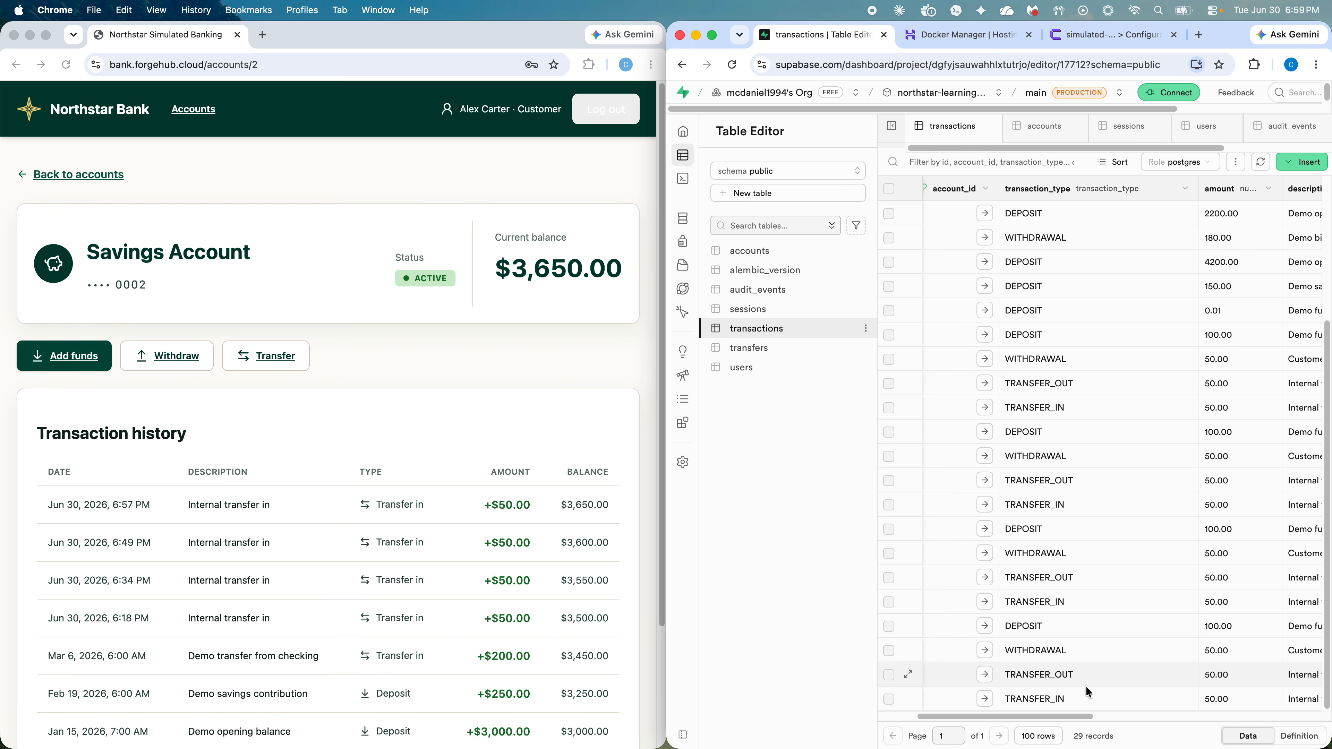
{"action": "left_click_drag", "start_coordinate": [1054, 720], "coordinate": [983, 724]}
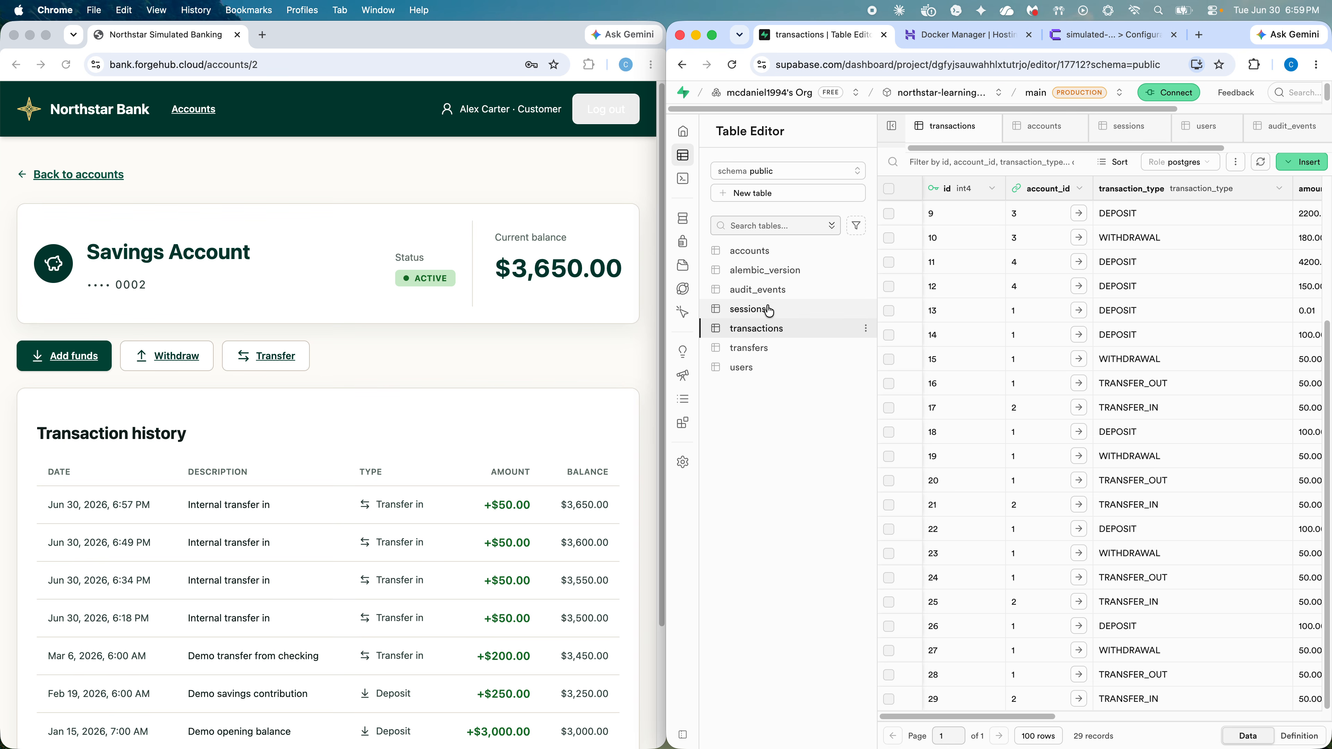
{"action": "left_click", "coordinate": [768, 293]}
Step: Verify audit event 59's actor_user_id points to user 2, then reopen the transactions table
{"action": "scroll", "coordinate": [1041, 624], "scroll_direction": "down", "scroll_amount": 10}
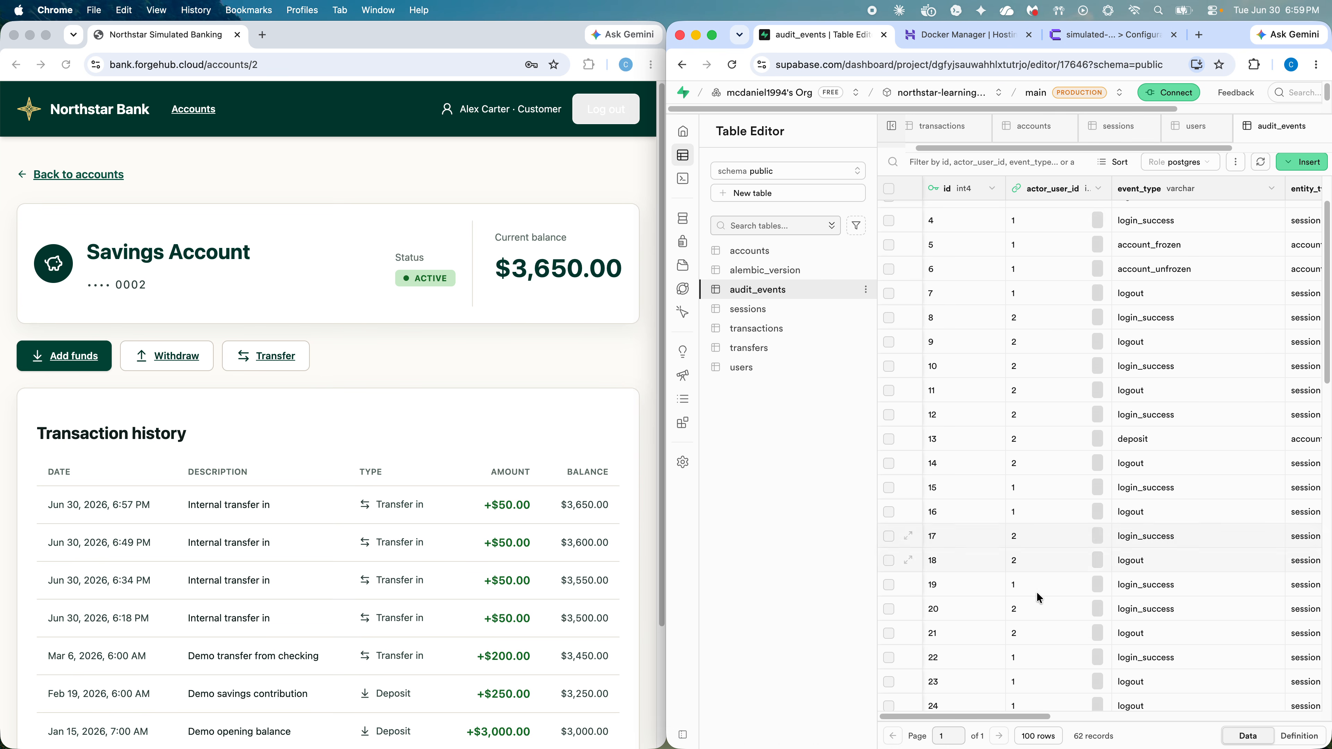
{"action": "scroll", "coordinate": [1045, 628], "scroll_direction": "down", "scroll_amount": 5}
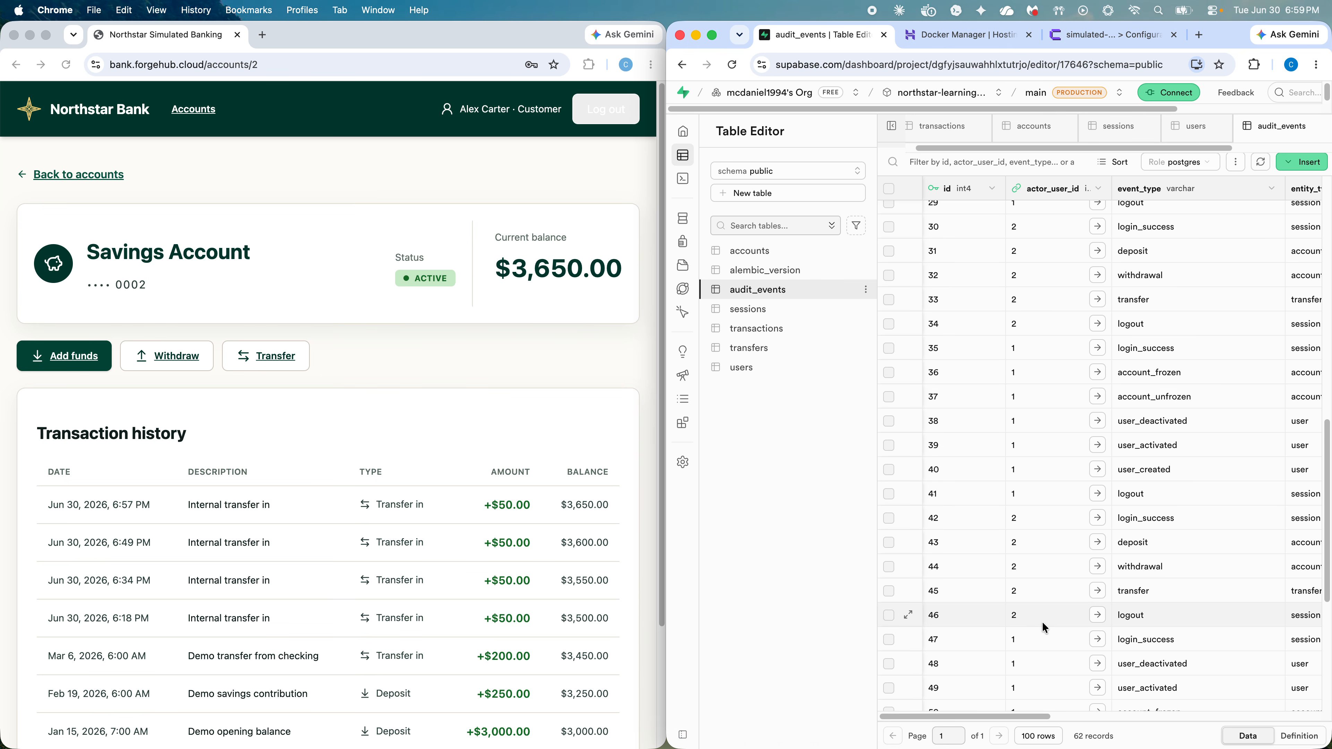
{"action": "scroll", "coordinate": [1045, 627], "scroll_direction": "down", "scroll_amount": 6}
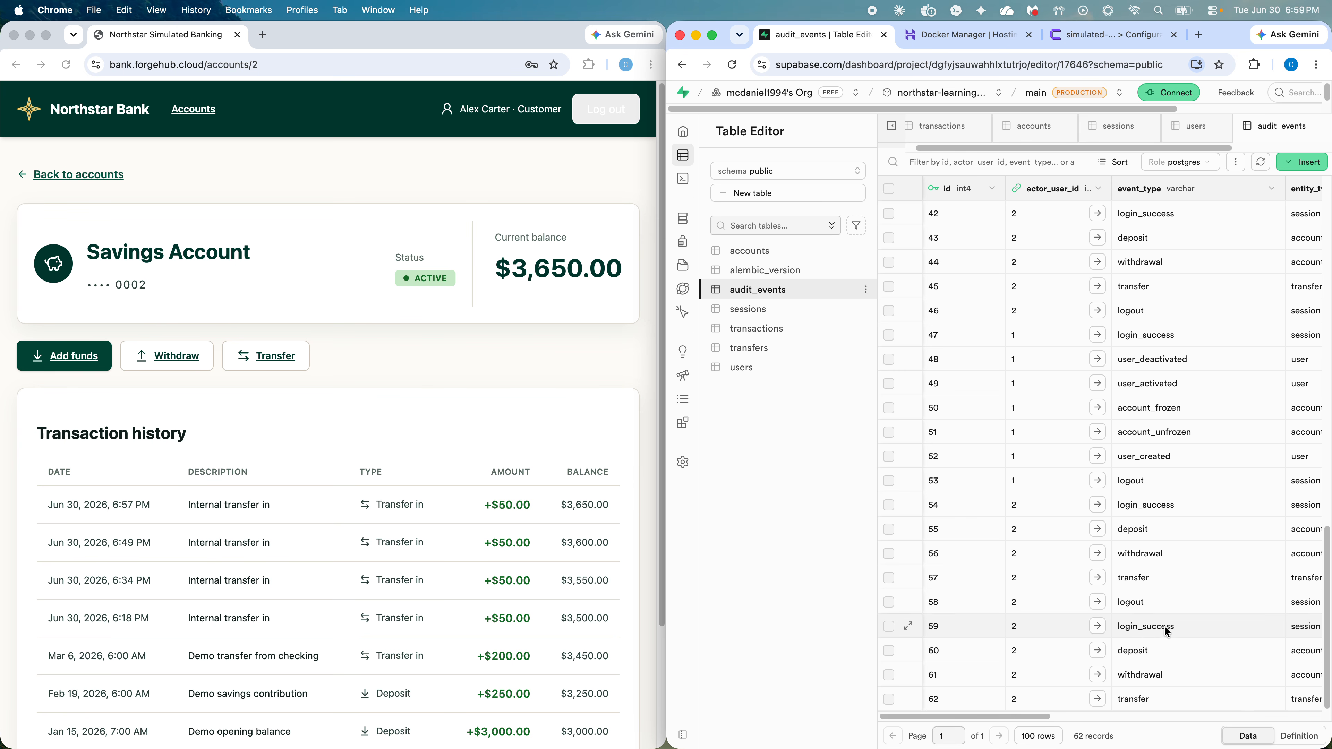
{"action": "left_click", "coordinate": [1098, 627]}
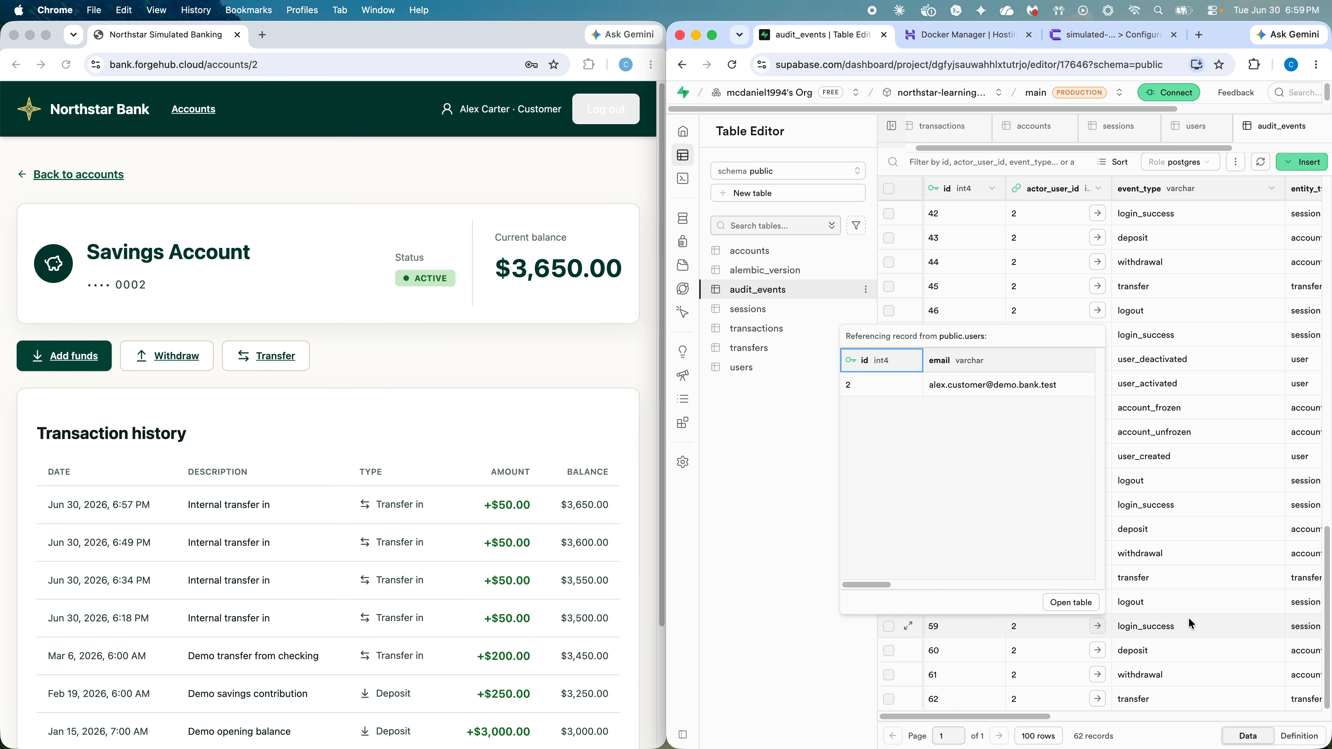
{"action": "left_click", "coordinate": [1123, 626]}
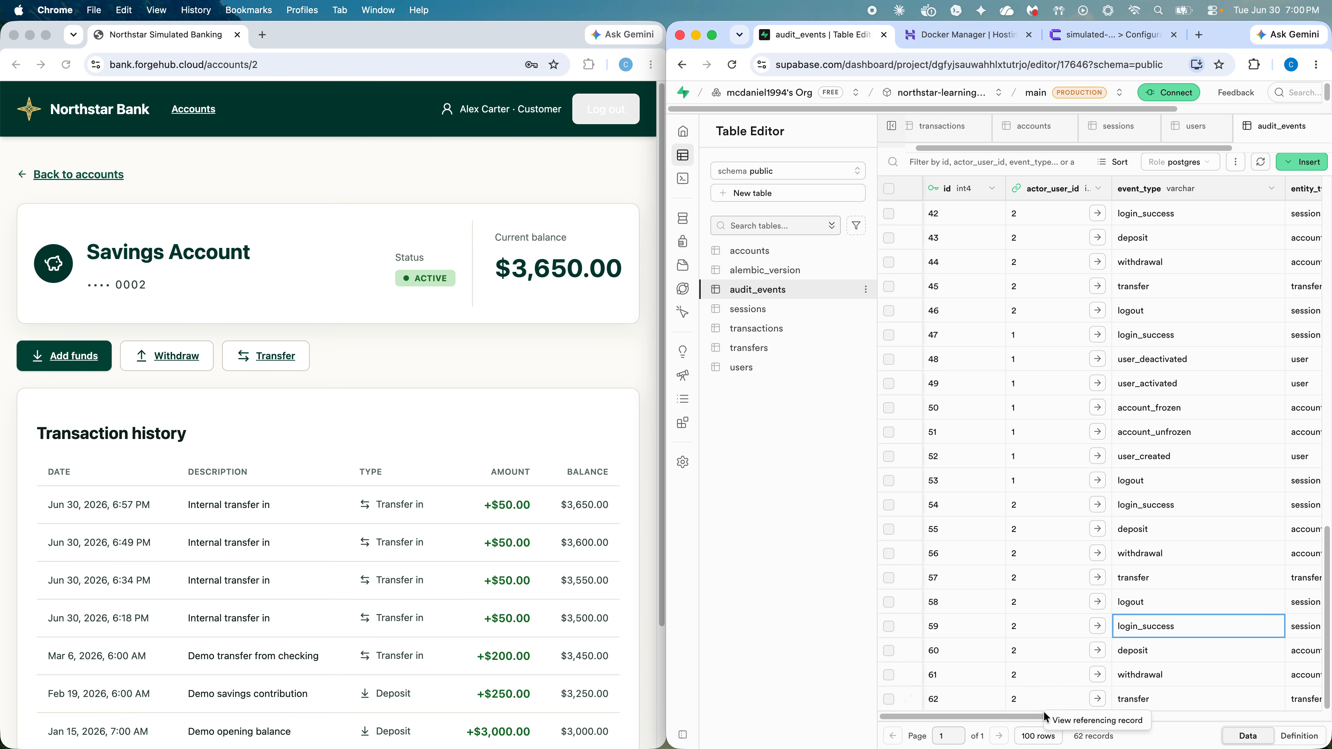
{"action": "mouse_move", "coordinate": [1038, 714]}
{"action": "left_mouse_down"}
{"action": "mouse_move", "coordinate": [1211, 698]}
{"action": "mouse_move", "coordinate": [1311, 706]}
{"action": "mouse_move", "coordinate": [1025, 702]}
{"action": "left_mouse_up"}
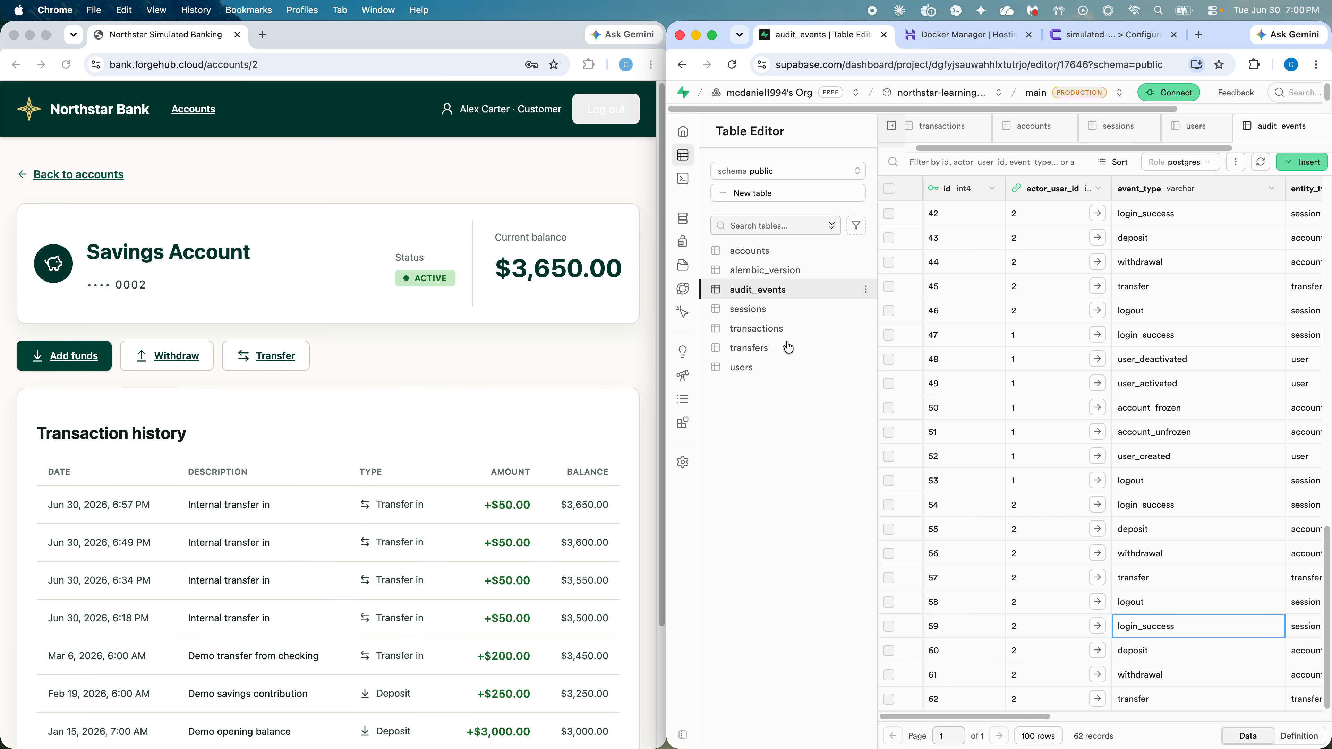
{"action": "left_click", "coordinate": [761, 327]}
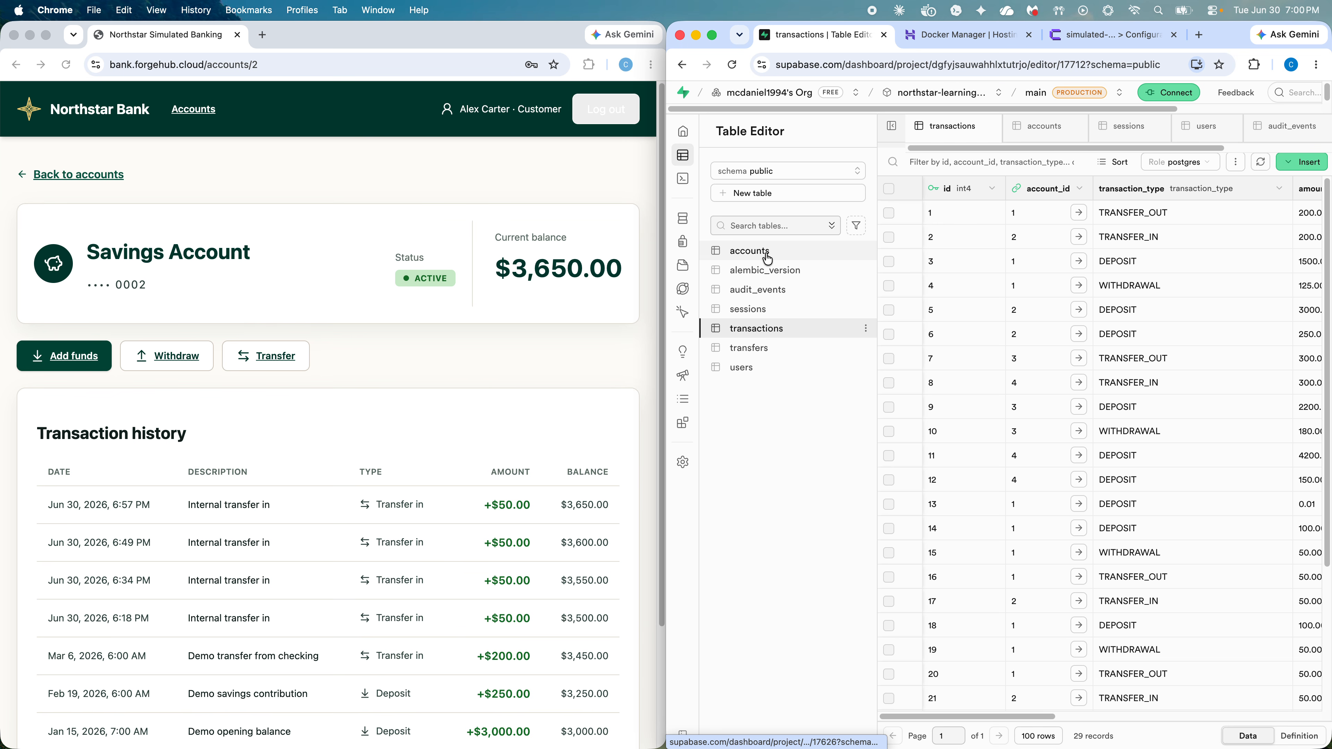
Step: Open the accounts table in Supabase's Table Editor
{"action": "left_click", "coordinate": [773, 278]}
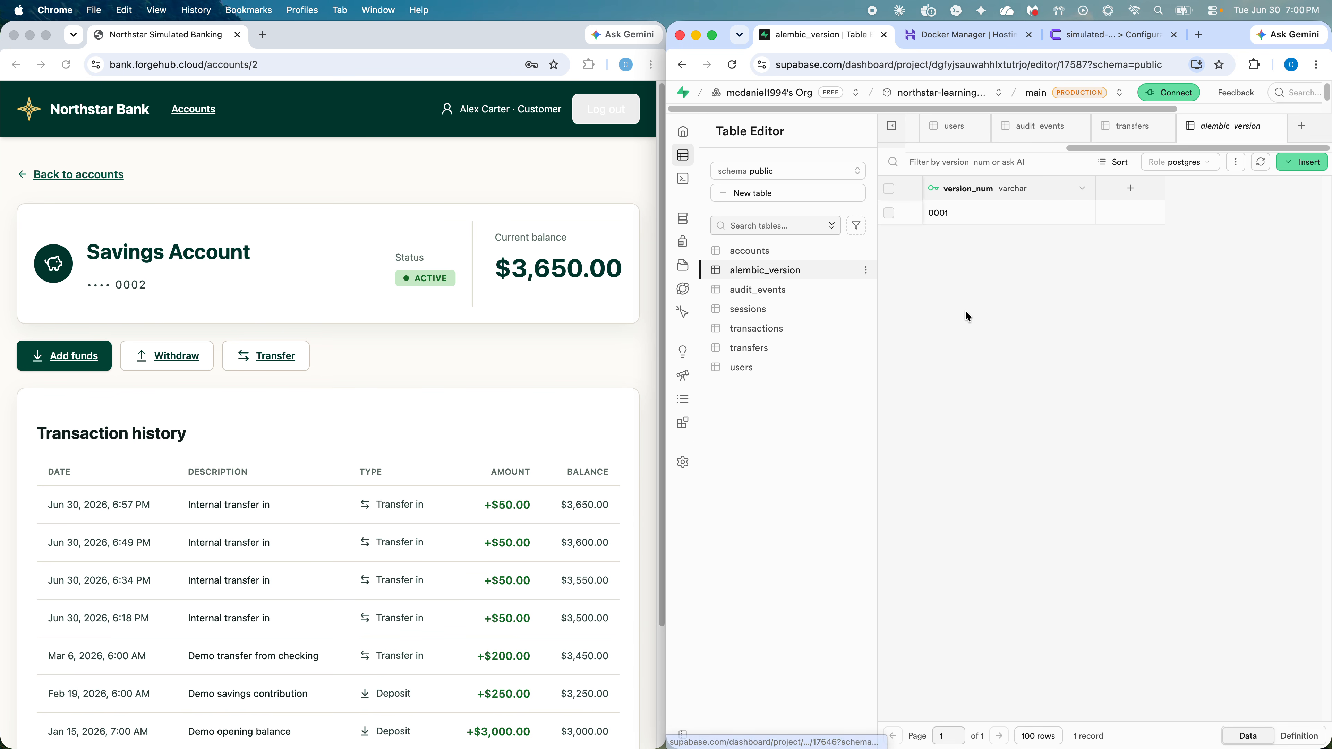
{"action": "left_click", "coordinate": [743, 252]}
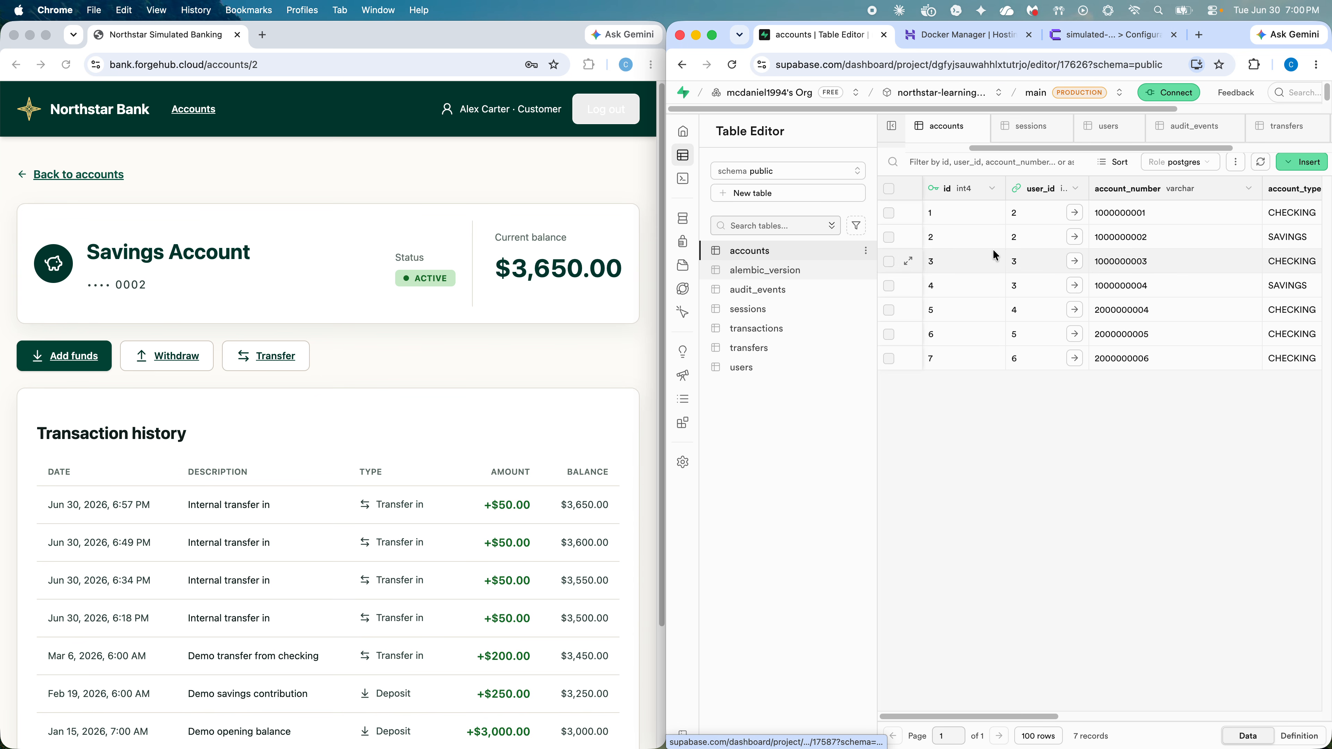
{"action": "left_click_drag", "start_coordinate": [1013, 719], "coordinate": [1296, 706]}
{"action": "scroll", "coordinate": [1071, 684], "scroll_direction": "left", "scroll_amount": 10}
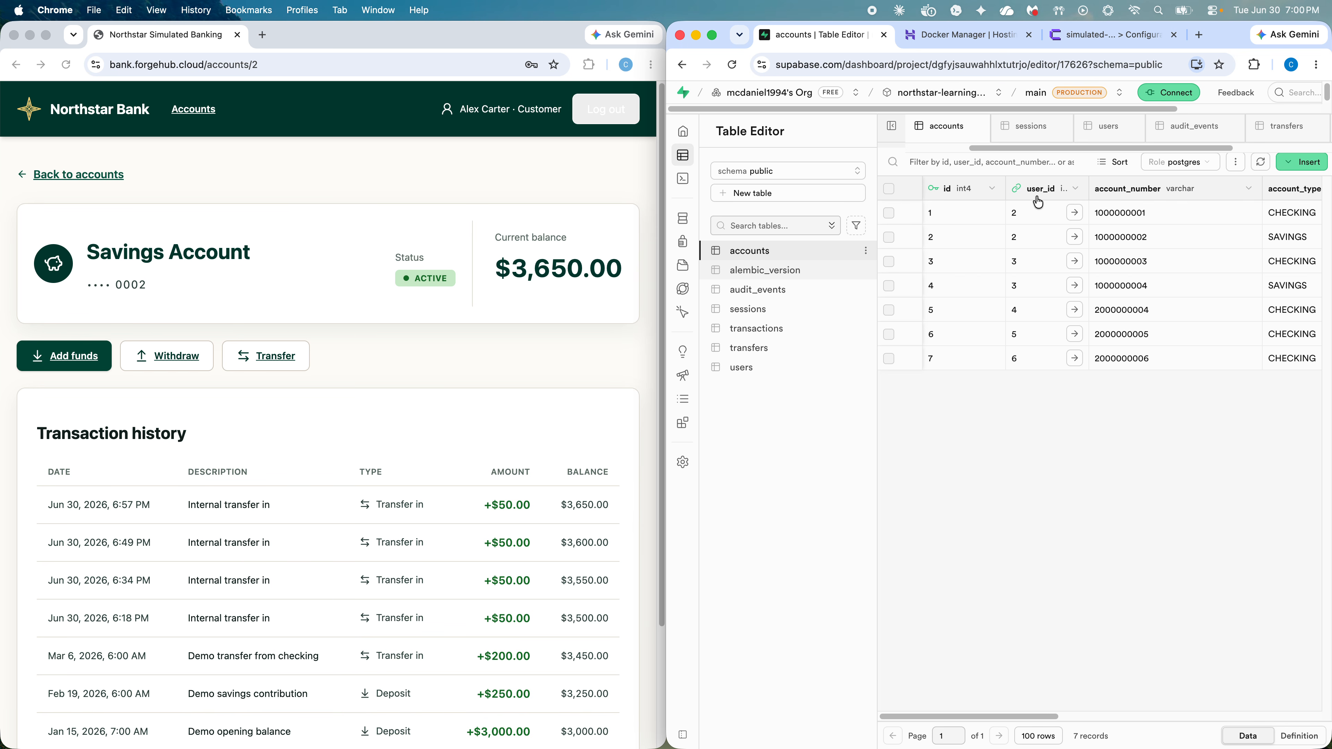
Step: Confirm accounts 1 and 2 both belong to user 2, then log the customer out of Northstar Bank
{"action": "left_click", "coordinate": [1076, 216]}
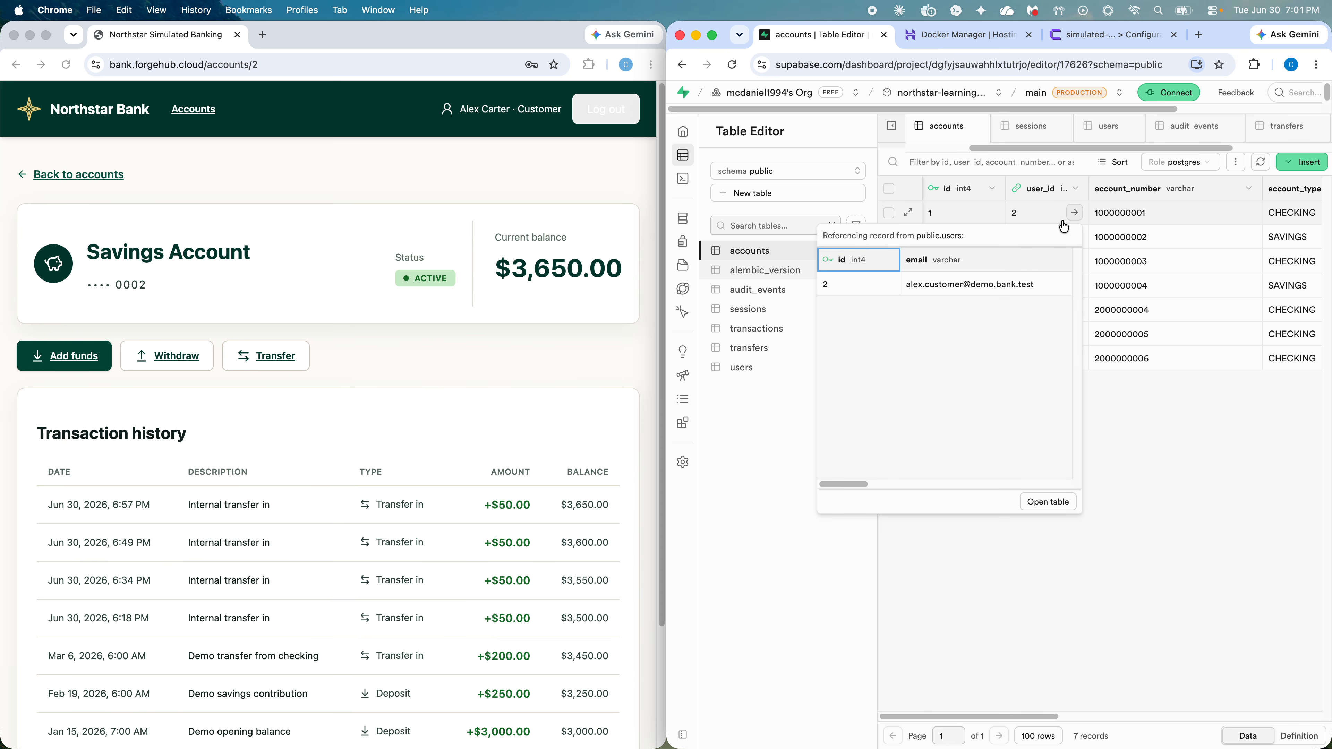
{"action": "left_click", "coordinate": [1178, 452]}
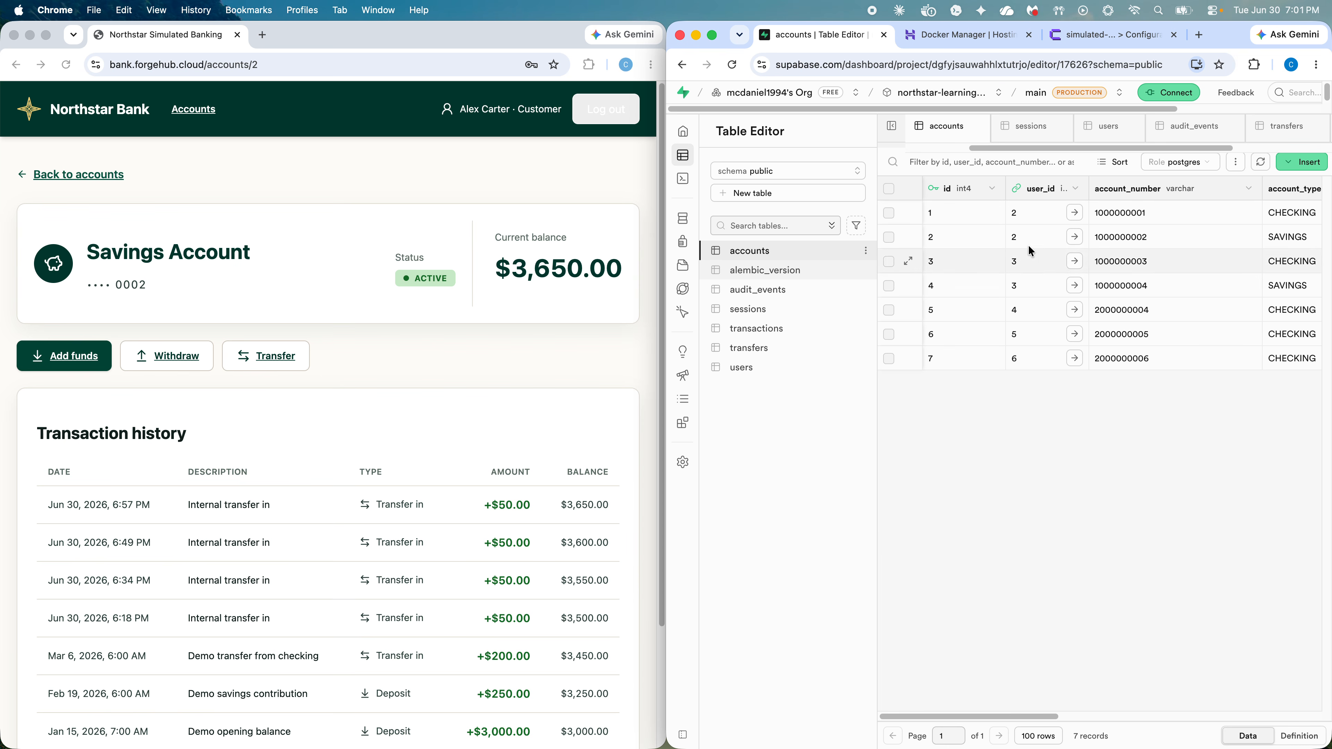
{"action": "left_click", "coordinate": [1077, 244]}
{"action": "left_click", "coordinate": [1078, 244]}
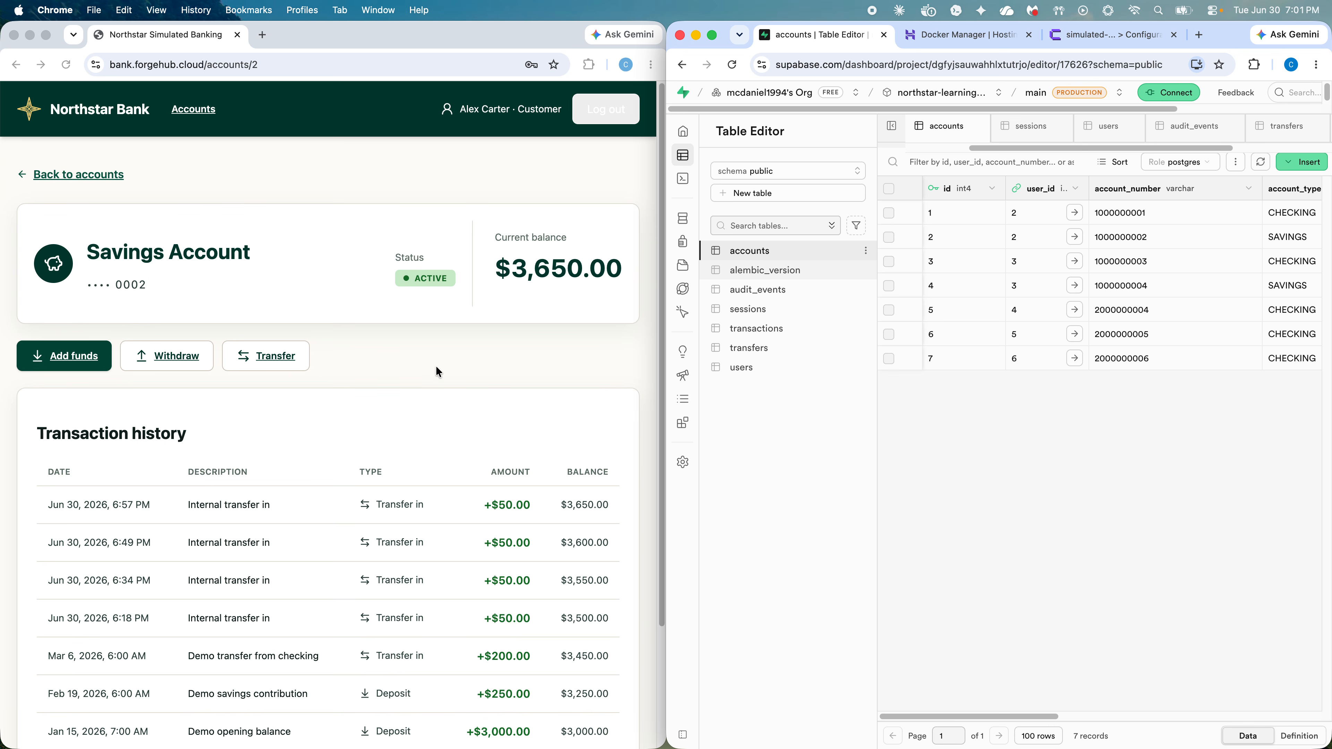
{"action": "left_click", "coordinate": [458, 336]}
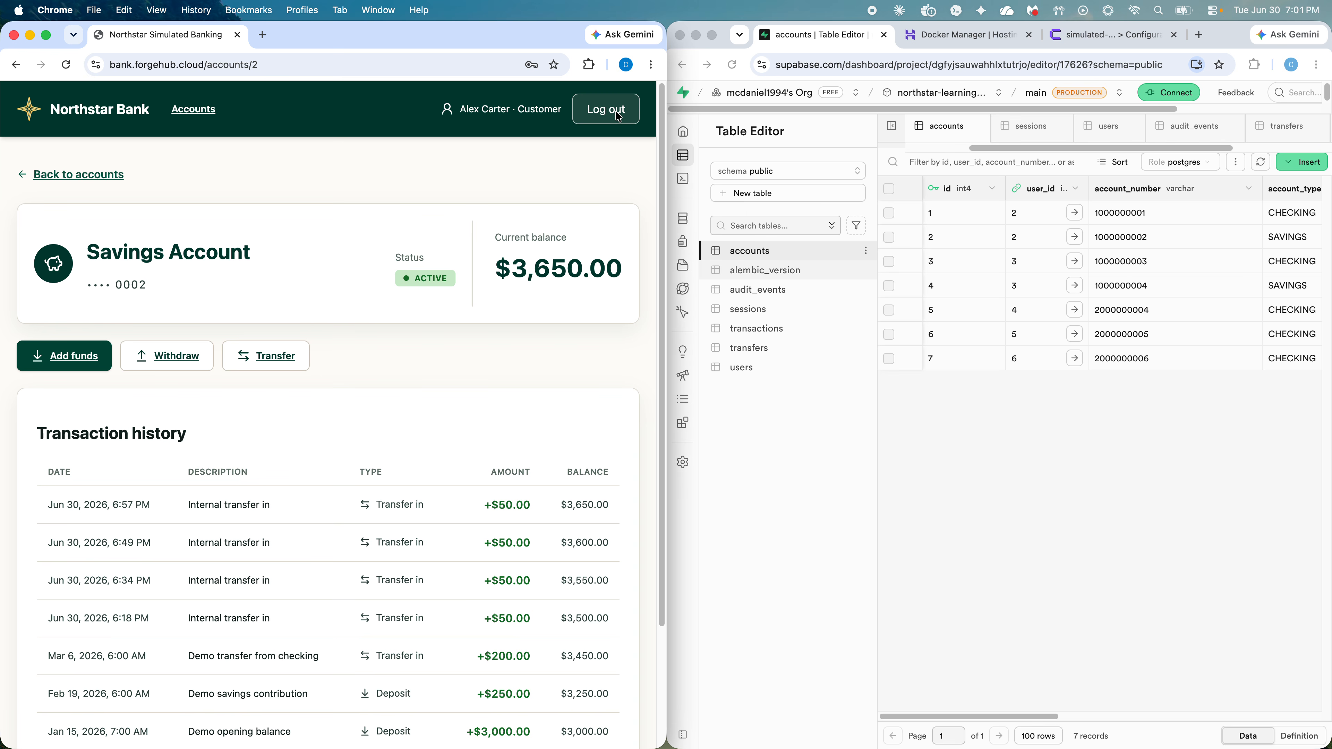
{"action": "left_click", "coordinate": [618, 114]}
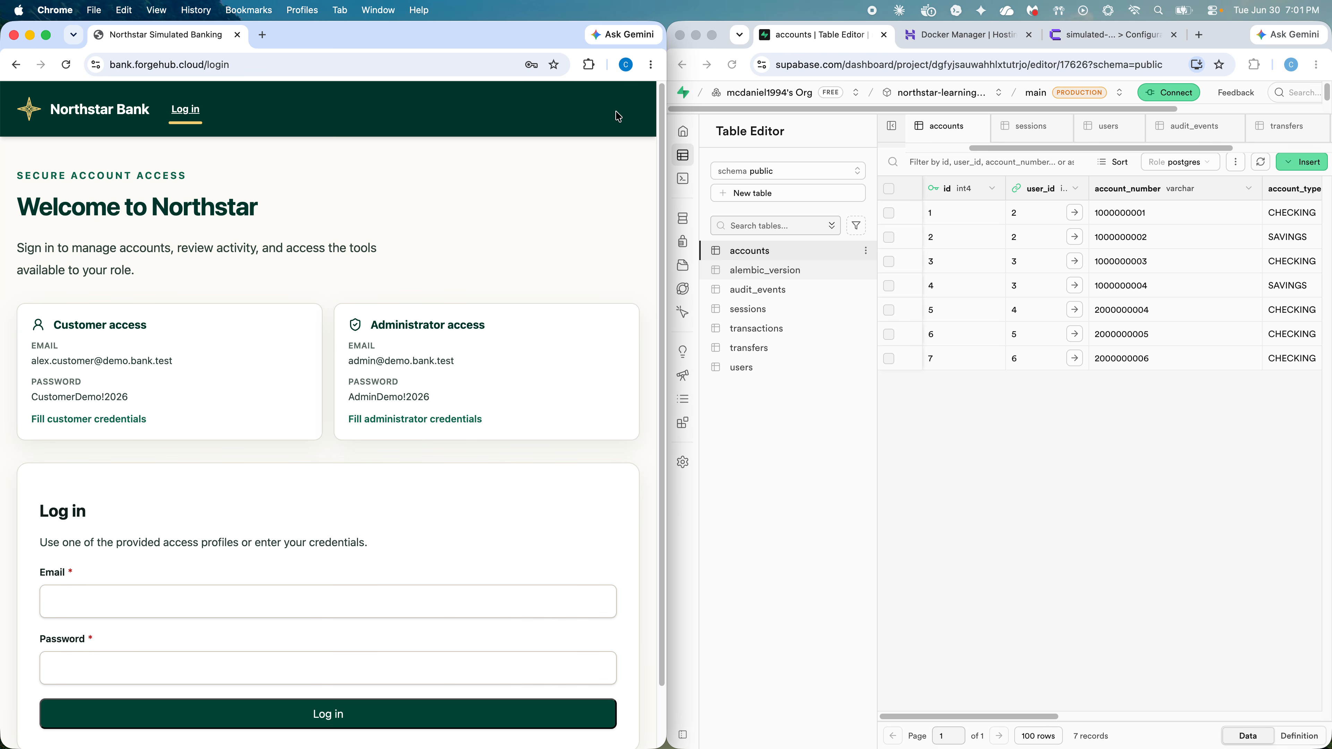
Step: Sign in to Northstar Bank as the administrator
{"action": "left_click", "coordinate": [535, 343]}
{"action": "scroll", "coordinate": [239, 492], "scroll_direction": "down", "scroll_amount": 2}
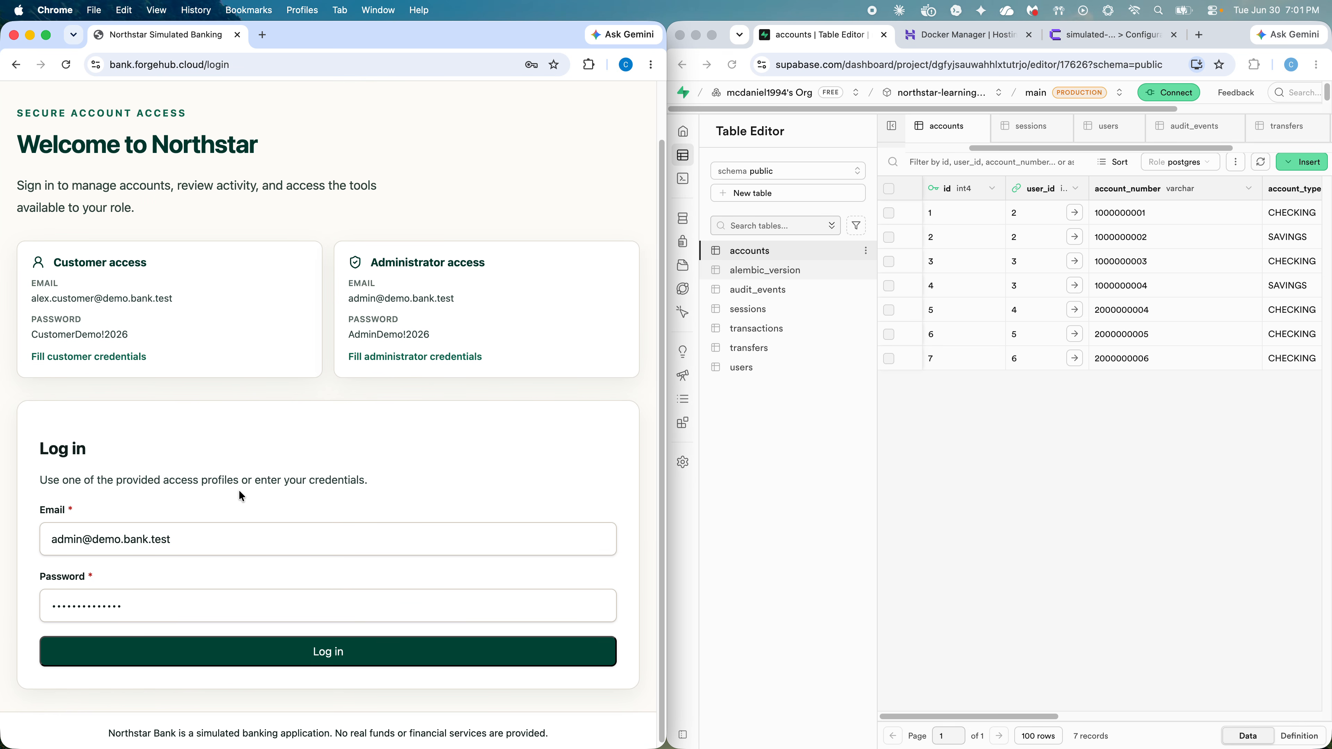
{"action": "left_click", "coordinate": [365, 658]}
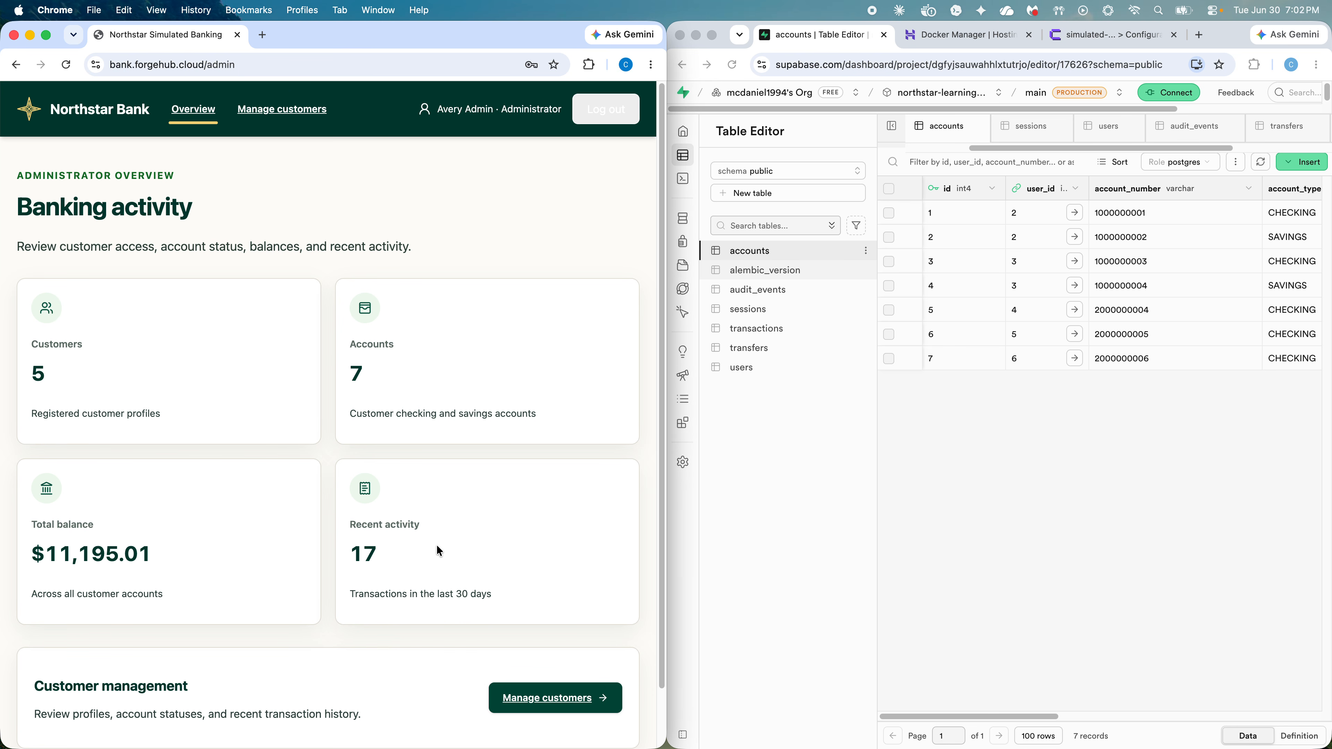
Step: Open Manage customers and view the first customer's details: Checking $1,175.01, Savings $3,650.00
{"action": "scroll", "coordinate": [439, 550], "scroll_direction": "down", "scroll_amount": 2}
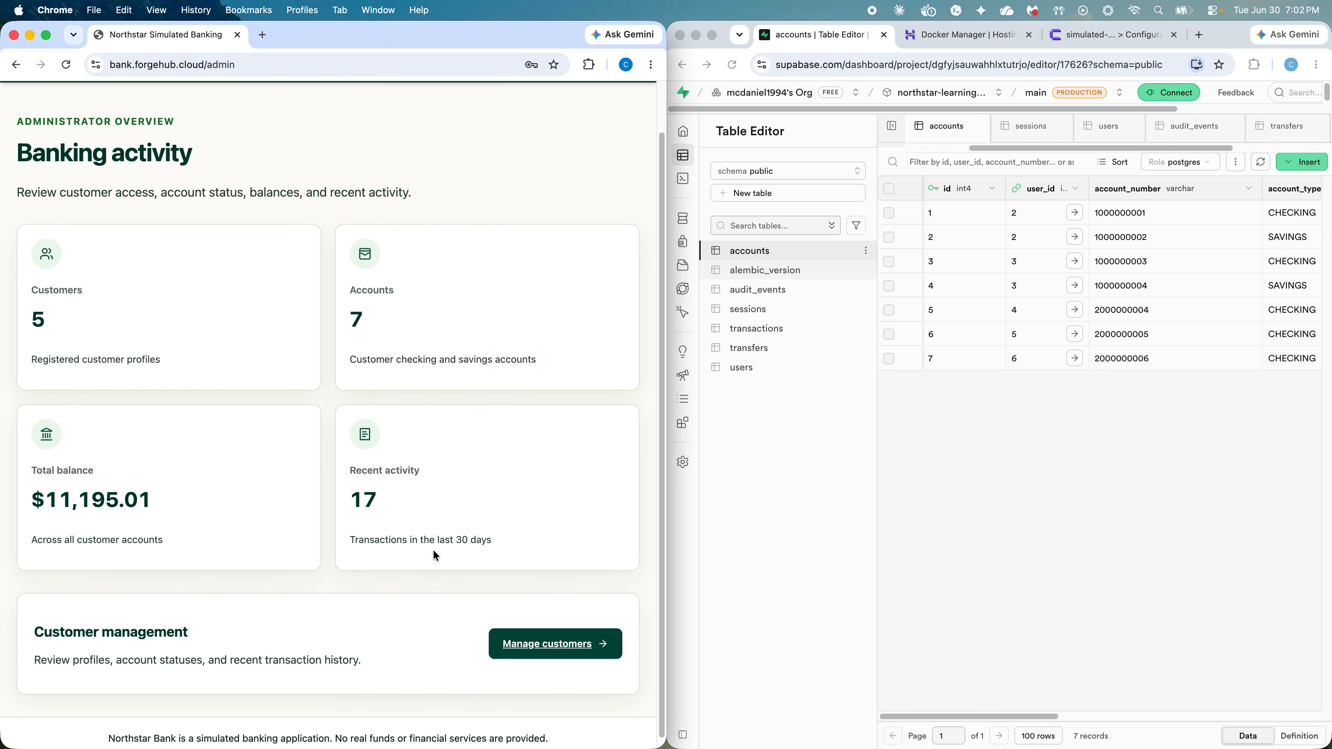
{"action": "scroll", "coordinate": [433, 549], "scroll_direction": "down", "scroll_amount": 1}
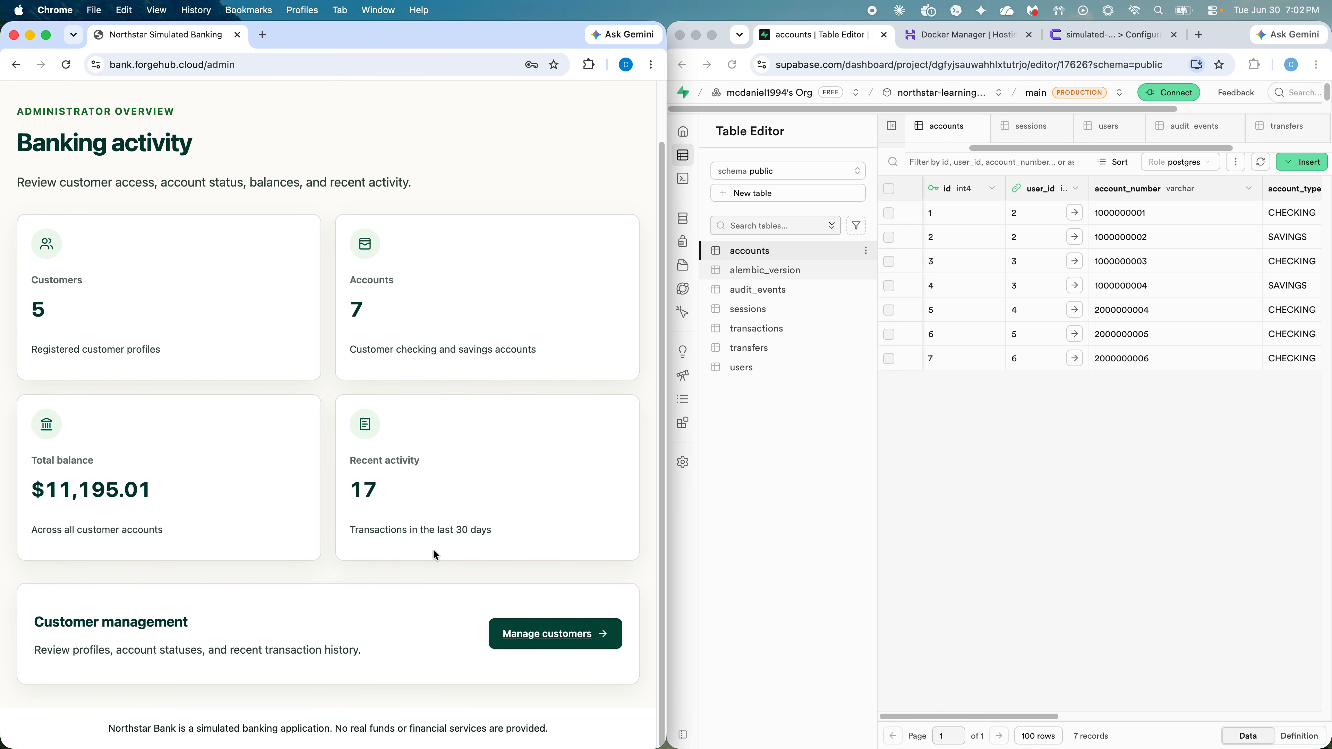
{"action": "left_click", "coordinate": [555, 632]}
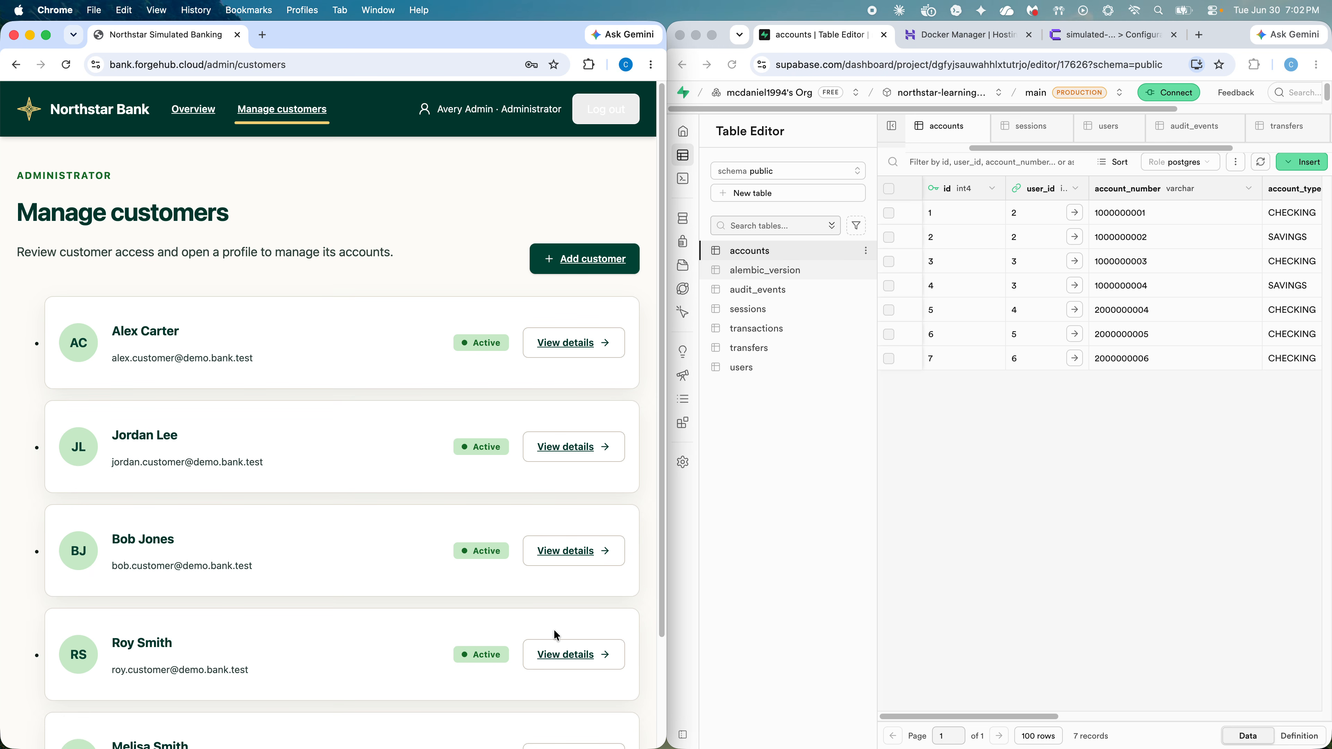
{"action": "left_click", "coordinate": [600, 342]}
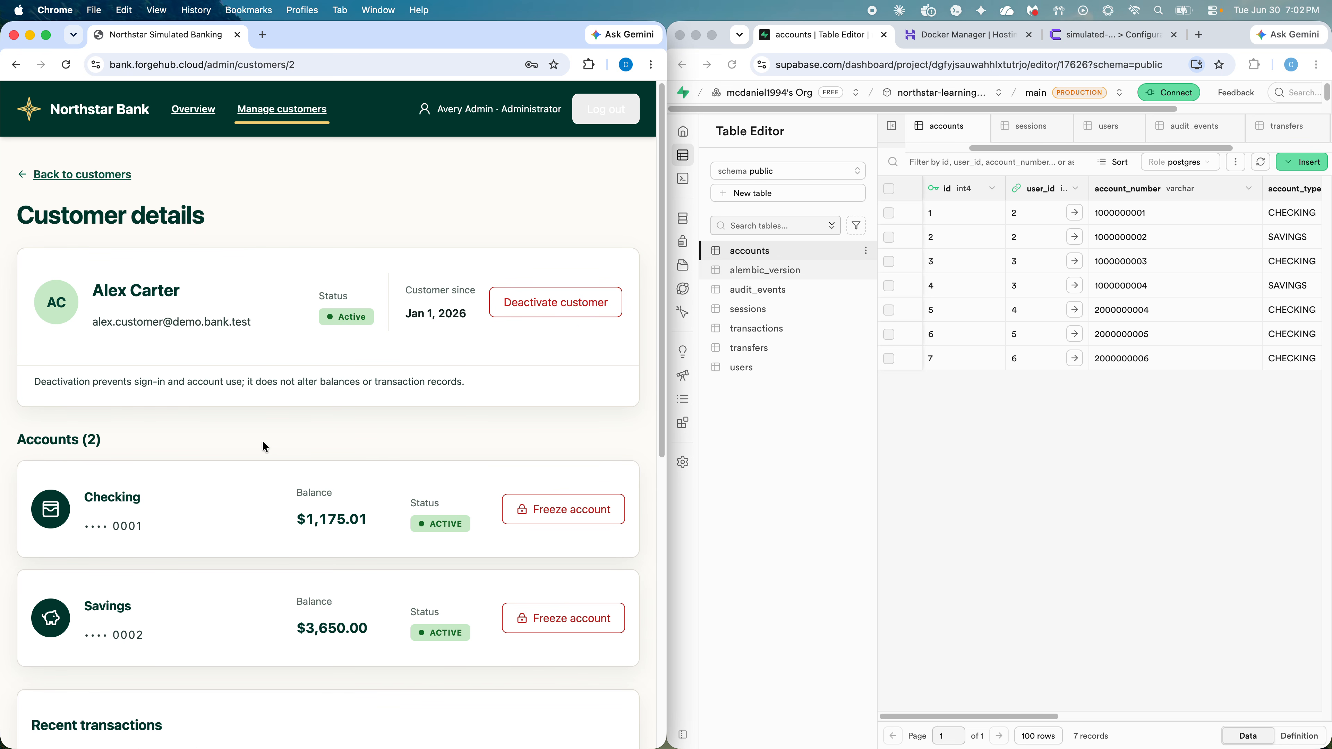
{"action": "scroll", "coordinate": [265, 446], "scroll_direction": "down", "scroll_amount": 7}
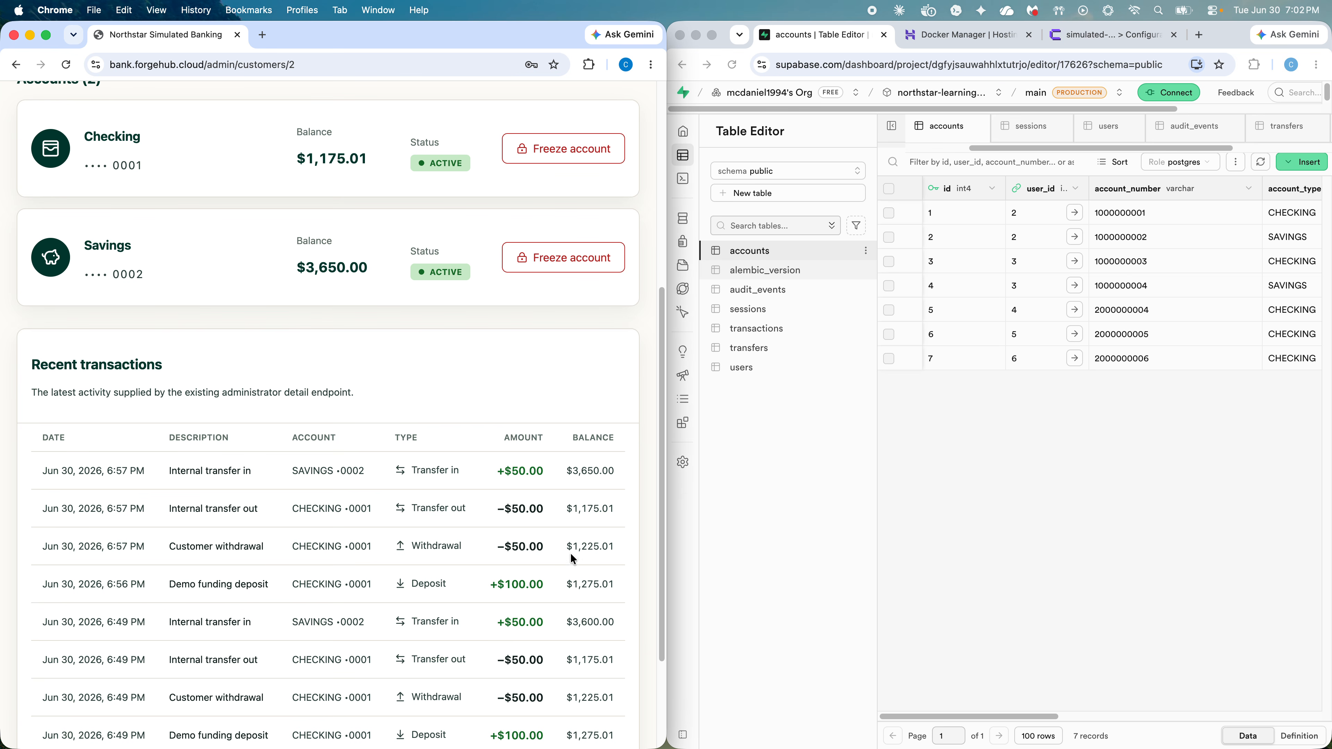
{"action": "scroll", "coordinate": [497, 621], "scroll_direction": "up", "scroll_amount": 7}
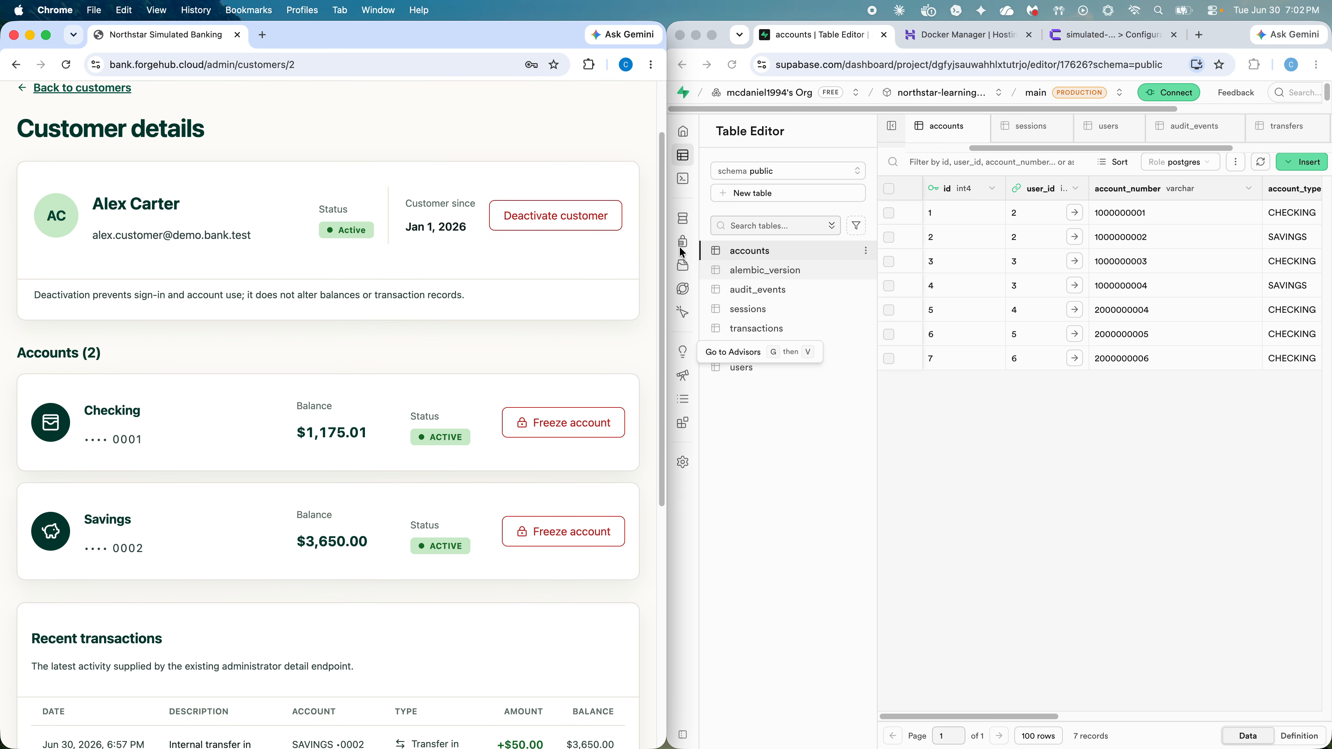
Step: Scroll Supabase's accounts grid to the status, created_at and updated_at columns, all seven ACTIVE
{"action": "left_click", "coordinate": [803, 464]}
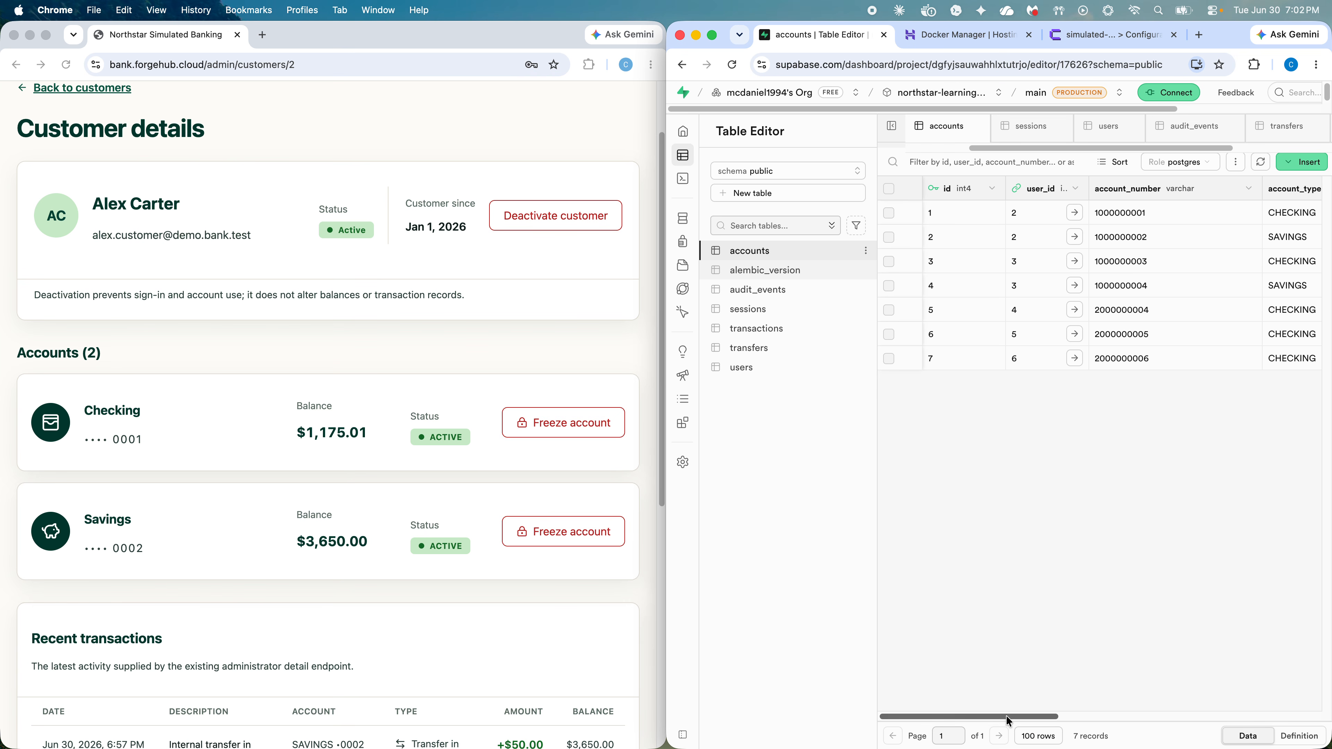
{"action": "left_click_drag", "start_coordinate": [1006, 716], "coordinate": [957, 718]}
{"action": "left_click_drag", "start_coordinate": [957, 706], "coordinate": [1187, 676]}
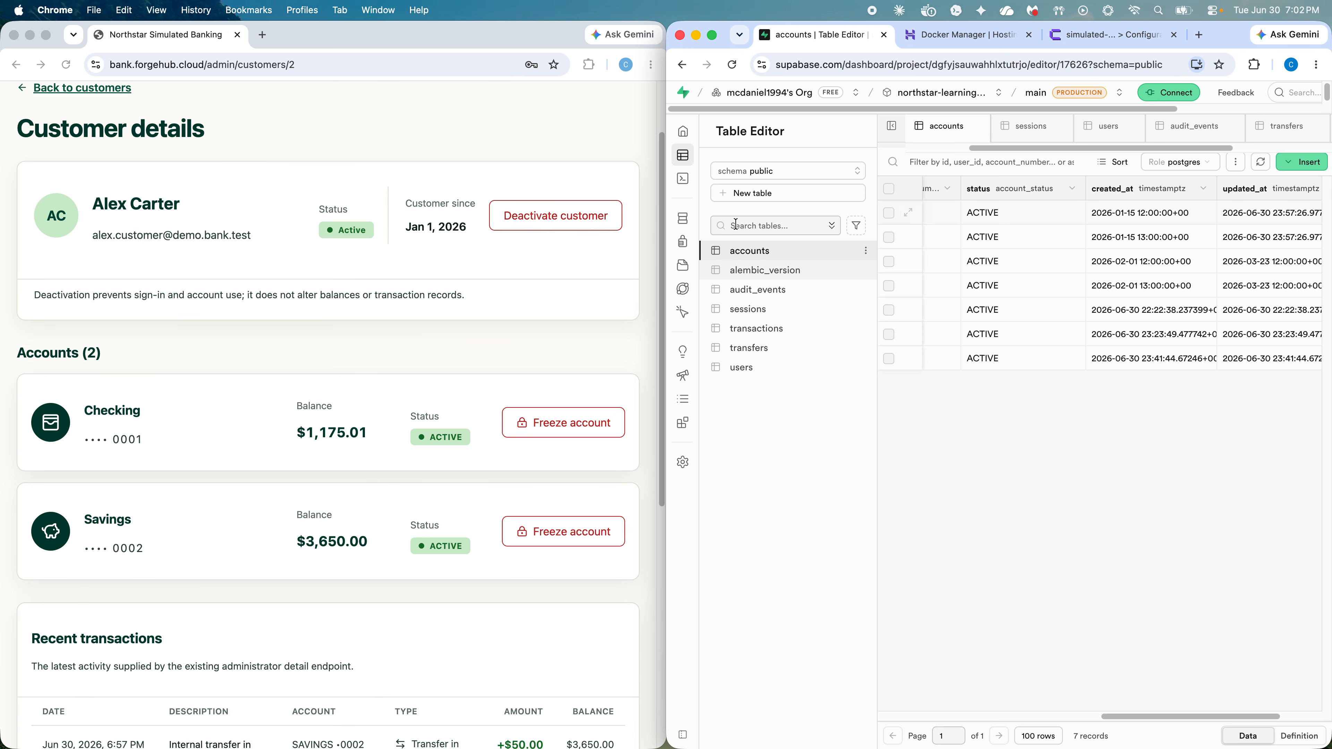
{"action": "left_click", "coordinate": [549, 212]}
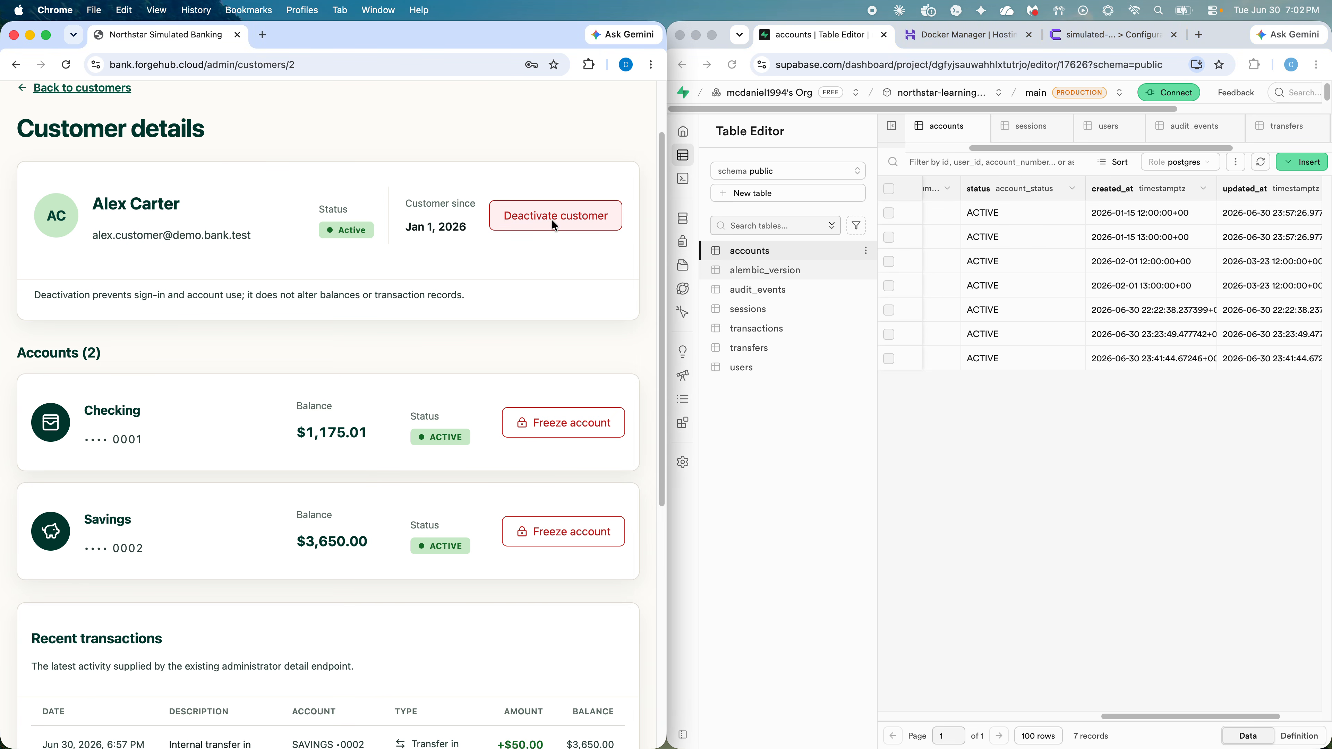
Step: Deactivate the customer and confirm, leaving their status Inactive
{"action": "left_click", "coordinate": [552, 219]}
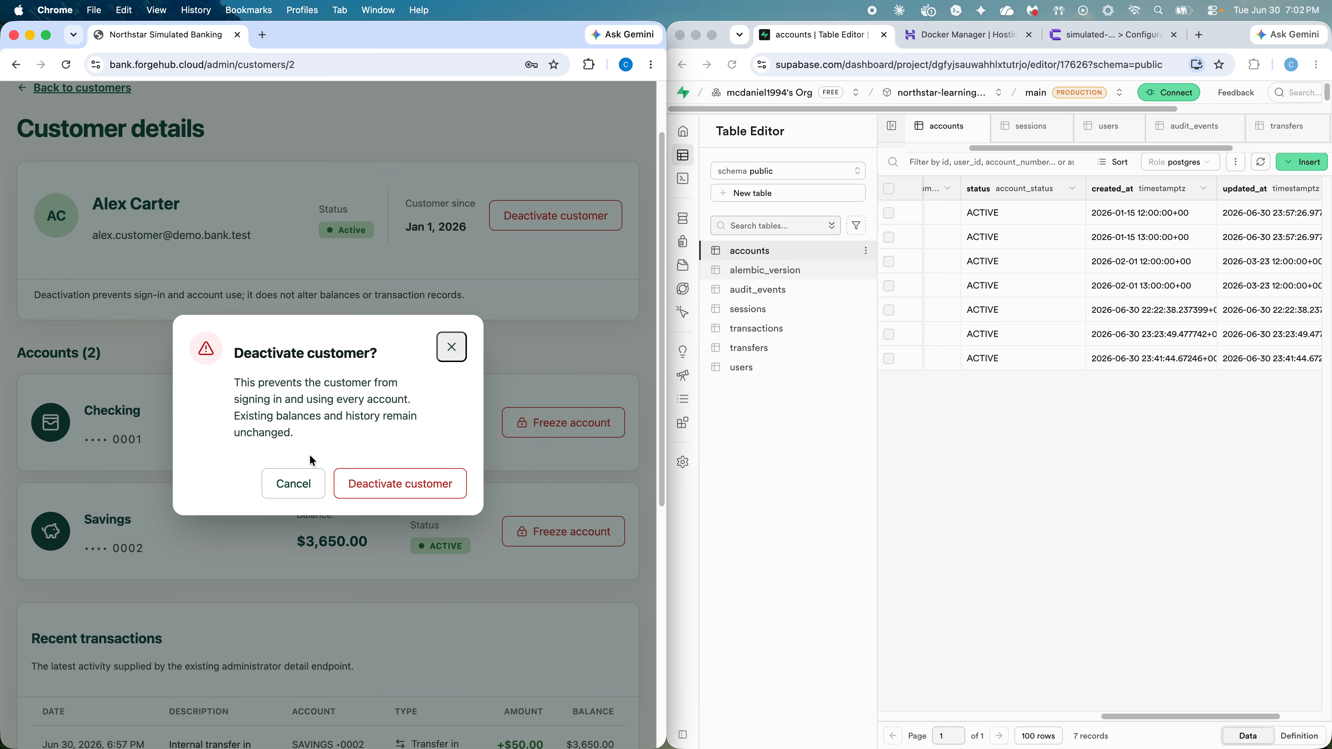
{"action": "left_click", "coordinate": [383, 486]}
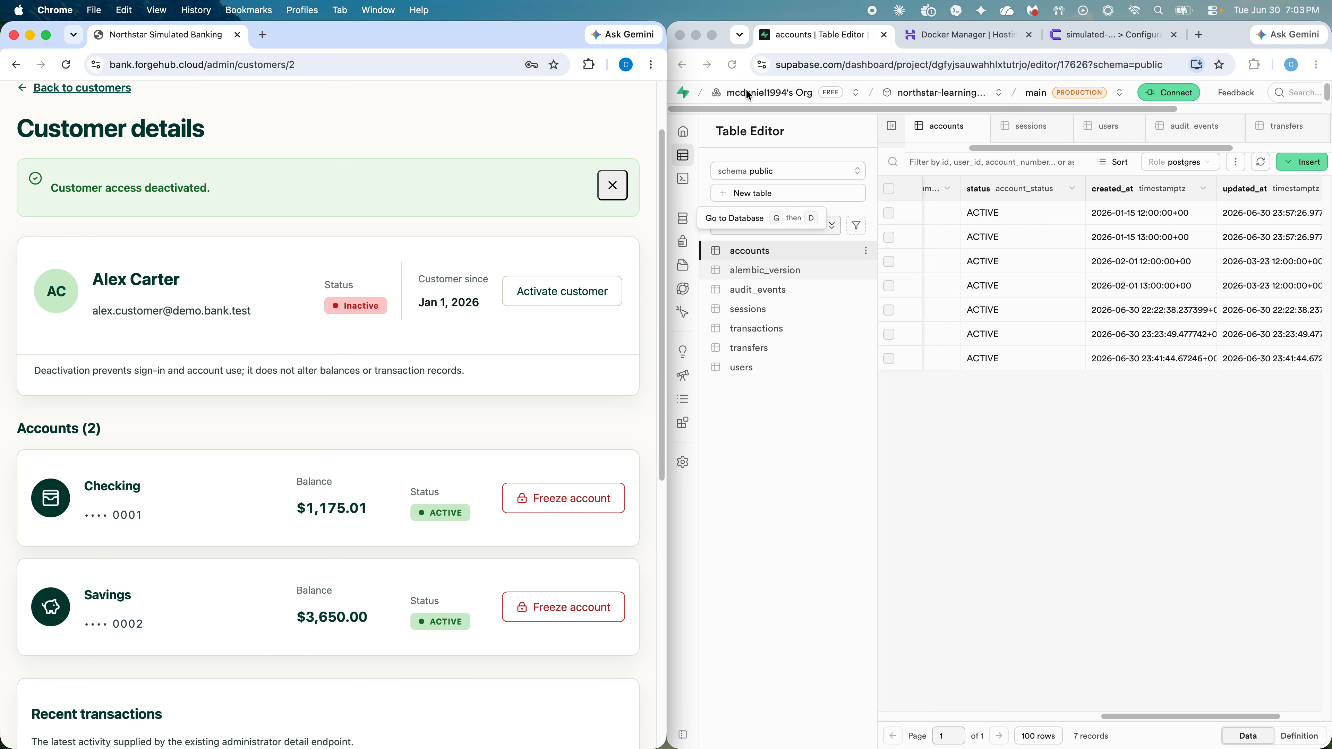
Step: Reload Supabase and scroll the accounts grid, confirming all seven accounts remain ACTIVE
{"action": "left_click", "coordinate": [1198, 485]}
{"action": "left_click", "coordinate": [732, 64]}
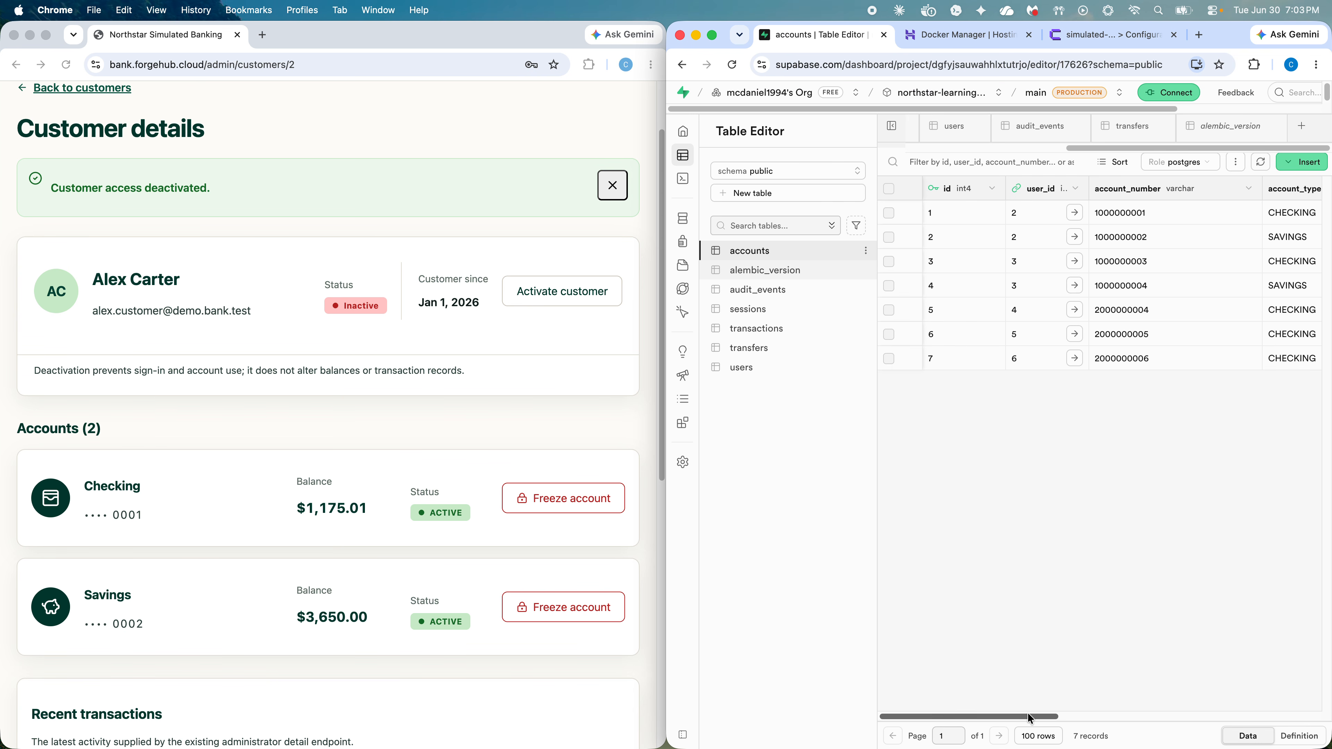
{"action": "left_click_drag", "start_coordinate": [1029, 716], "coordinate": [1184, 713]}
{"action": "left_click_drag", "start_coordinate": [1223, 717], "coordinate": [1113, 687]}
{"action": "scroll", "coordinate": [1127, 686], "scroll_direction": "right", "scroll_amount": 10}
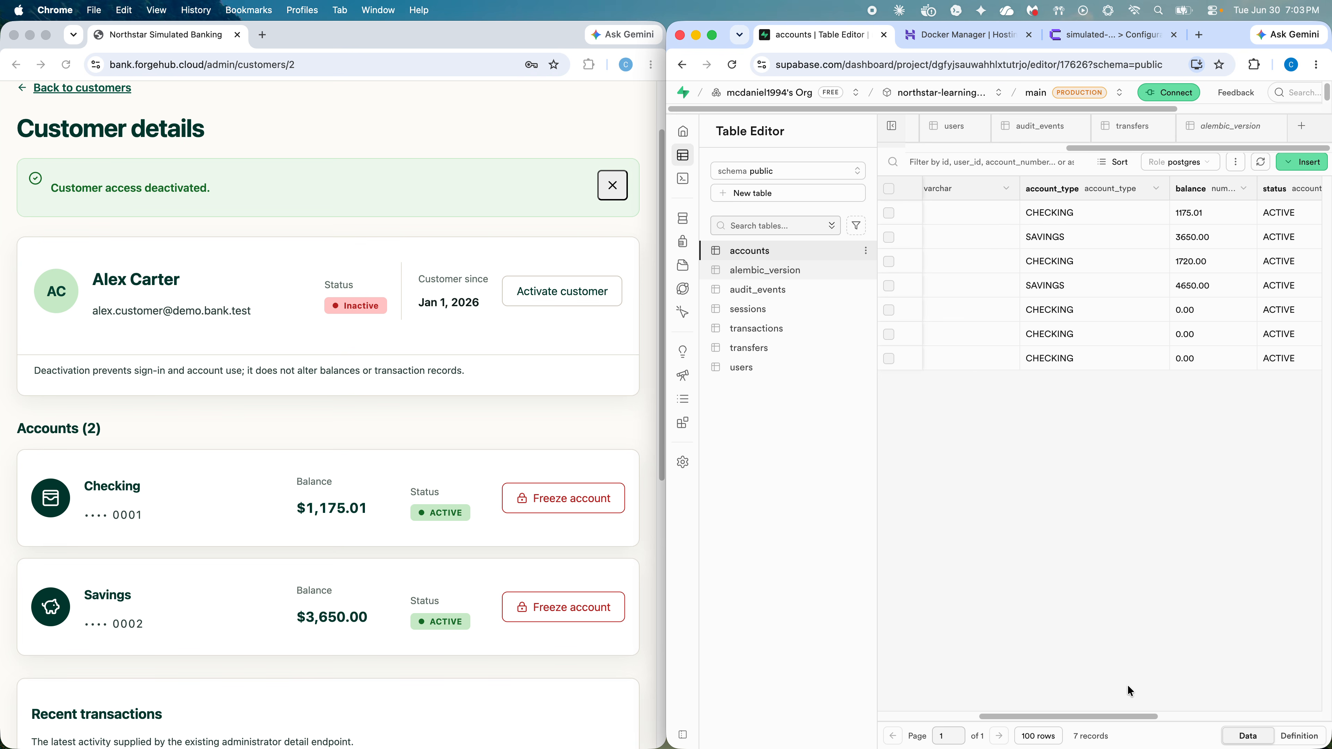
{"action": "scroll", "coordinate": [1181, 675], "scroll_direction": "left", "scroll_amount": 4}
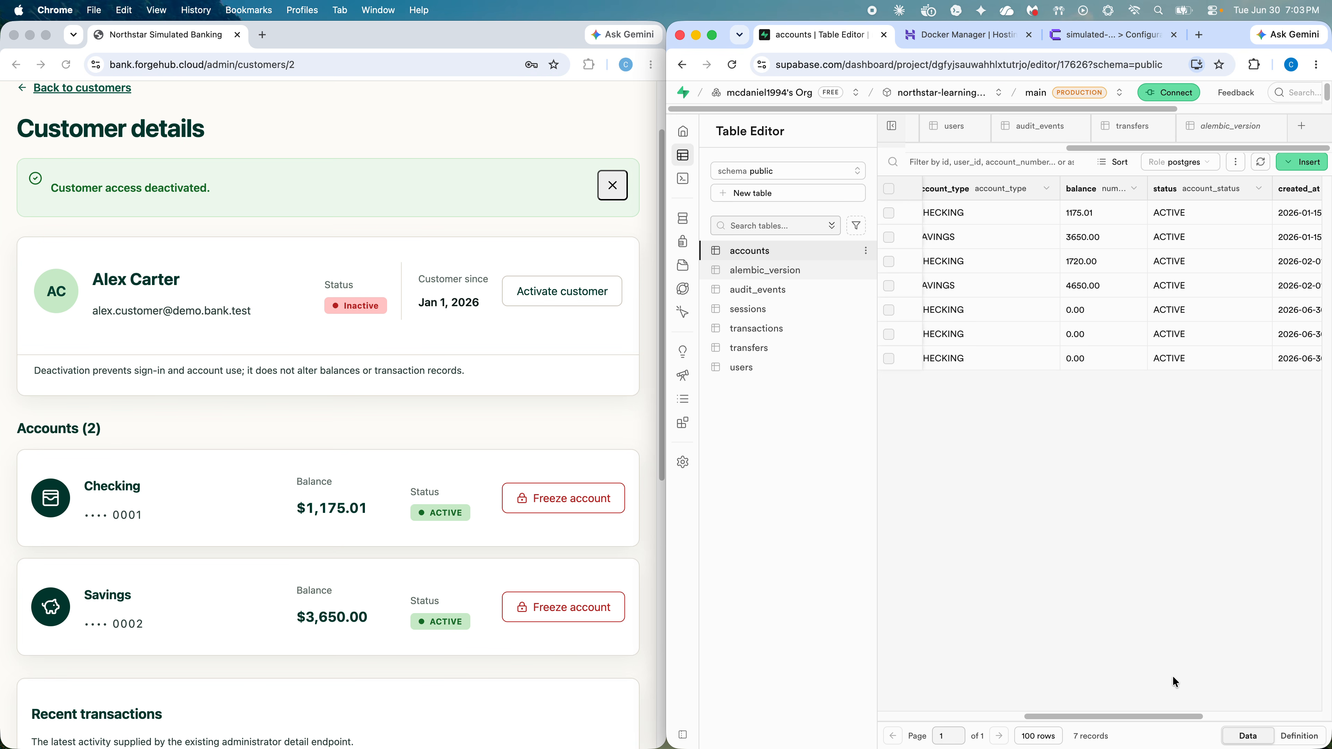
{"action": "scroll", "coordinate": [1172, 676], "scroll_direction": "right", "scroll_amount": 5}
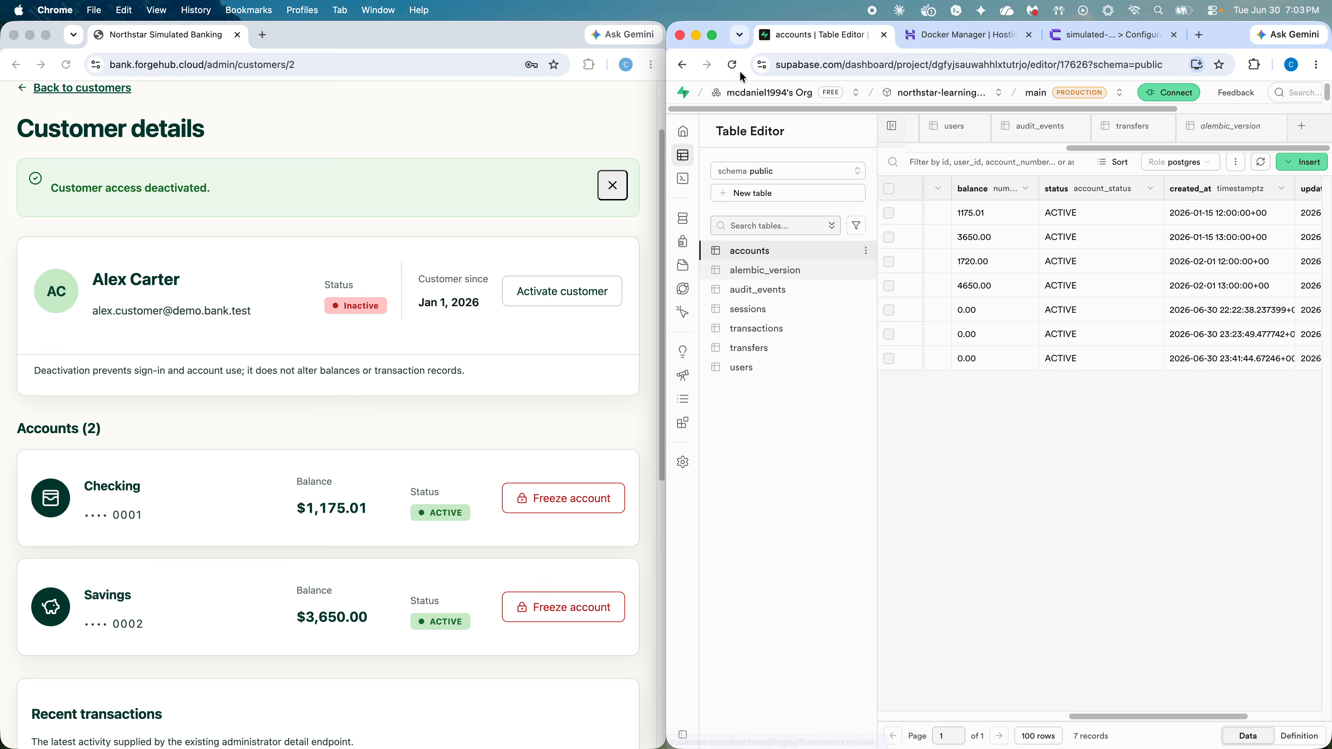
Step: Reload again and open the users table, scrolling toward the is_active column
{"action": "left_click", "coordinate": [733, 65]}
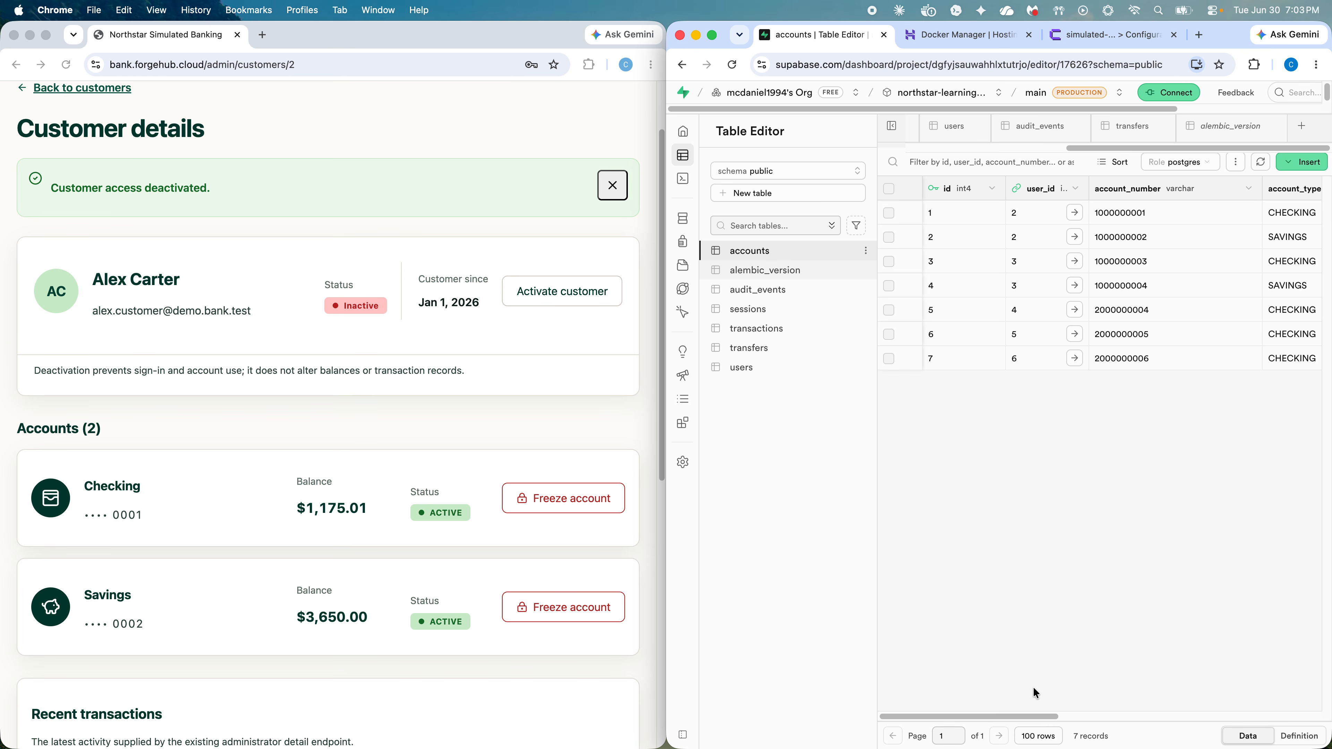
{"action": "scroll", "coordinate": [1076, 698], "scroll_direction": "right", "scroll_amount": 5}
{"action": "scroll", "coordinate": [1127, 703], "scroll_direction": "right", "scroll_amount": 3}
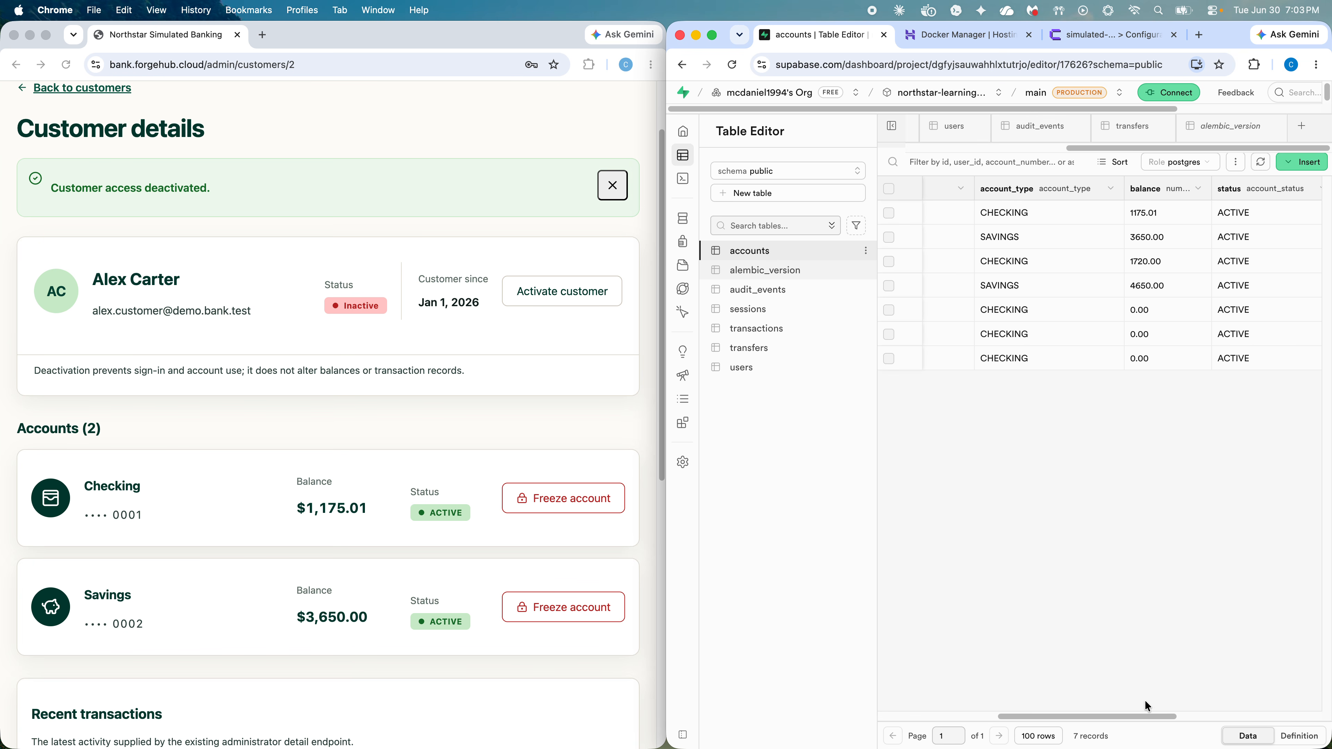
{"action": "left_click", "coordinate": [753, 366]}
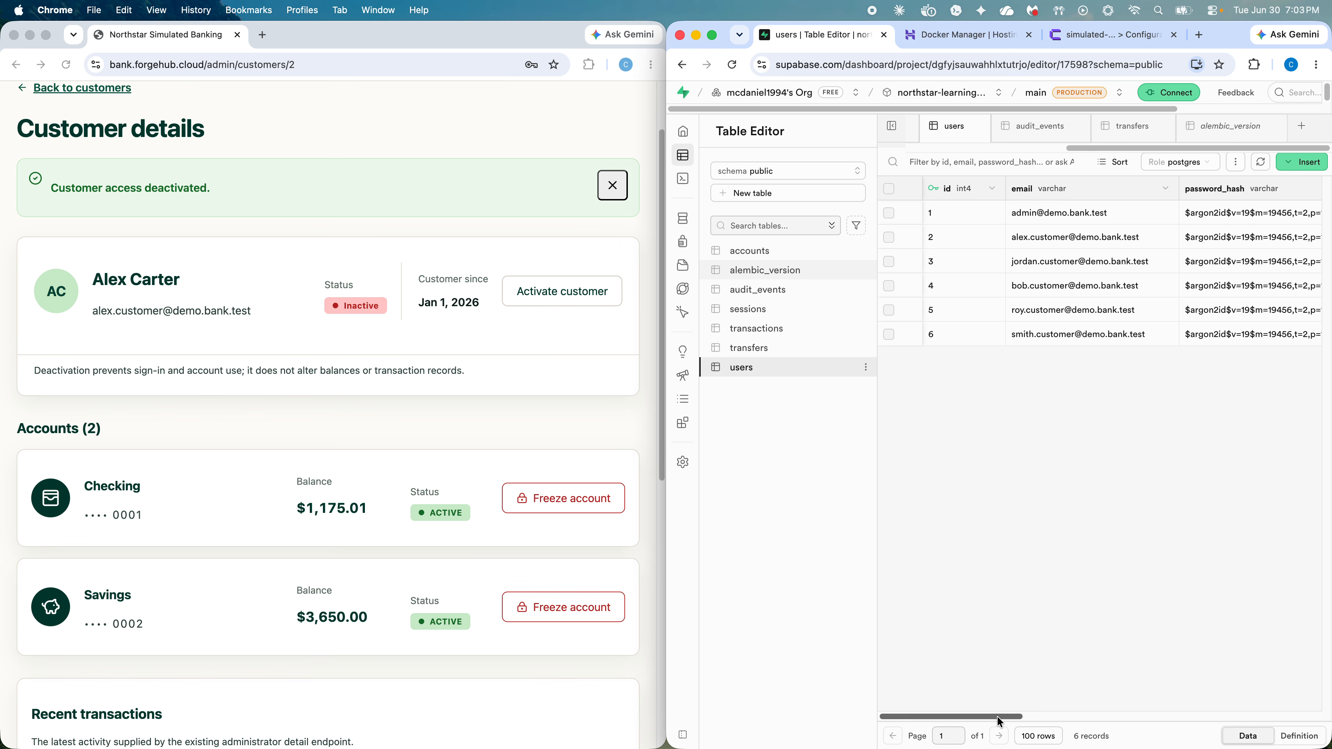
{"action": "left_click_drag", "start_coordinate": [1005, 717], "coordinate": [1192, 704]}
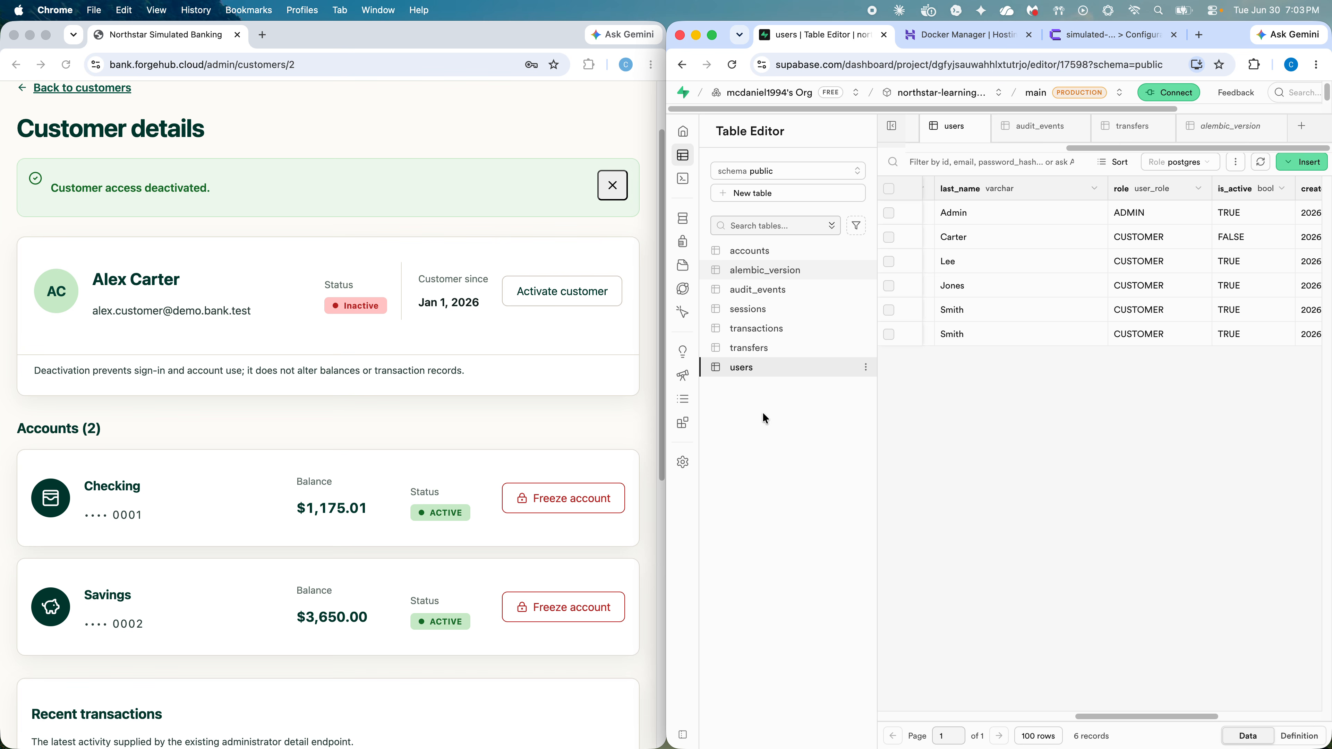
Step: Freeze the customer's Checking account, then reactivate the customer so their status is Active
{"action": "left_click", "coordinate": [762, 252]}
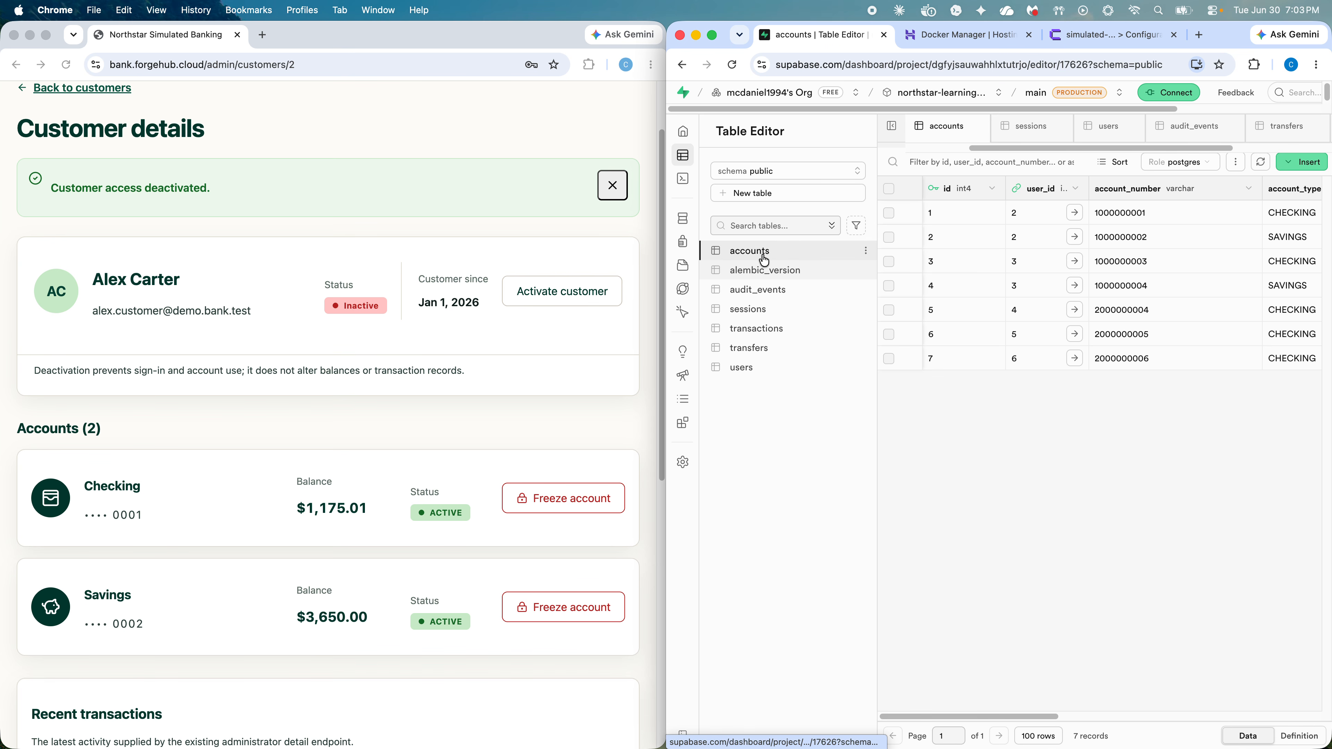
{"action": "left_click_drag", "start_coordinate": [969, 718], "coordinate": [1169, 708]}
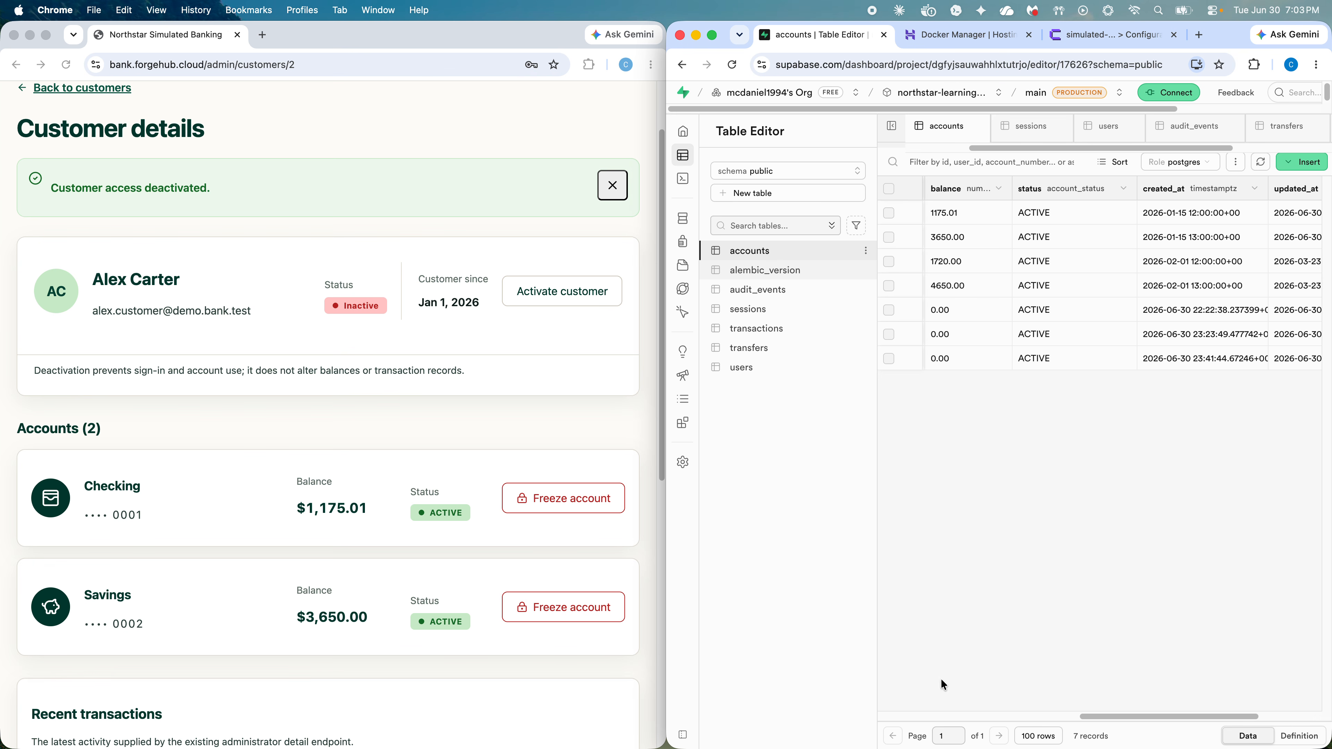
{"action": "left_click", "coordinate": [552, 500]}
{"action": "left_click", "coordinate": [553, 498]}
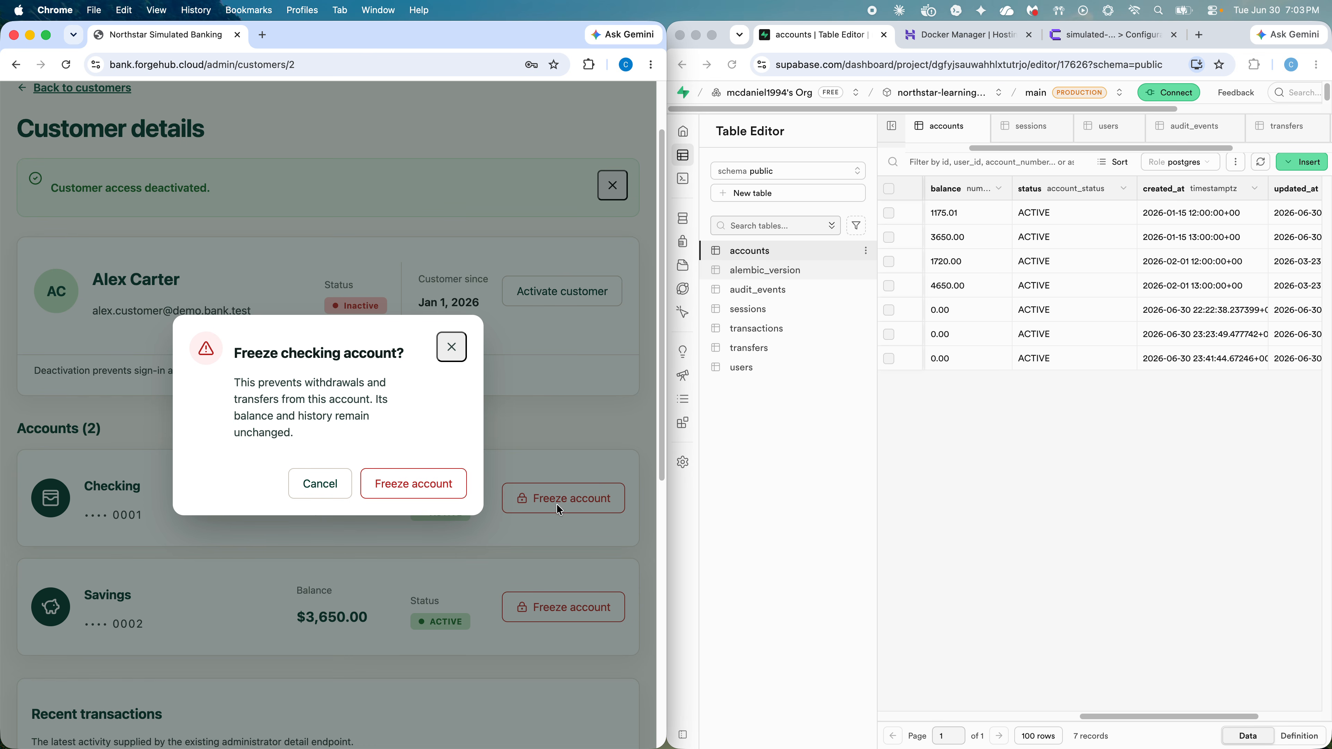
{"action": "left_click", "coordinate": [434, 485]}
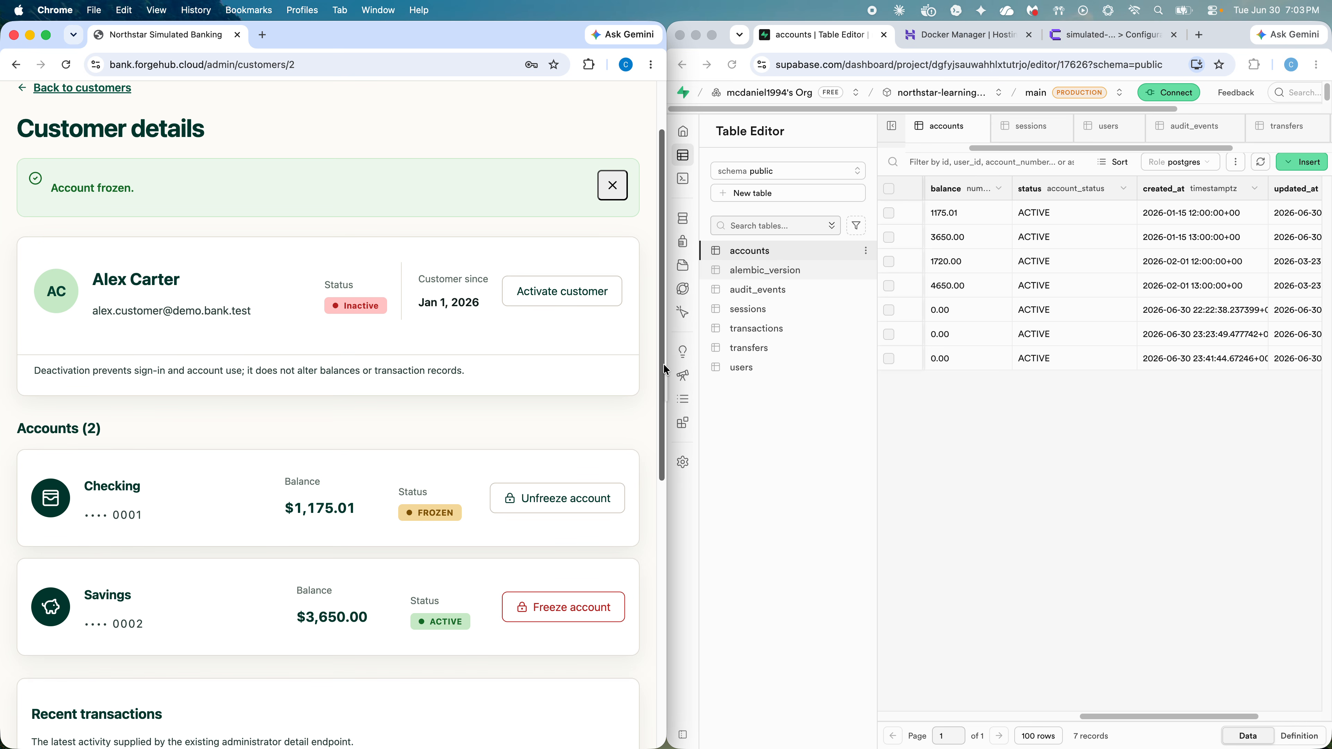
{"action": "left_click", "coordinate": [556, 289]}
{"action": "left_click", "coordinate": [433, 478]}
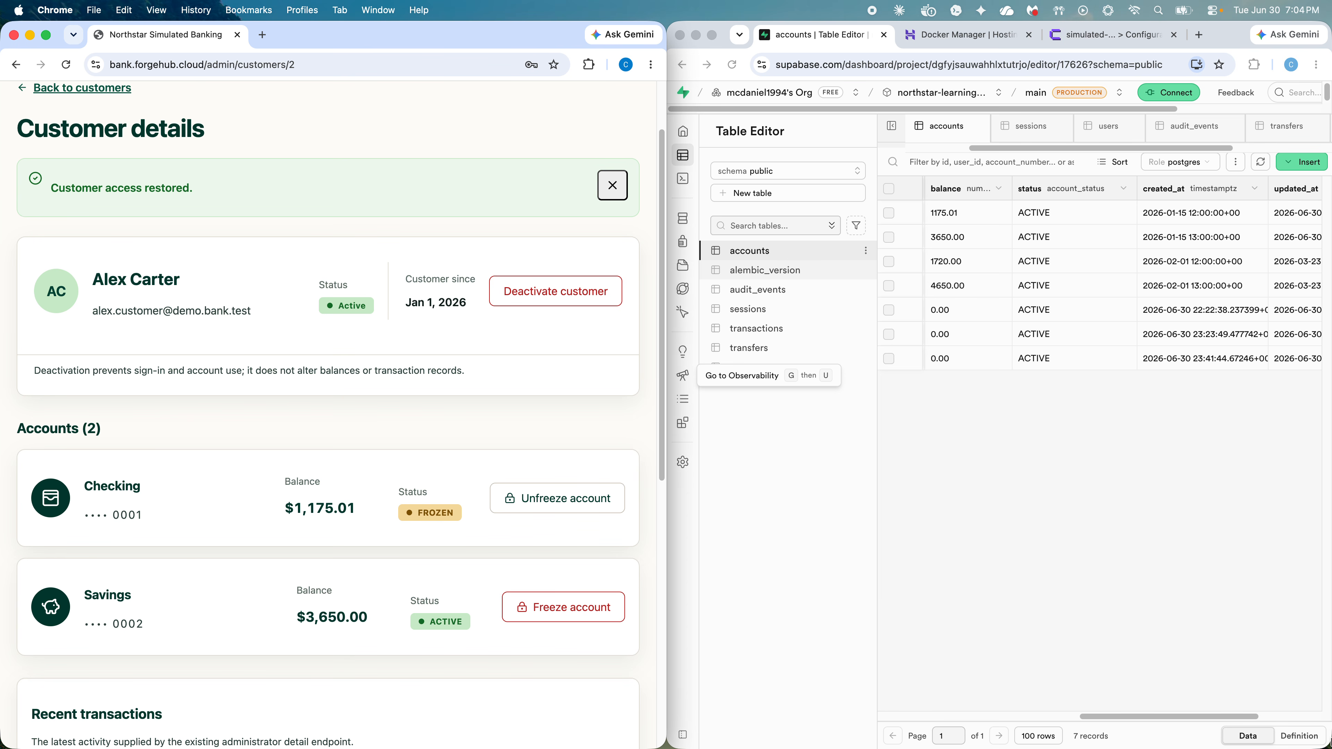
Step: Reload Supabase and view the accounts table with account 1 (1175.01) marked FROZEN
{"action": "left_click", "coordinate": [732, 65]}
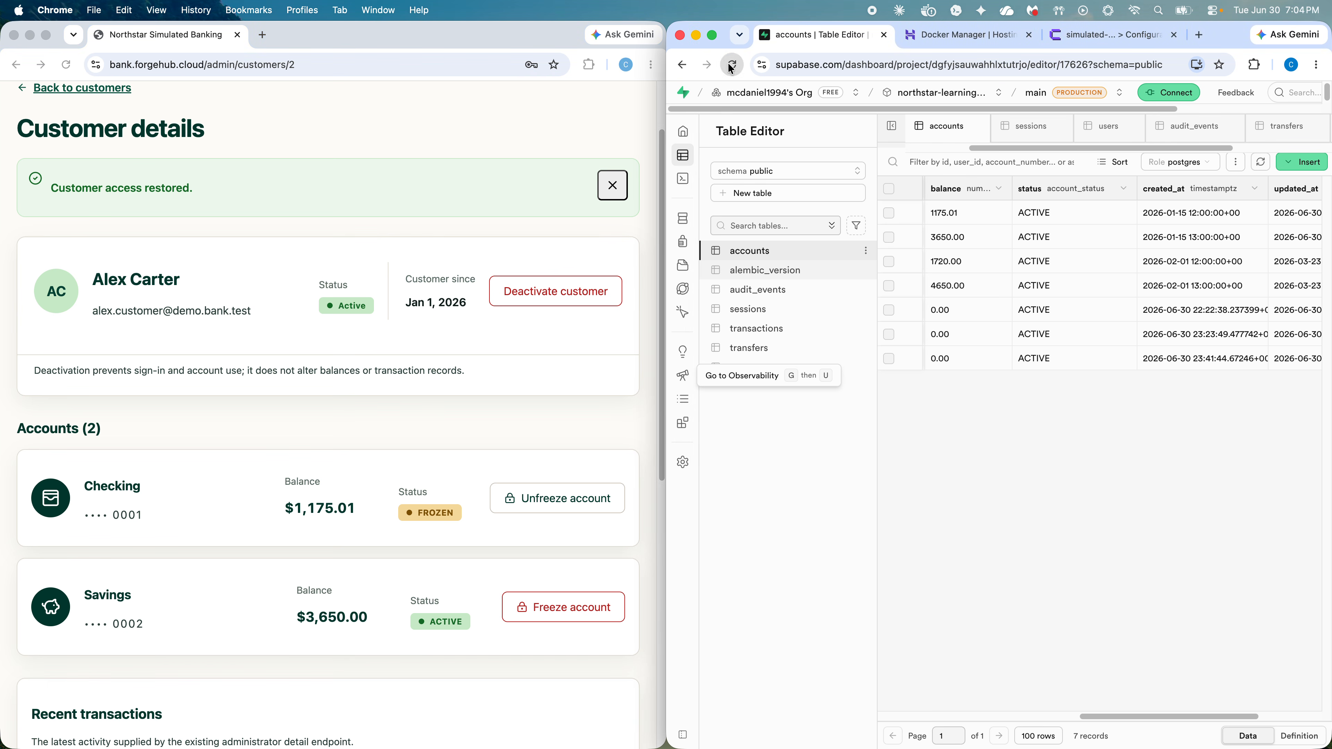
{"action": "left_click", "coordinate": [773, 369]}
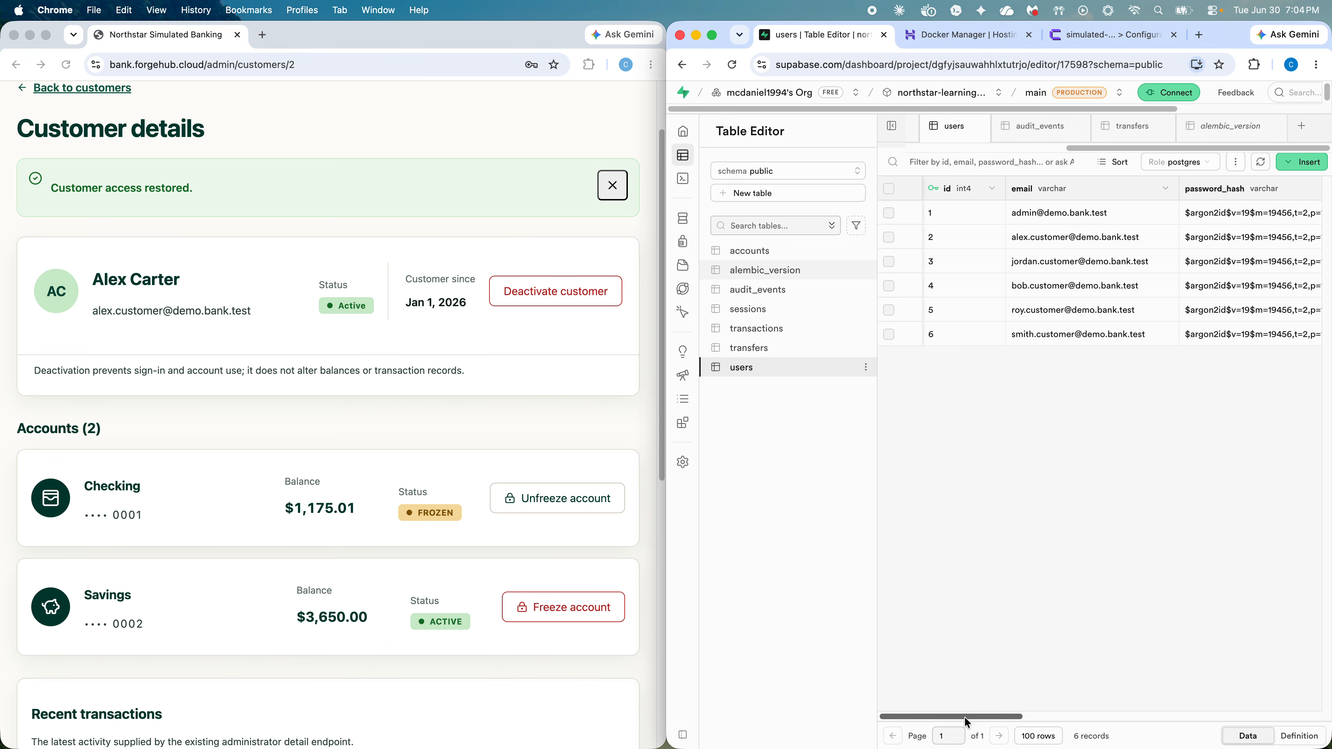
{"action": "left_click", "coordinate": [751, 252]}
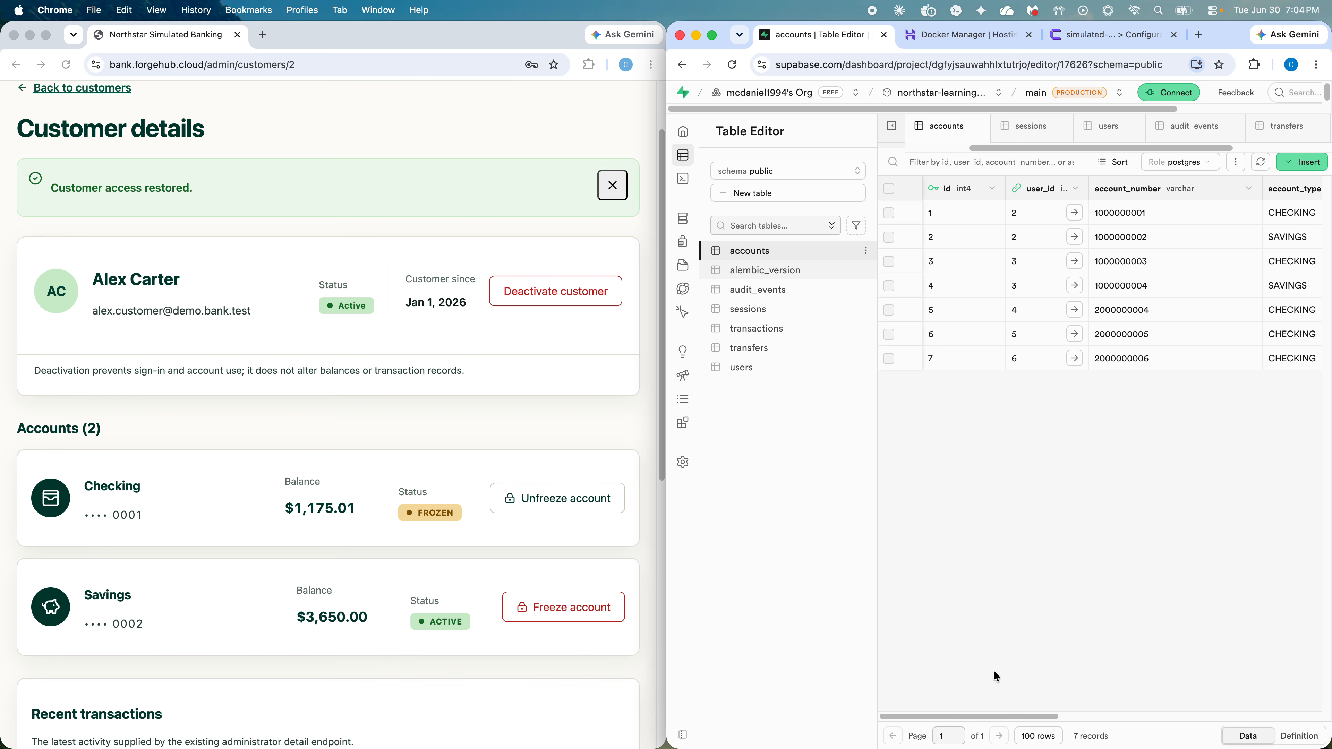
{"action": "left_click_drag", "start_coordinate": [1021, 719], "coordinate": [1202, 414]}
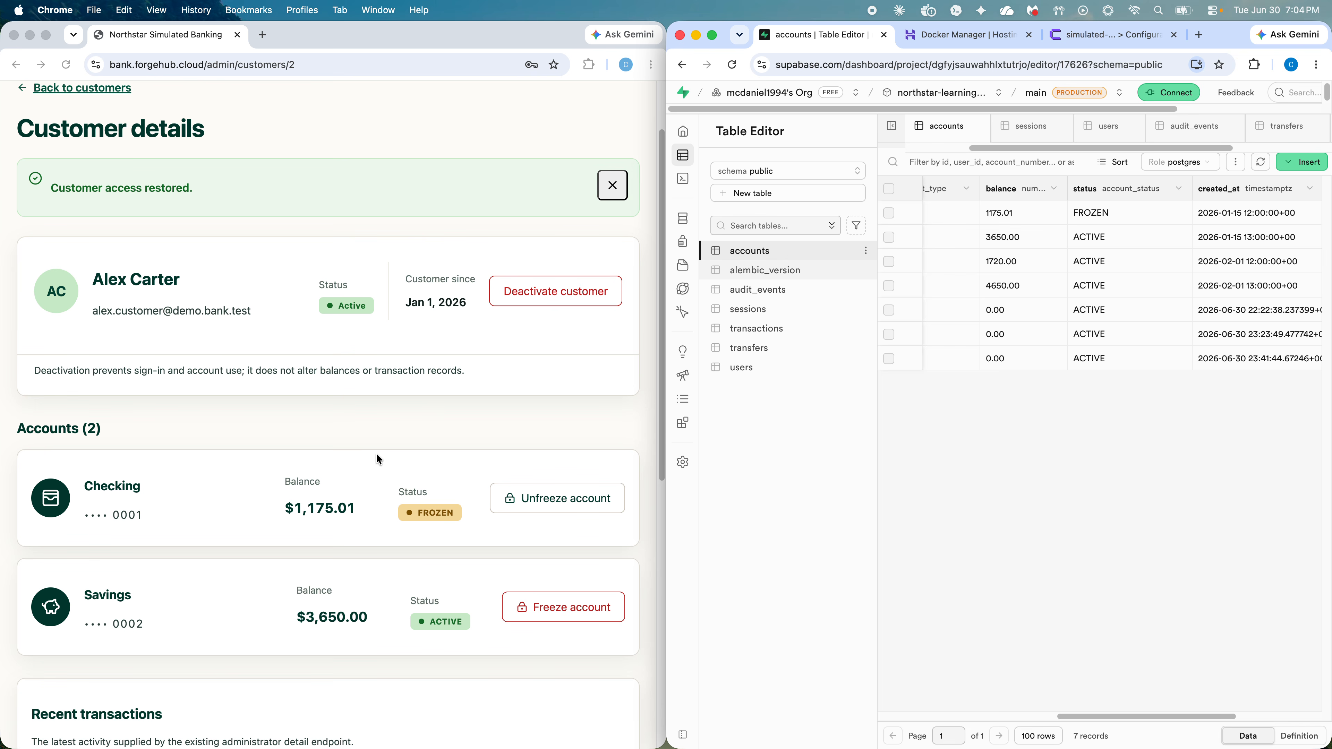
Step: Unfreeze the customer's Checking account and confirm it
{"action": "left_click", "coordinate": [163, 428]}
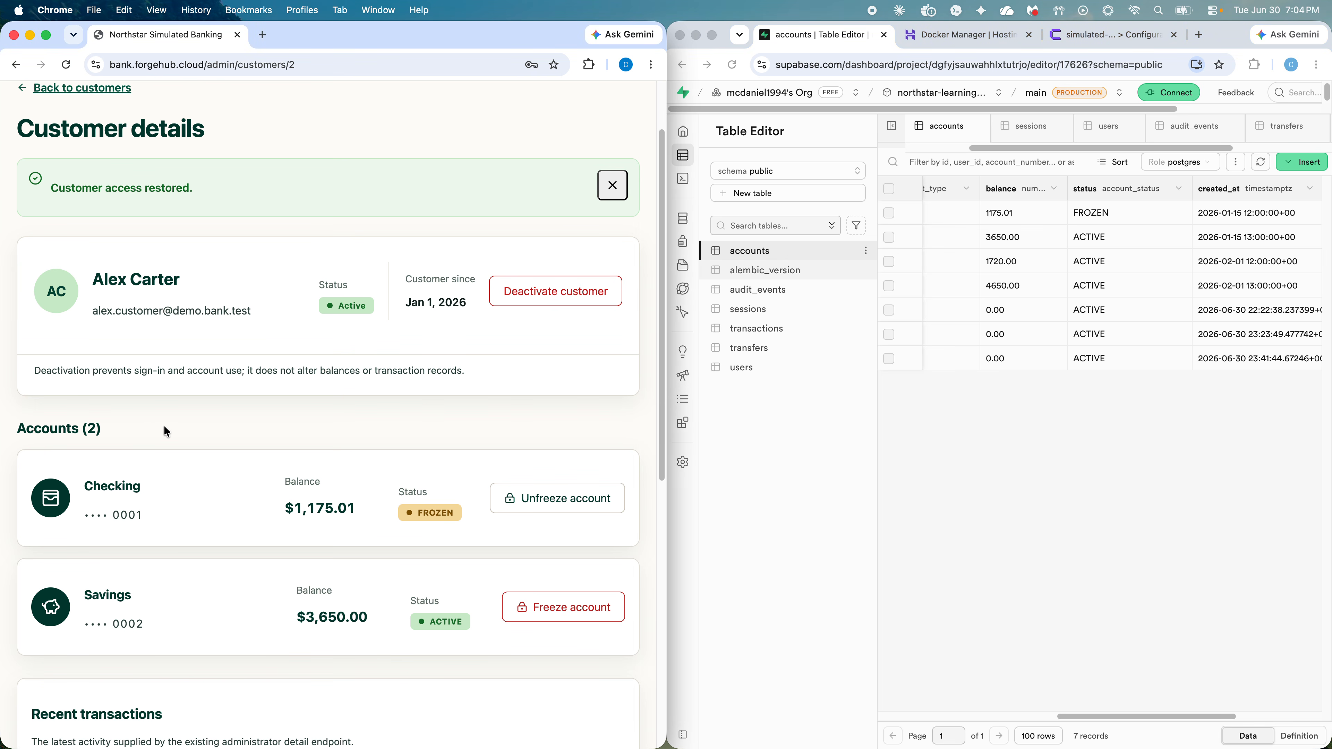
{"action": "left_click", "coordinate": [570, 500]}
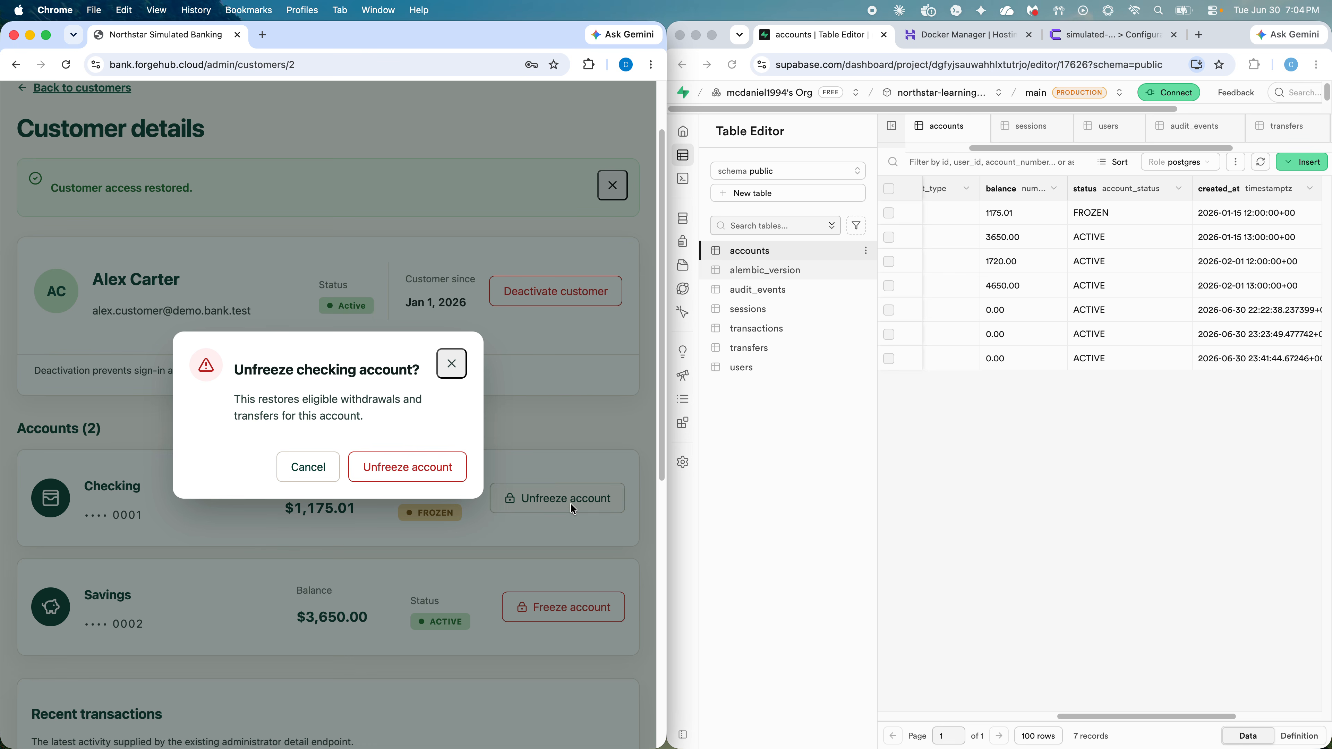
{"action": "left_click", "coordinate": [428, 464]}
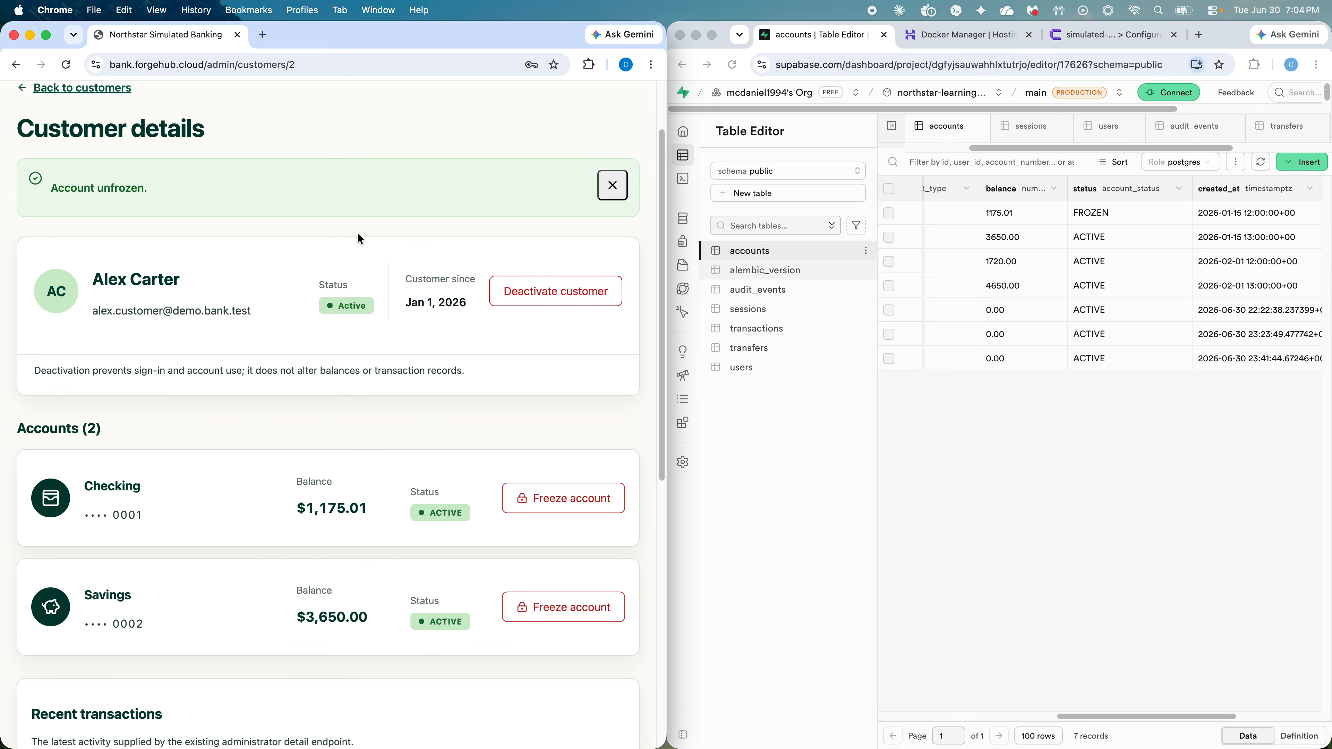
Step: Reload Supabase and check account 1's status is ACTIVE again
{"action": "left_click", "coordinate": [927, 351]}
{"action": "left_click", "coordinate": [733, 65]}
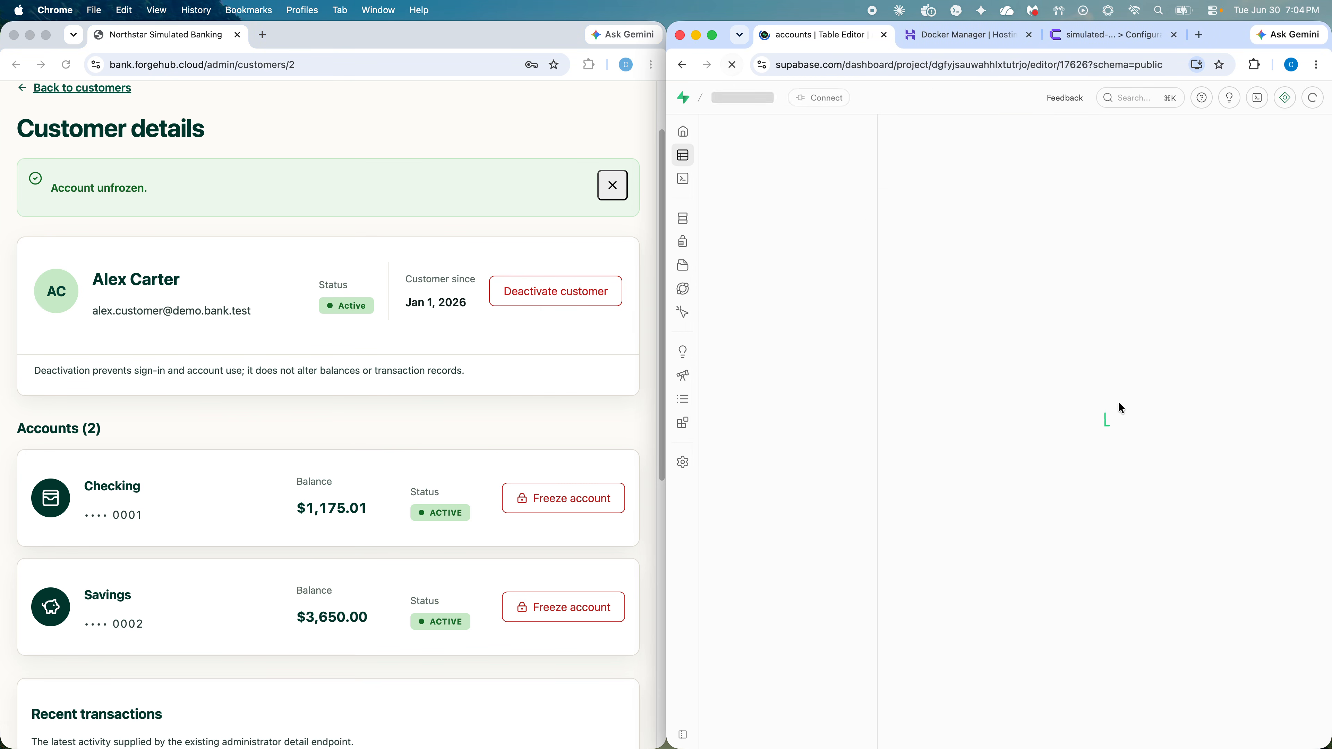
{"action": "left_click_drag", "start_coordinate": [1051, 715], "coordinate": [1229, 695]}
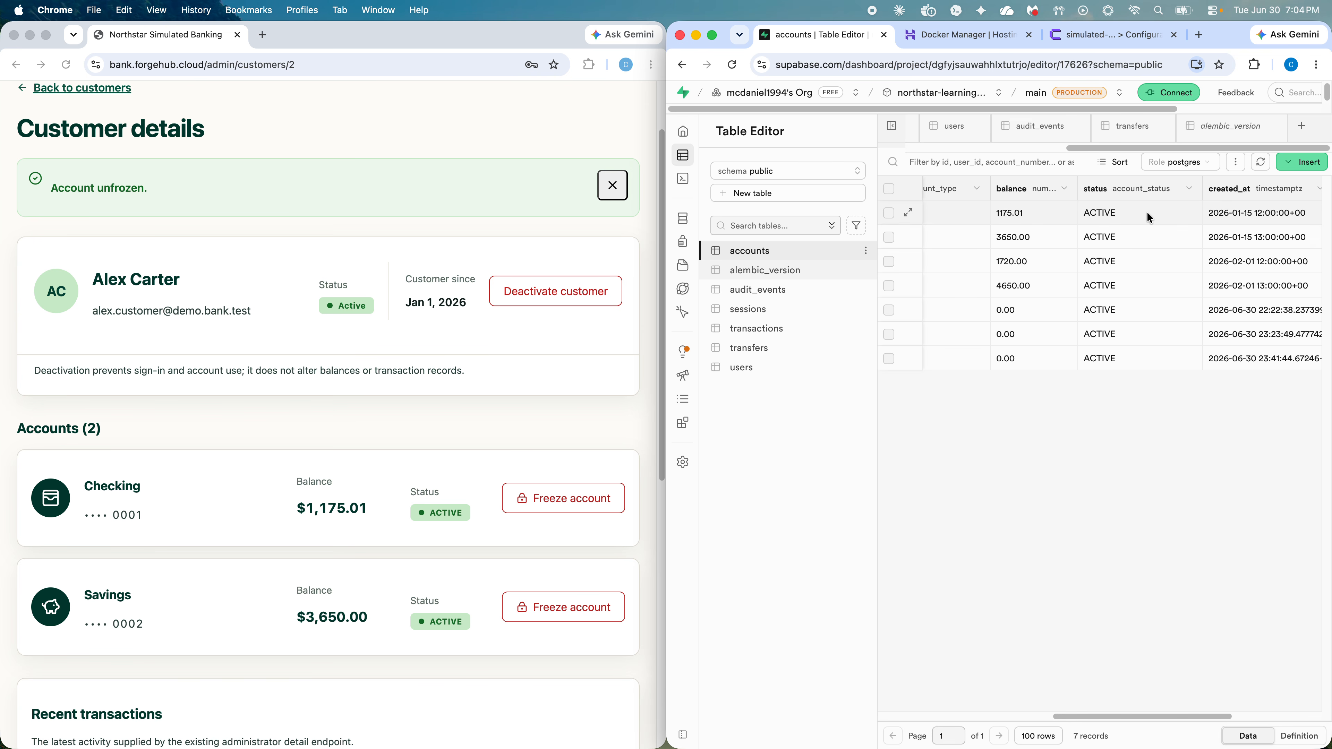
{"action": "left_click", "coordinate": [614, 191]}
Step: Dismiss the Account unfrozen notice and return to the customers list
{"action": "left_click", "coordinate": [614, 194]}
{"action": "scroll", "coordinate": [503, 339], "scroll_direction": "up", "scroll_amount": 3}
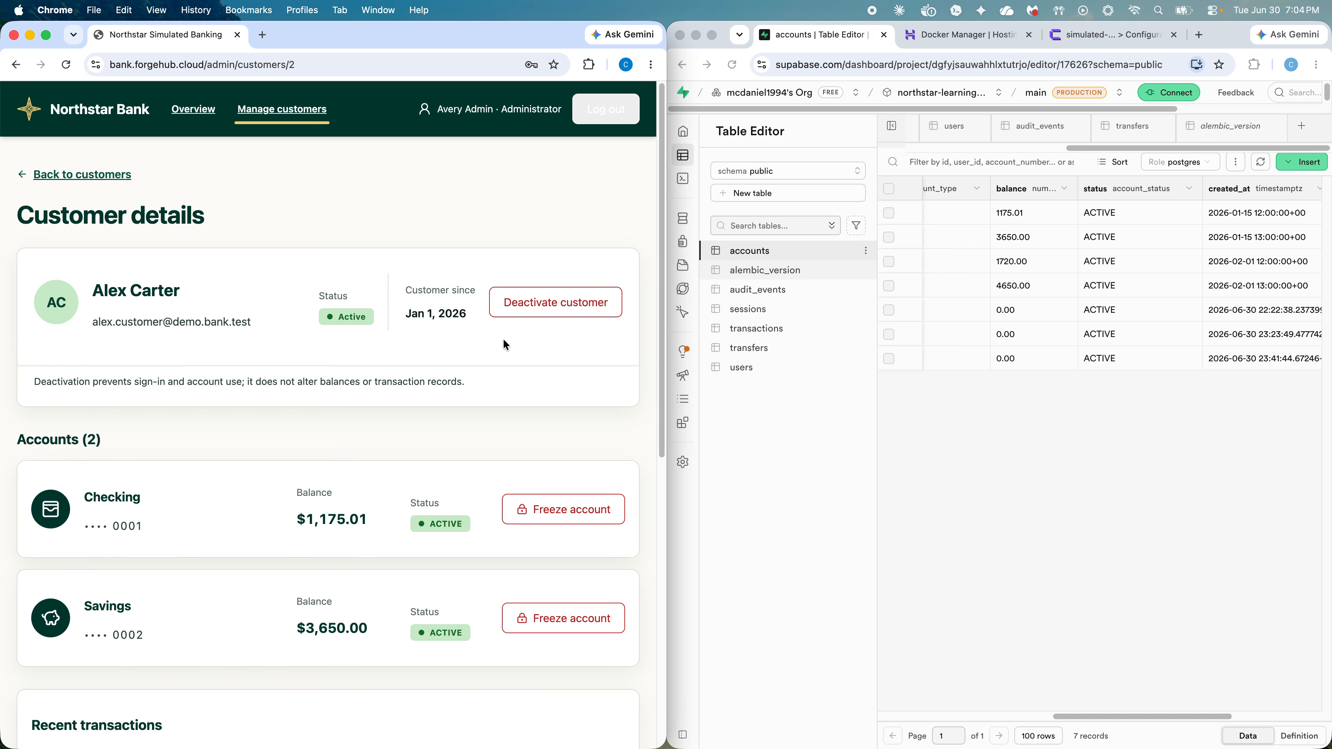
{"action": "left_click", "coordinate": [63, 171]}
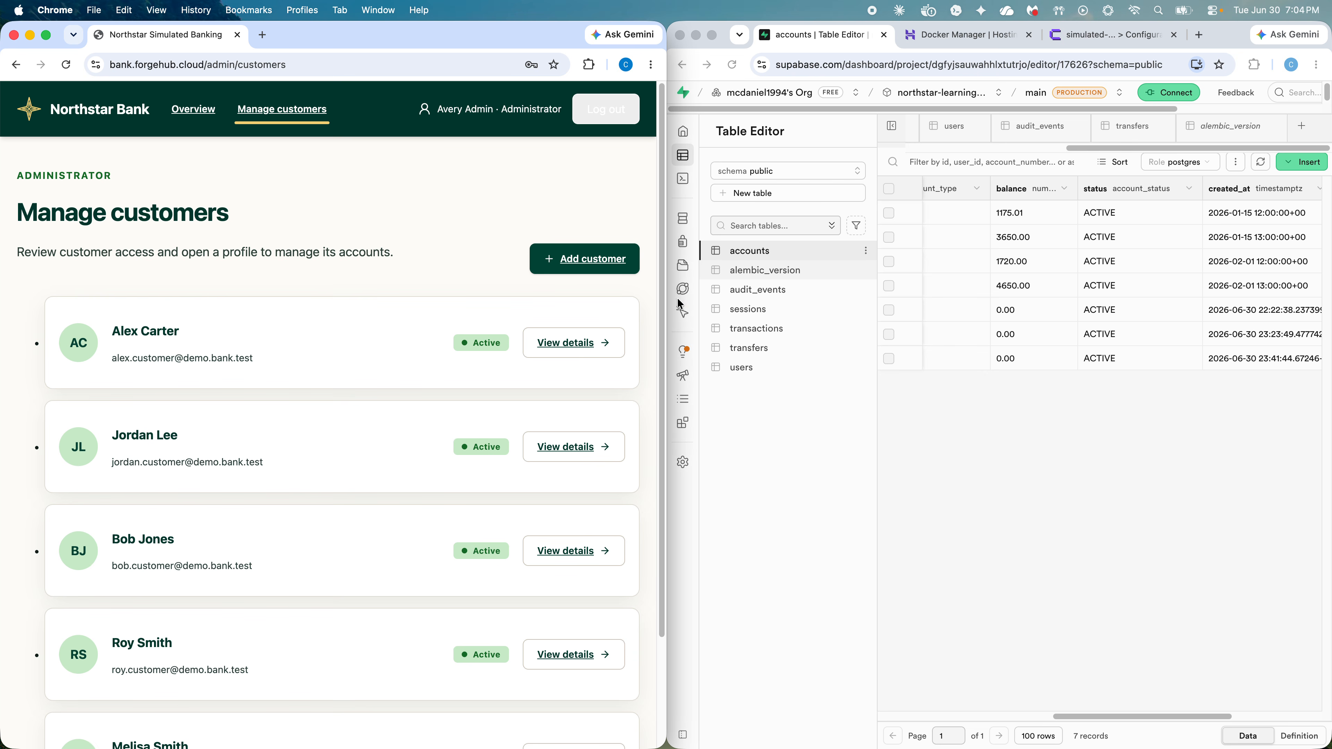
Step: Copy an existing customer's email address and open the Add customer form
{"action": "left_click", "coordinate": [579, 262]}
{"action": "left_click", "coordinate": [274, 369]}
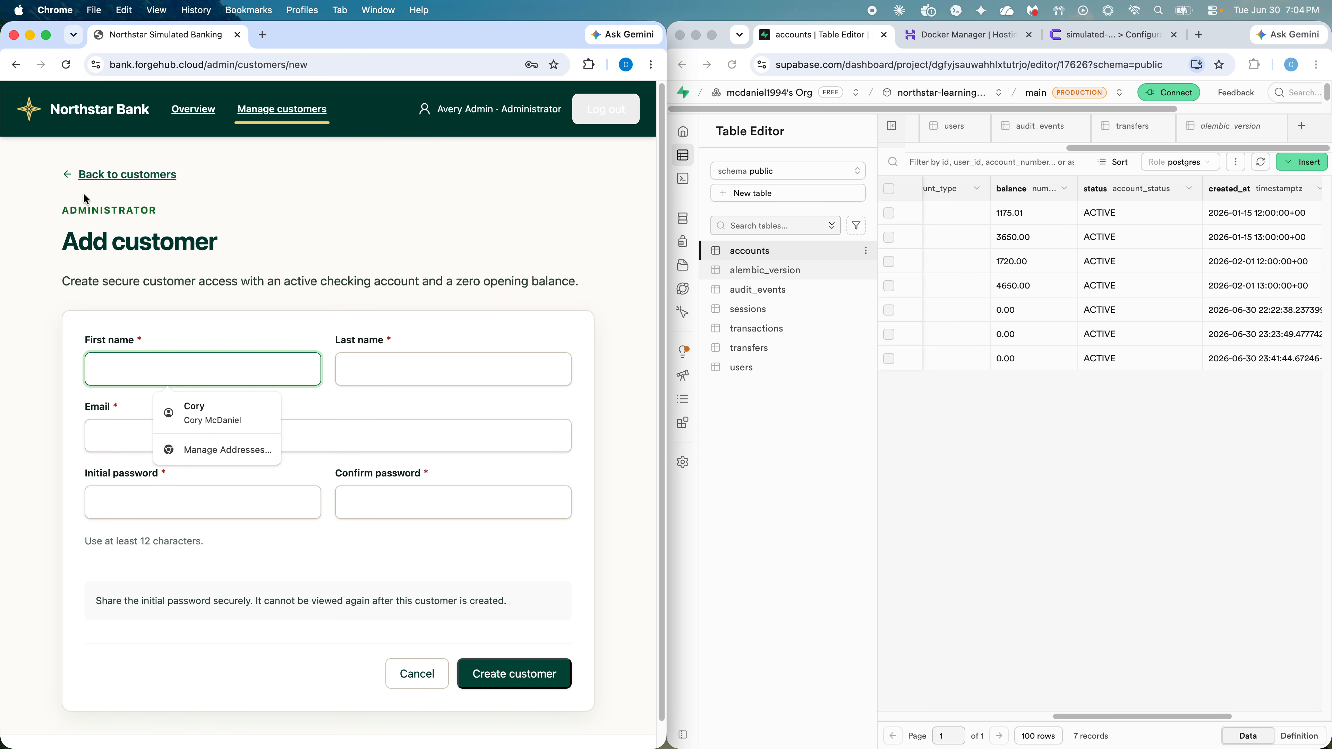
{"action": "left_click", "coordinate": [129, 175]}
{"action": "left_click_drag", "start_coordinate": [262, 463], "coordinate": [115, 464]}
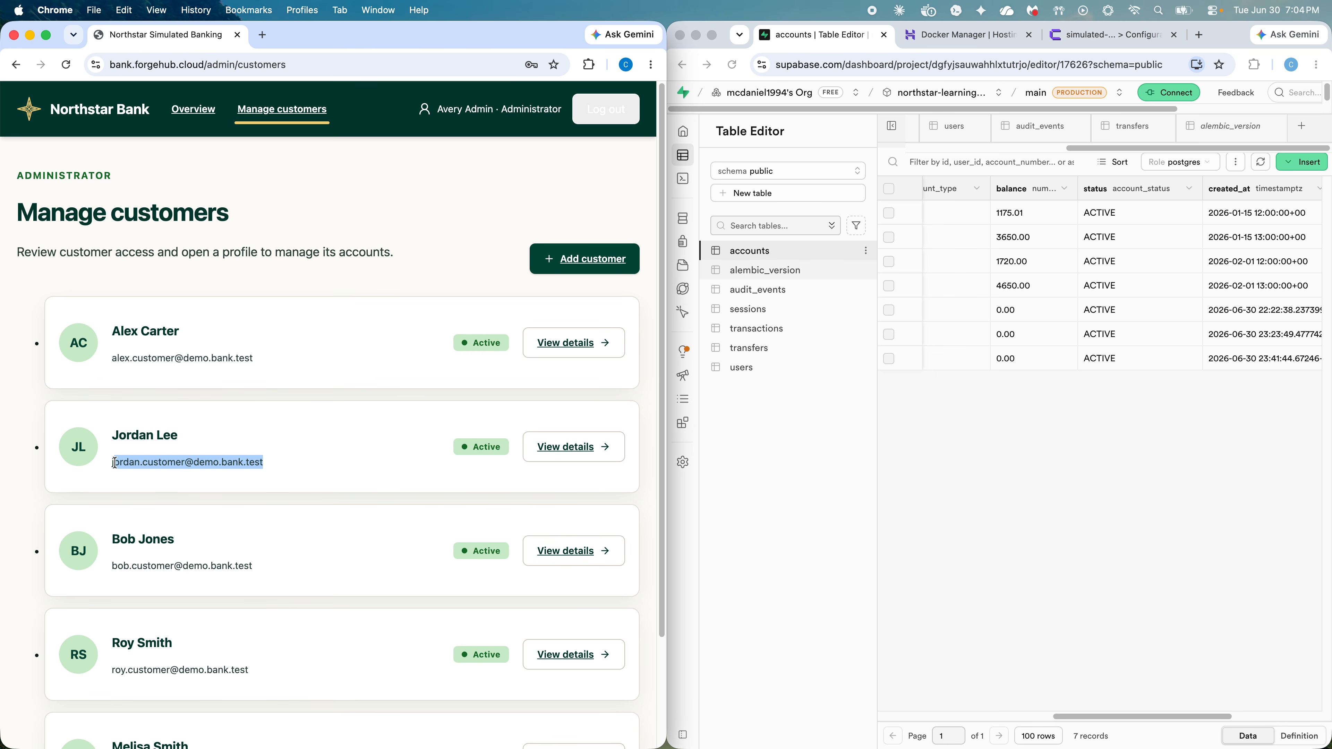
{"action": "left_click", "coordinate": [603, 258]}
Step: Enter the new customer's first and last name
{"action": "left_click", "coordinate": [274, 369]}
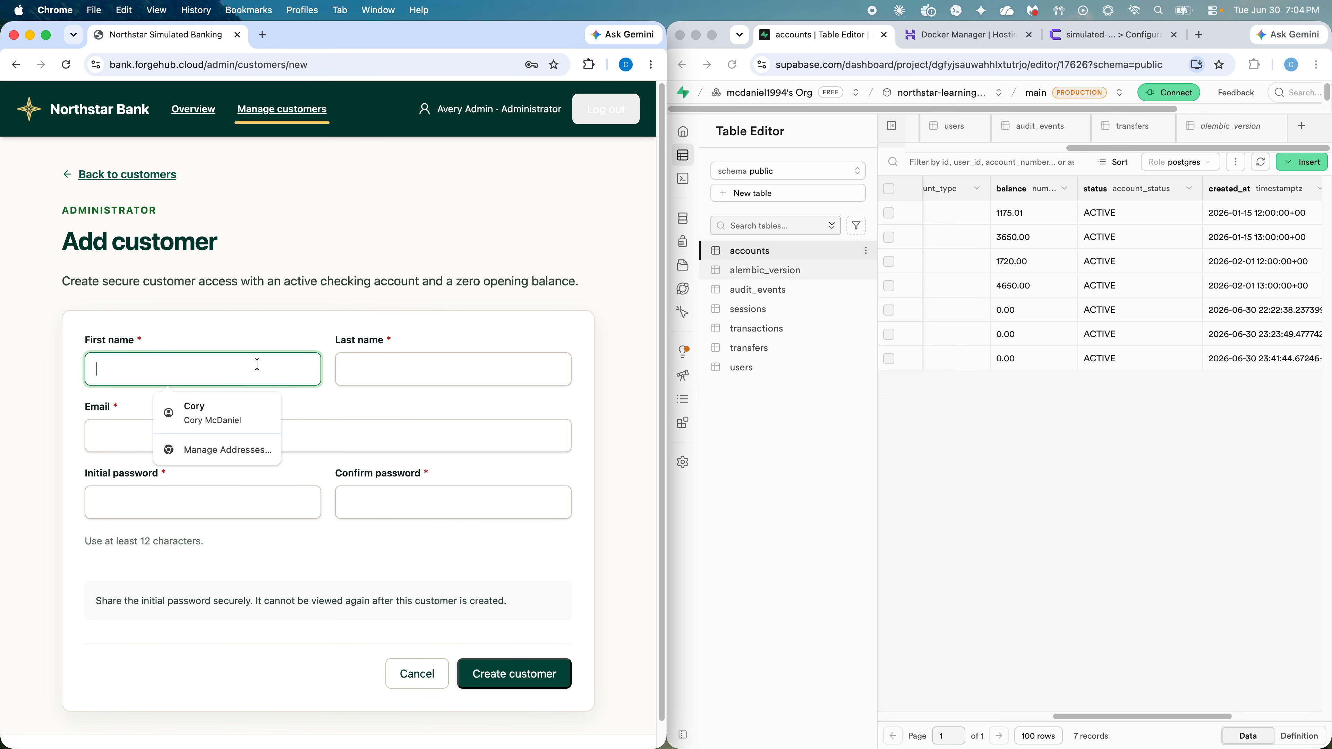
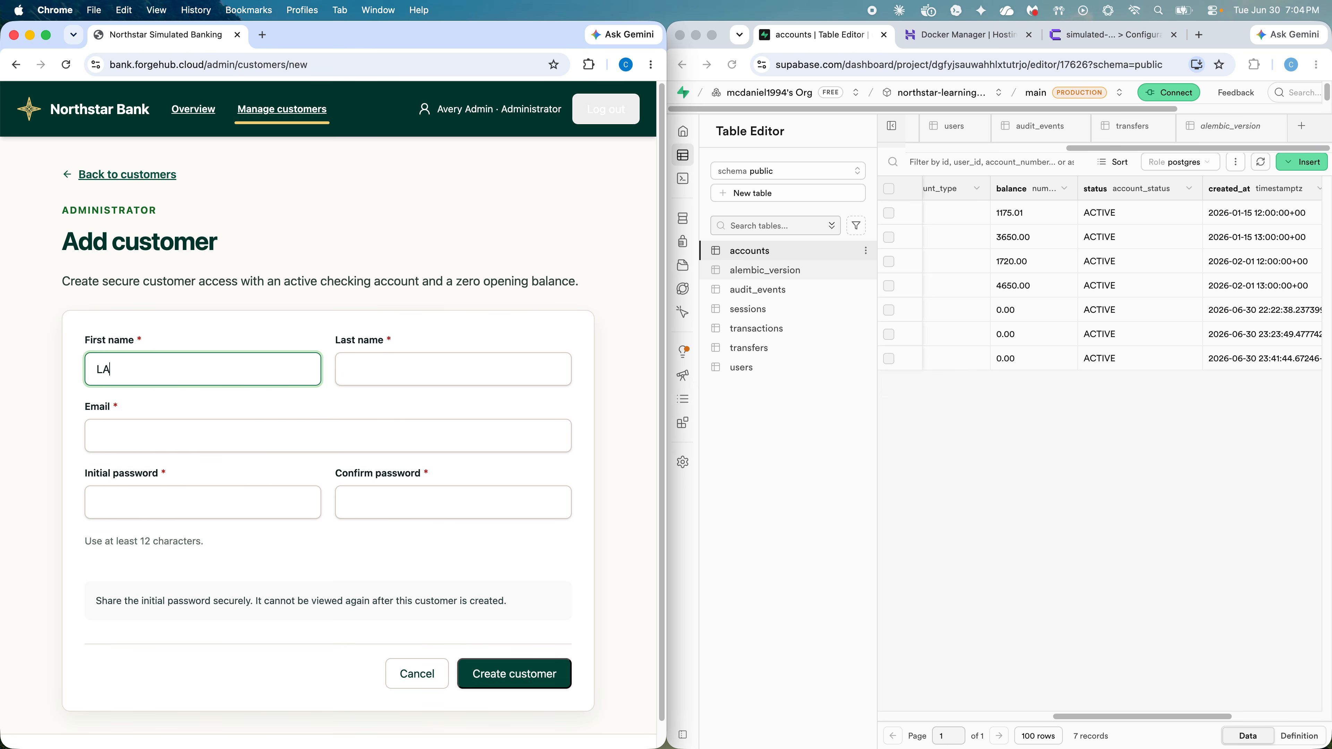
{"action": "left_click", "coordinate": [344, 364]}
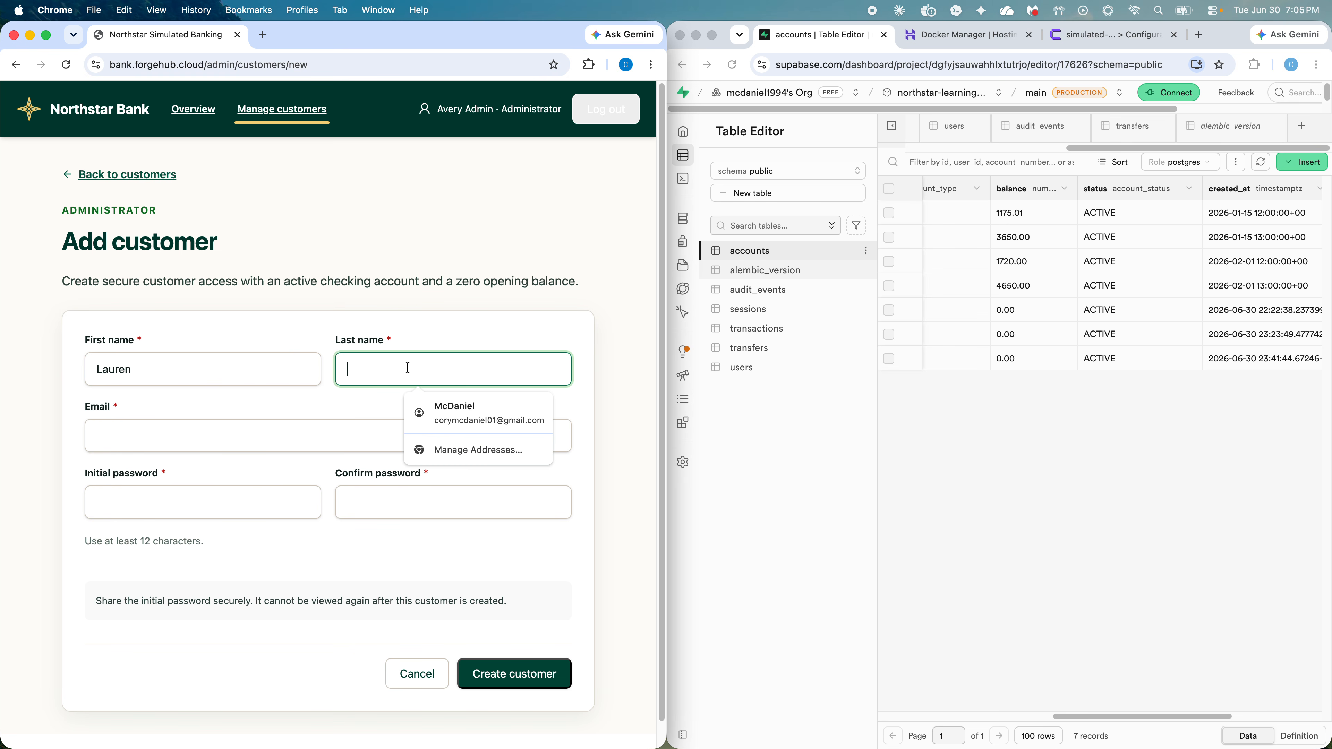
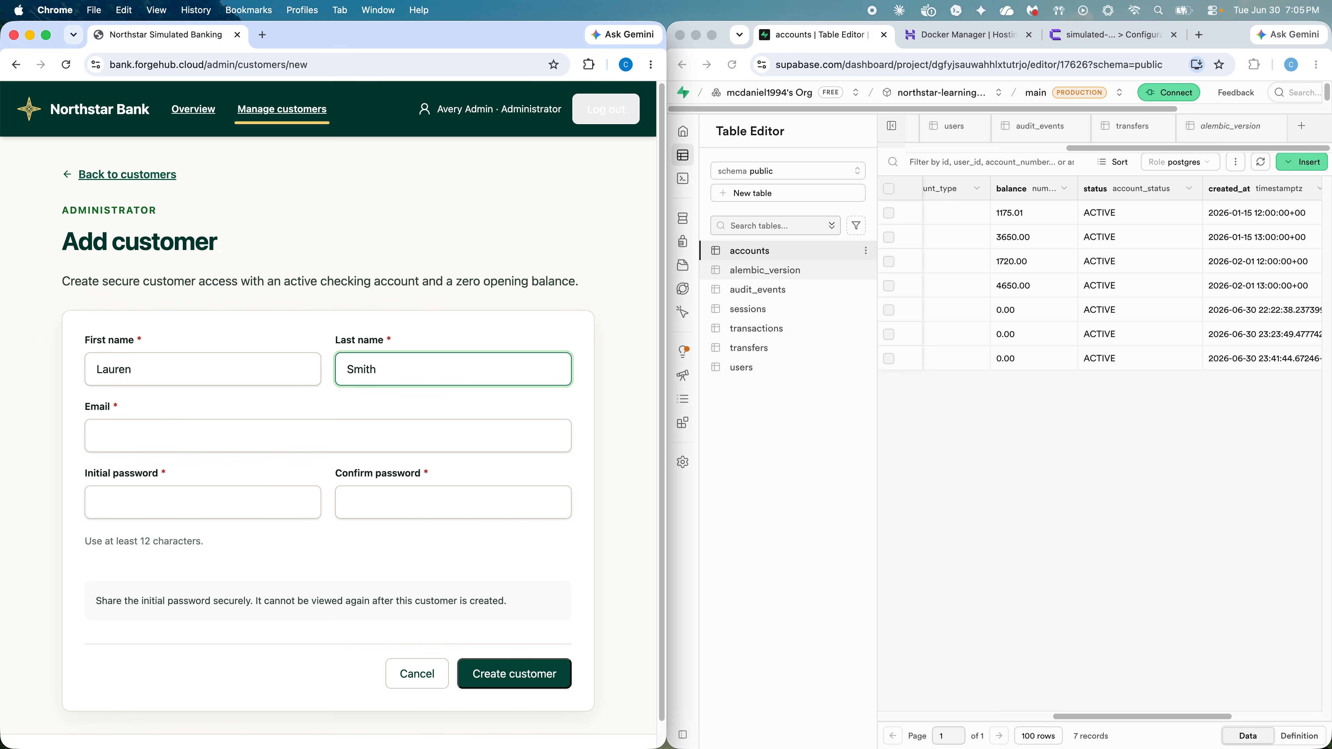
Step: Fill in the email by pasting an existing customer's address and replacing its name part
{"action": "key", "text": "Tab"}
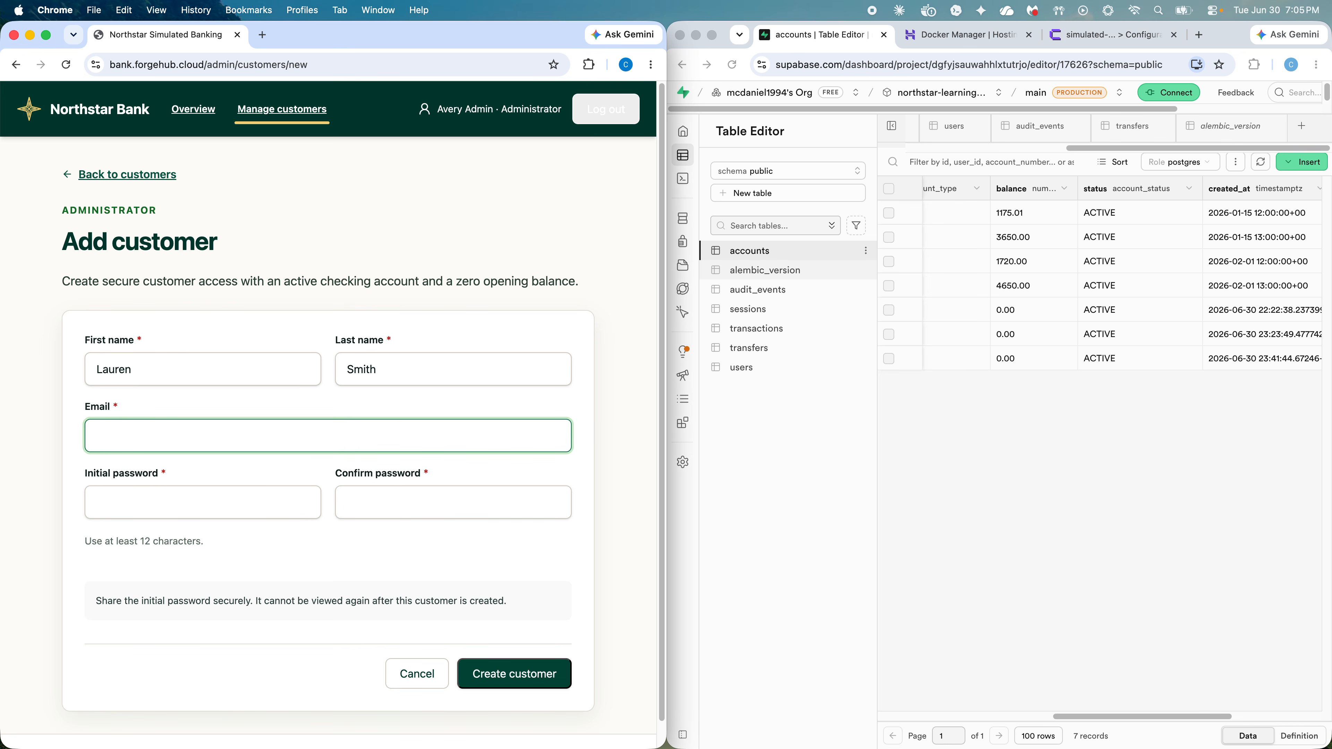
{"action": "key", "text": "super+v"}
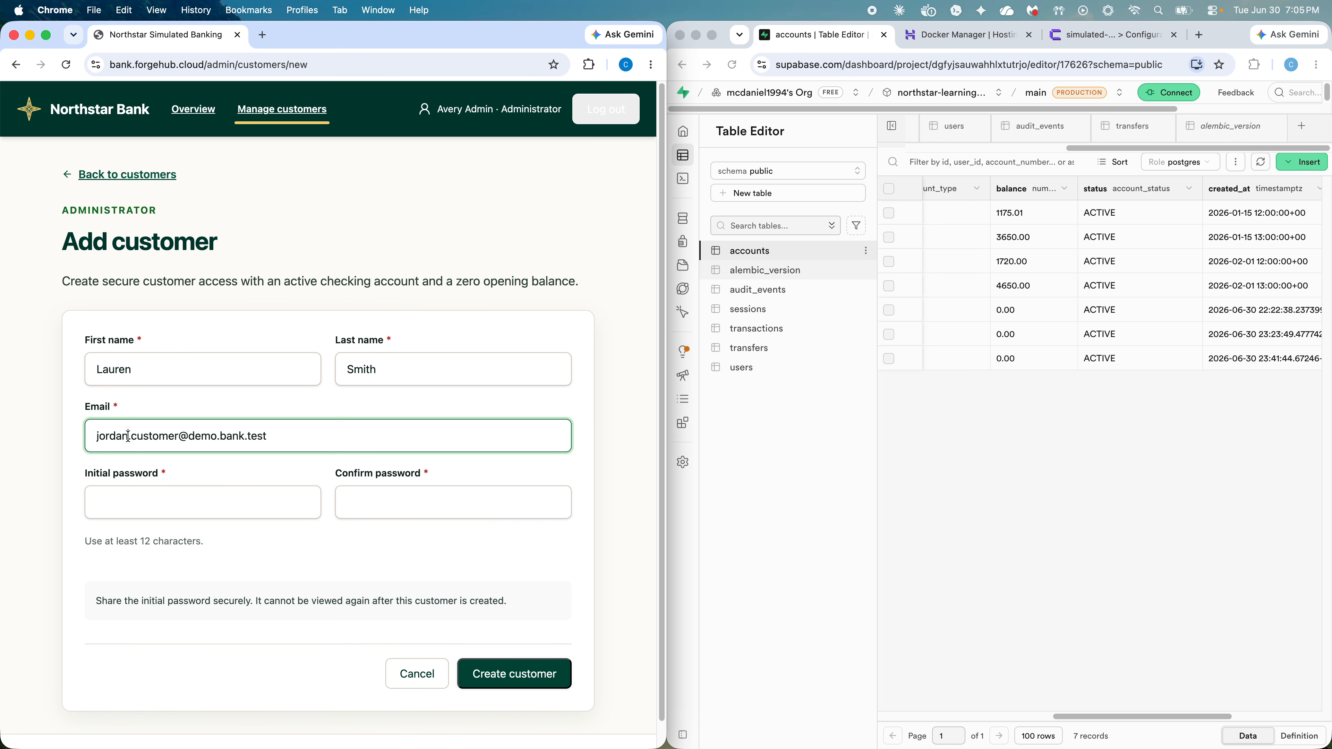
{"action": "left_click_drag", "start_coordinate": [128, 435], "coordinate": [100, 436]}
{"action": "key", "text": "BackSpace"}
{"action": "key", "text": "BackSpace"}
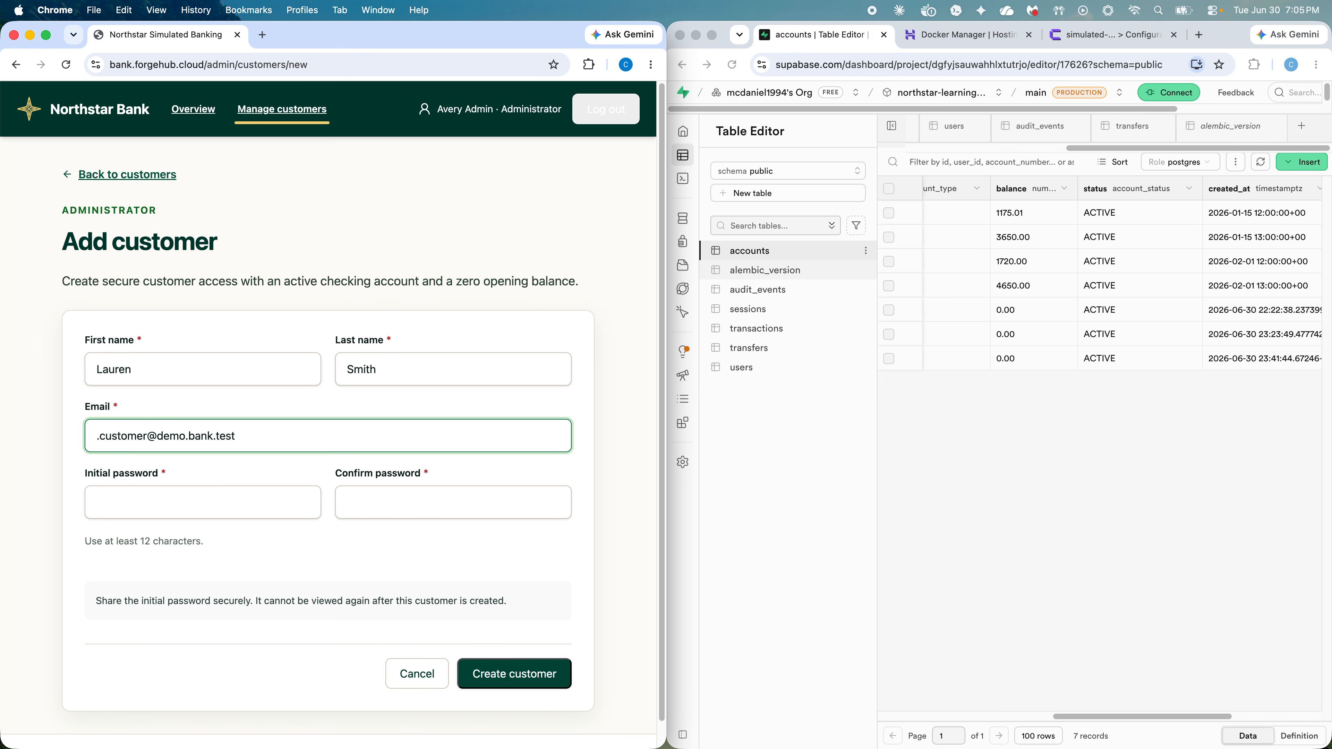
{"action": "type", "text": "laure"}
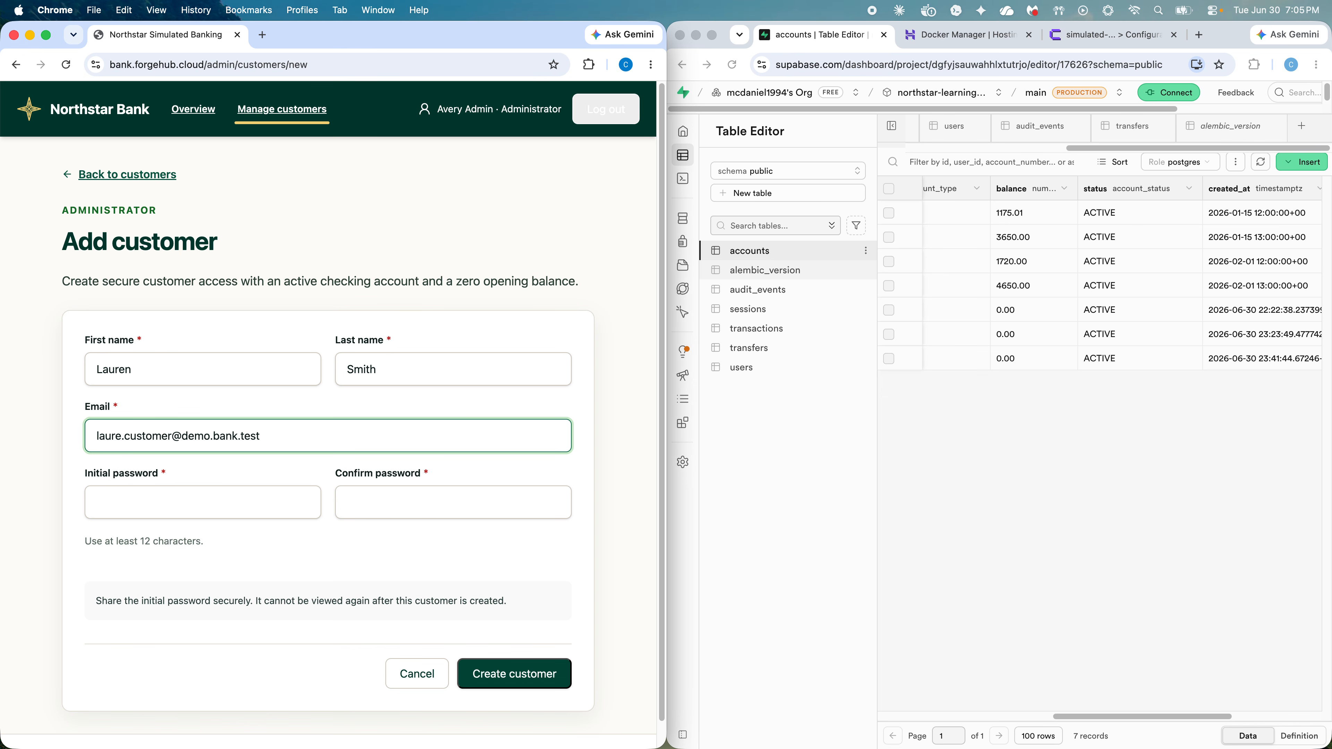
{"action": "type", "text": "n"}
Step: Enter the initial password in both password fields and create the customer
{"action": "left_click", "coordinate": [160, 498]}
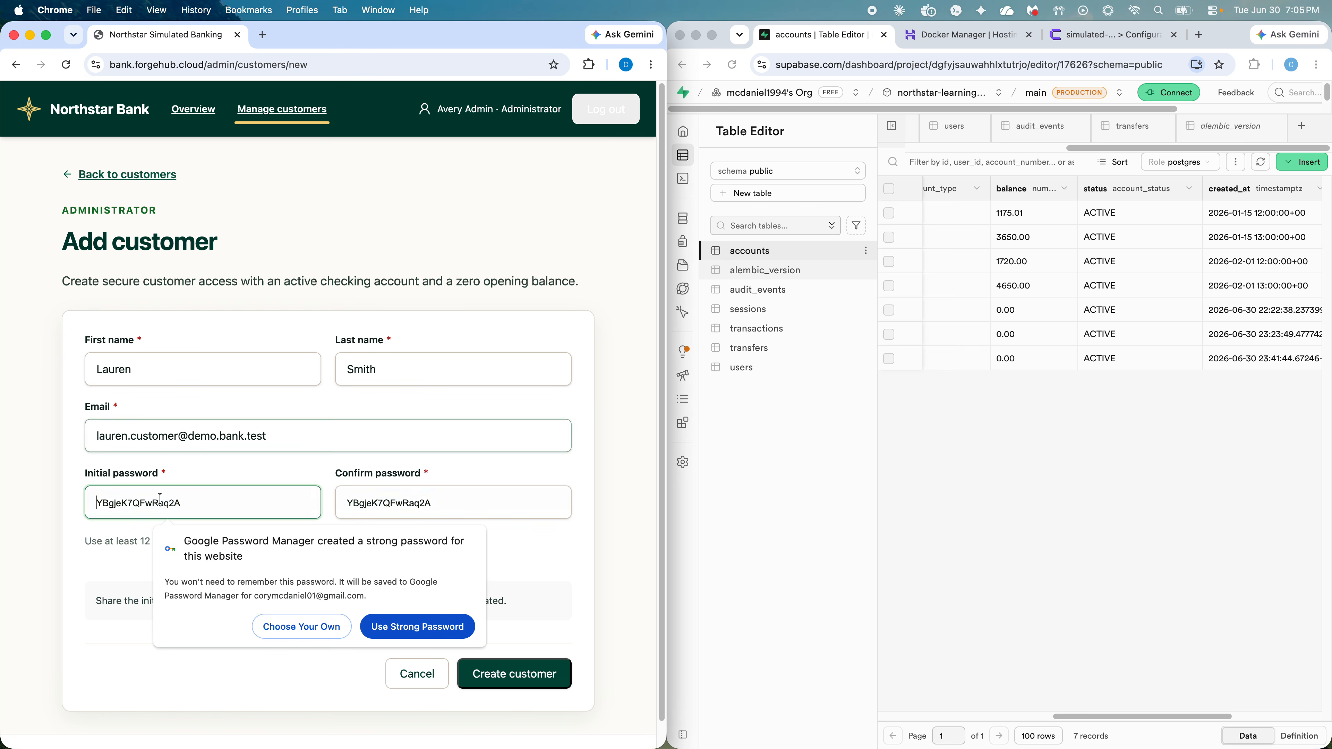
{"action": "type", "text": "•••"}
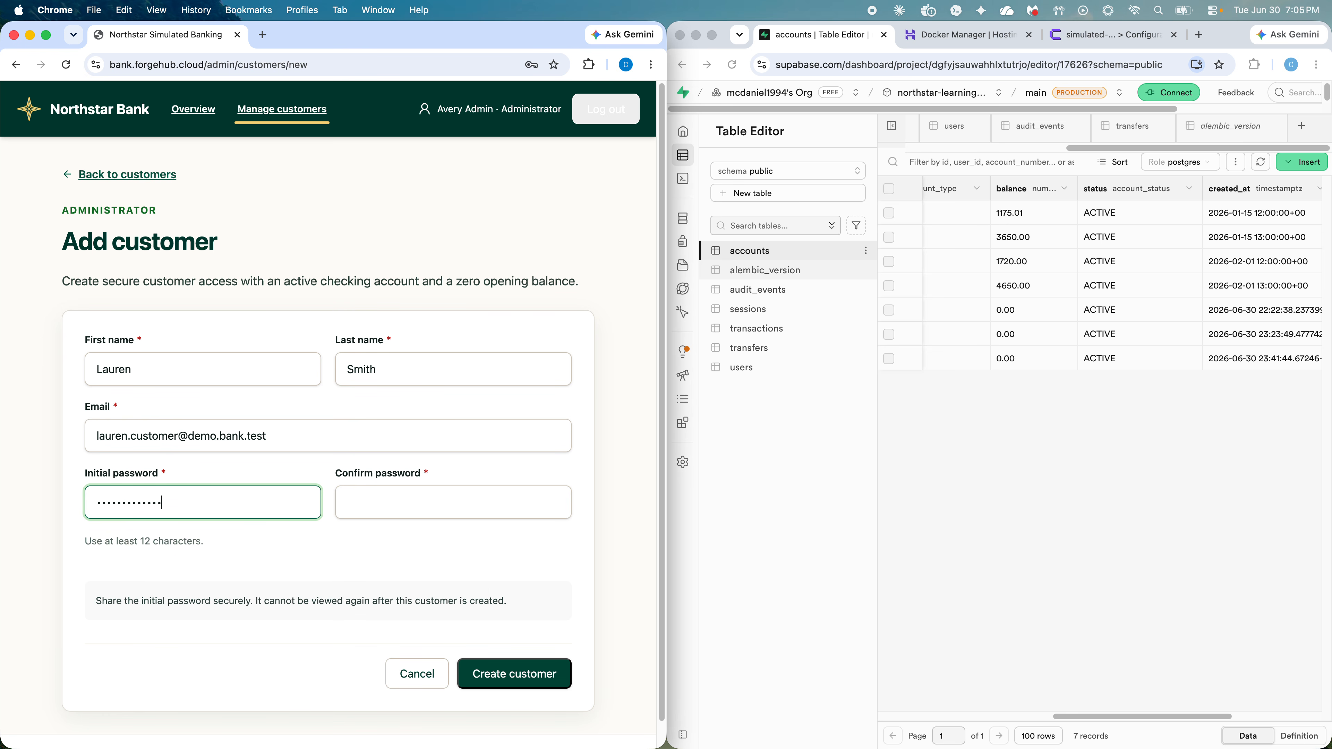
{"action": "left_click", "coordinate": [338, 504]}
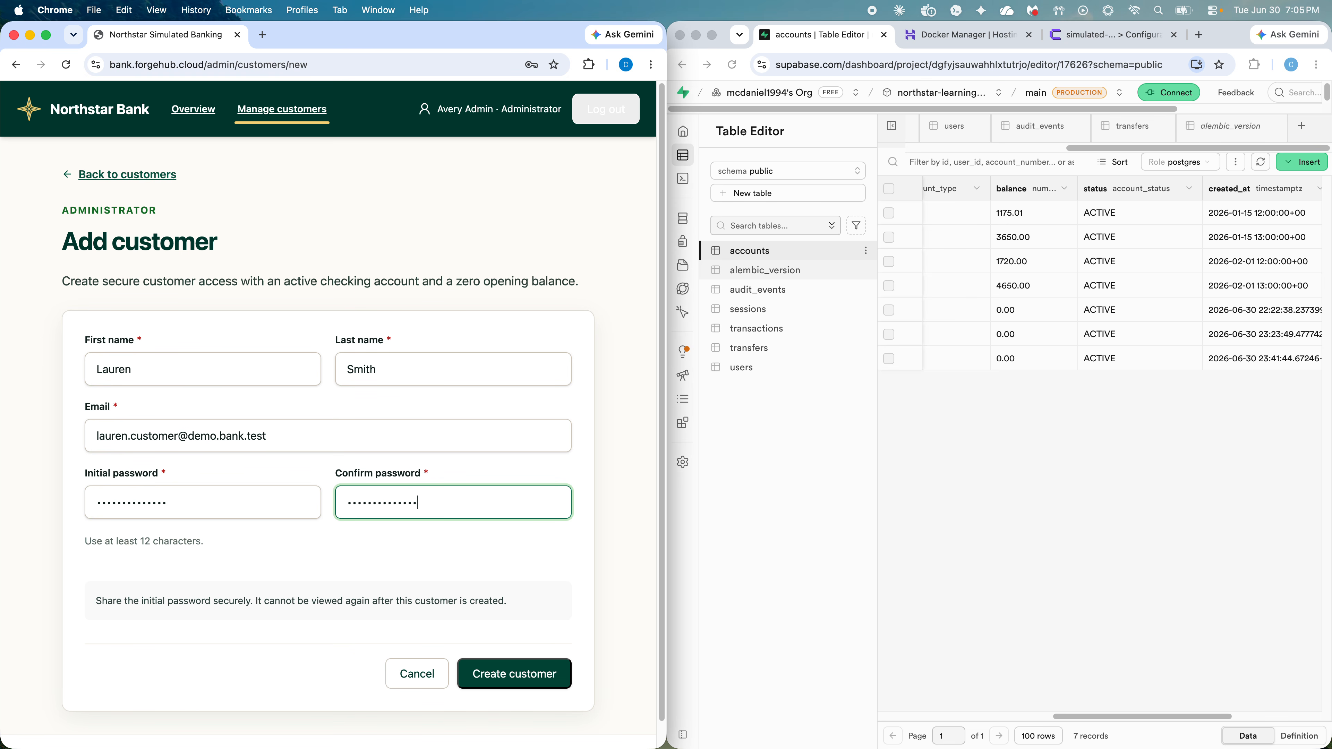
{"action": "left_click", "coordinate": [528, 680]}
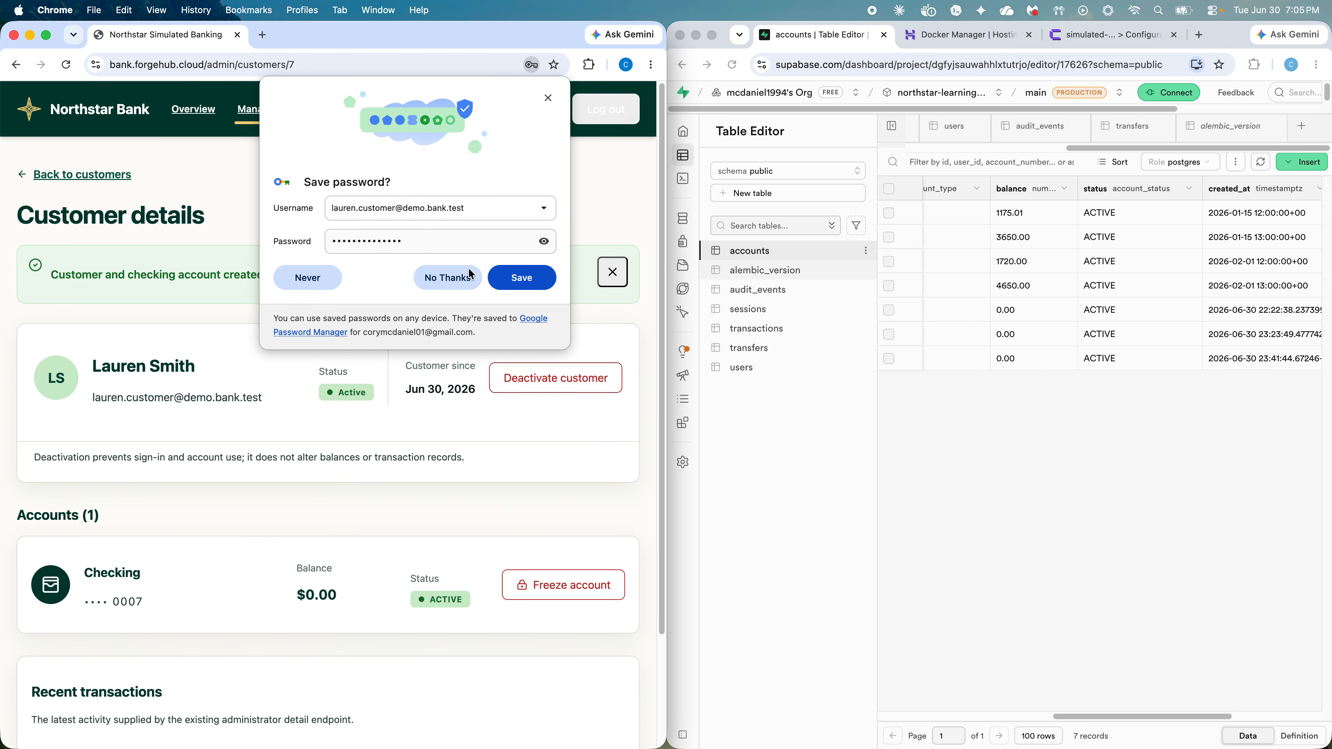
Step: Decline Chrome's password save, then refresh Supabase's users table to find the new user
{"action": "left_click", "coordinate": [471, 276]}
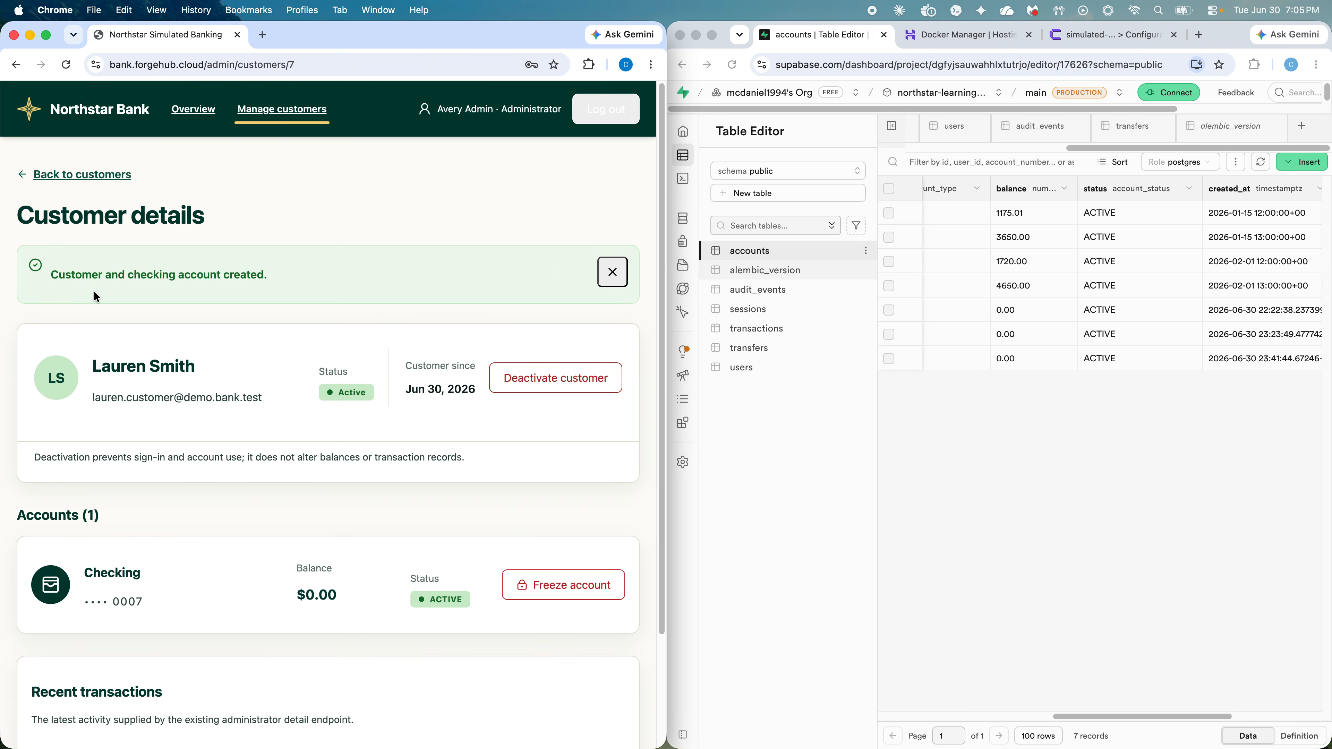
{"action": "left_click", "coordinate": [759, 249]}
{"action": "left_click", "coordinate": [745, 373]}
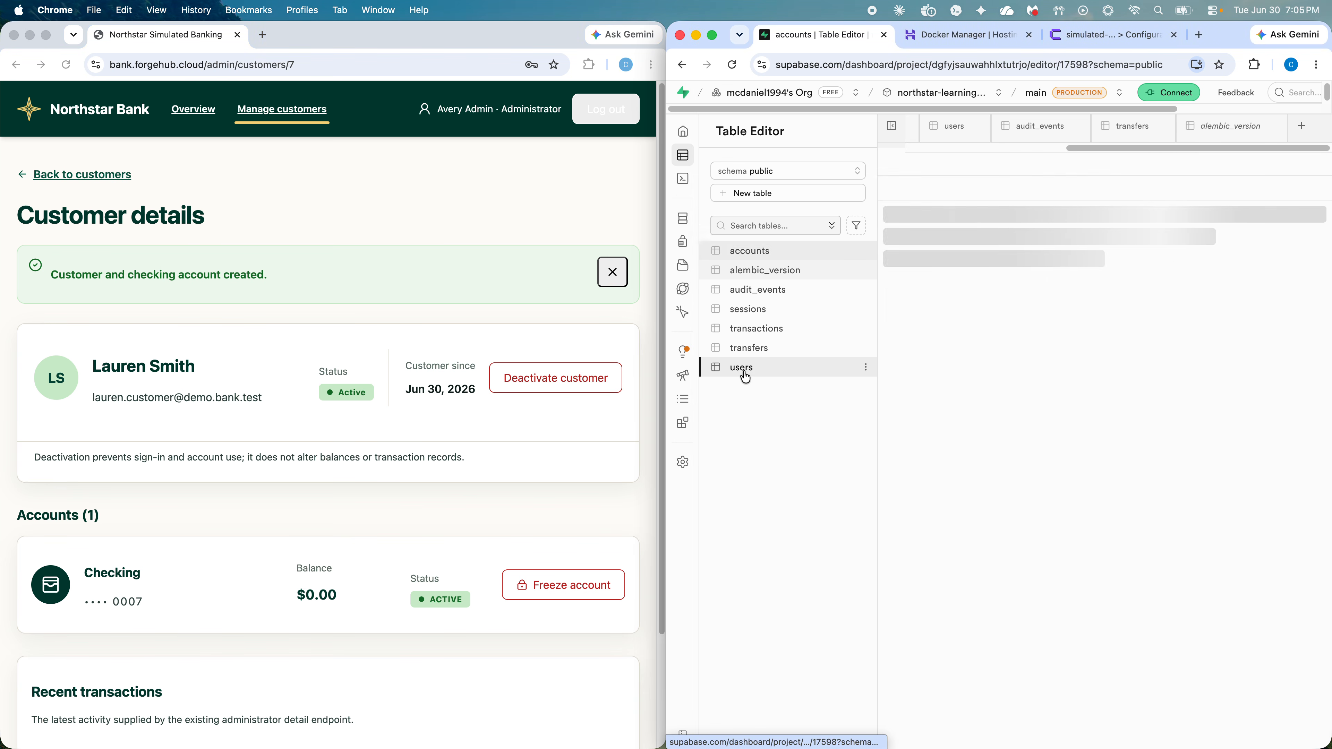
{"action": "left_click", "coordinate": [733, 64]}
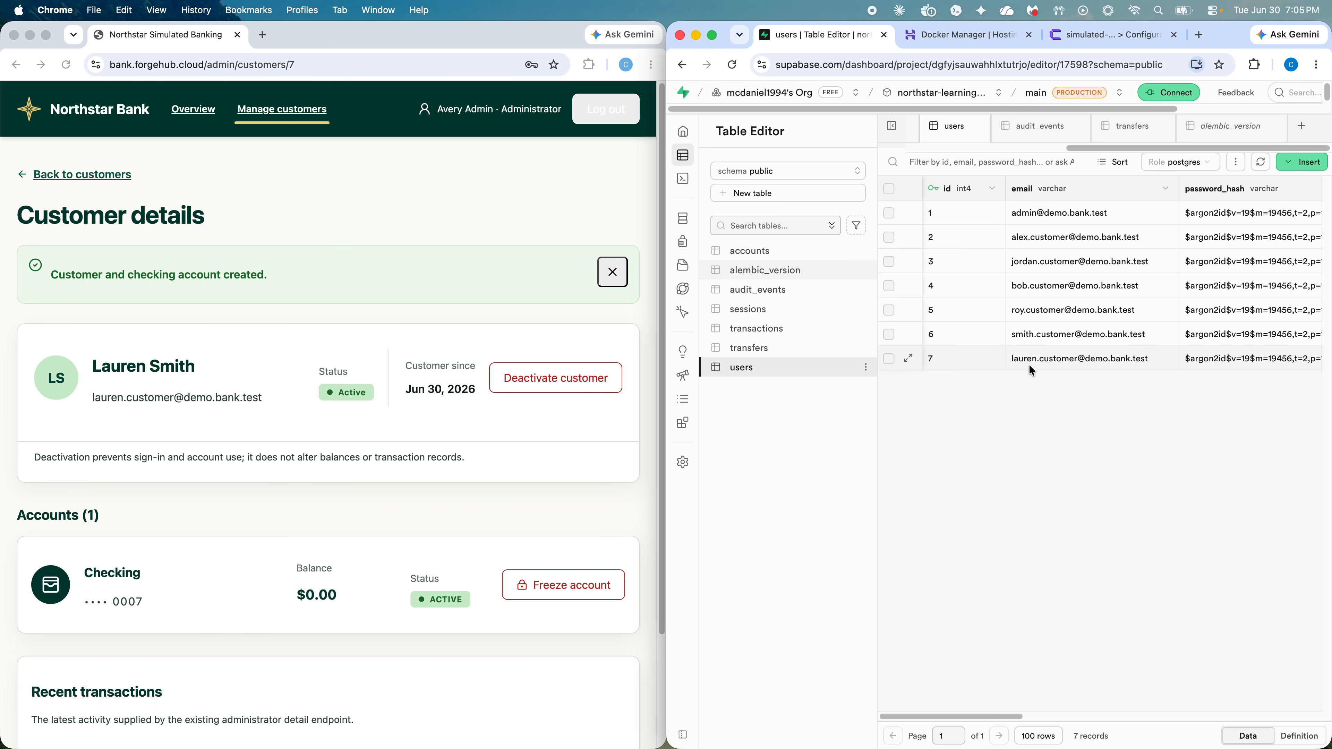
Step: Compare the accounts and users tables, previewing the user linked to account row 8
{"action": "left_click", "coordinate": [761, 252]}
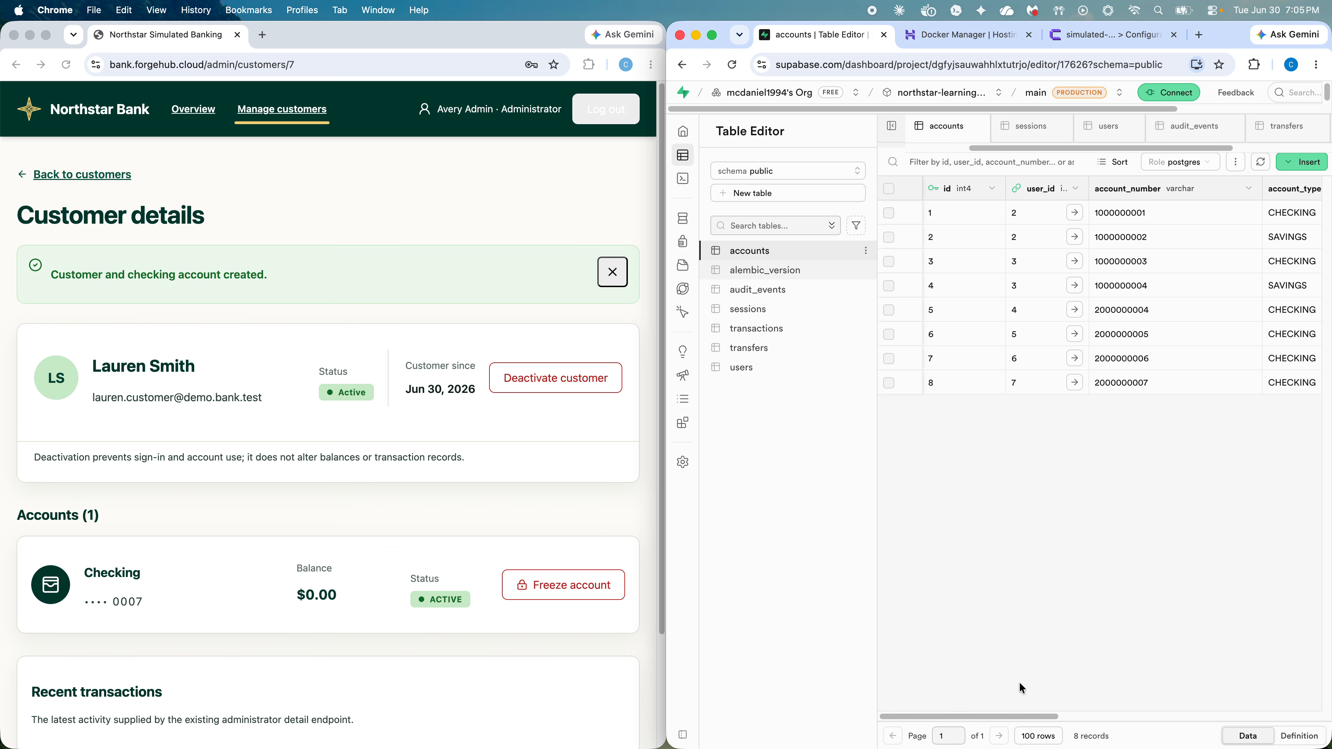
{"action": "left_click", "coordinate": [749, 374]}
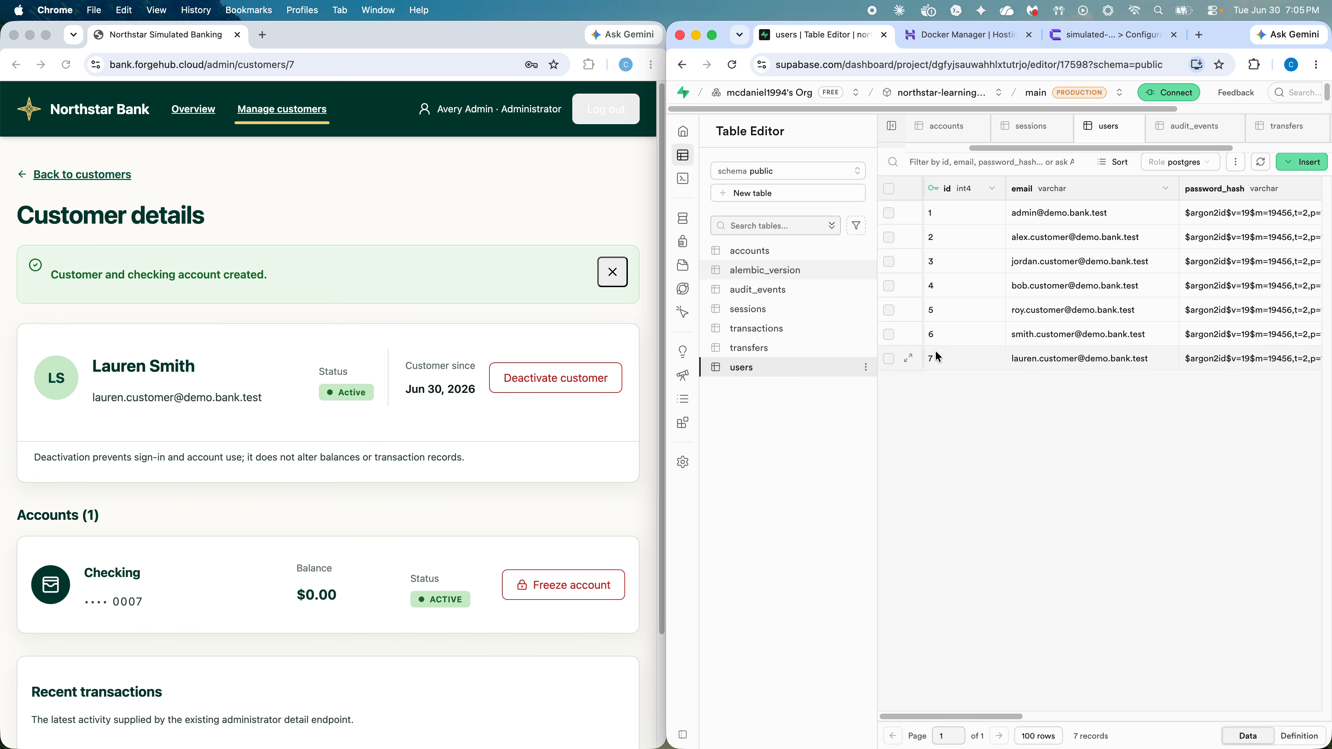
{"action": "left_click", "coordinate": [758, 252]}
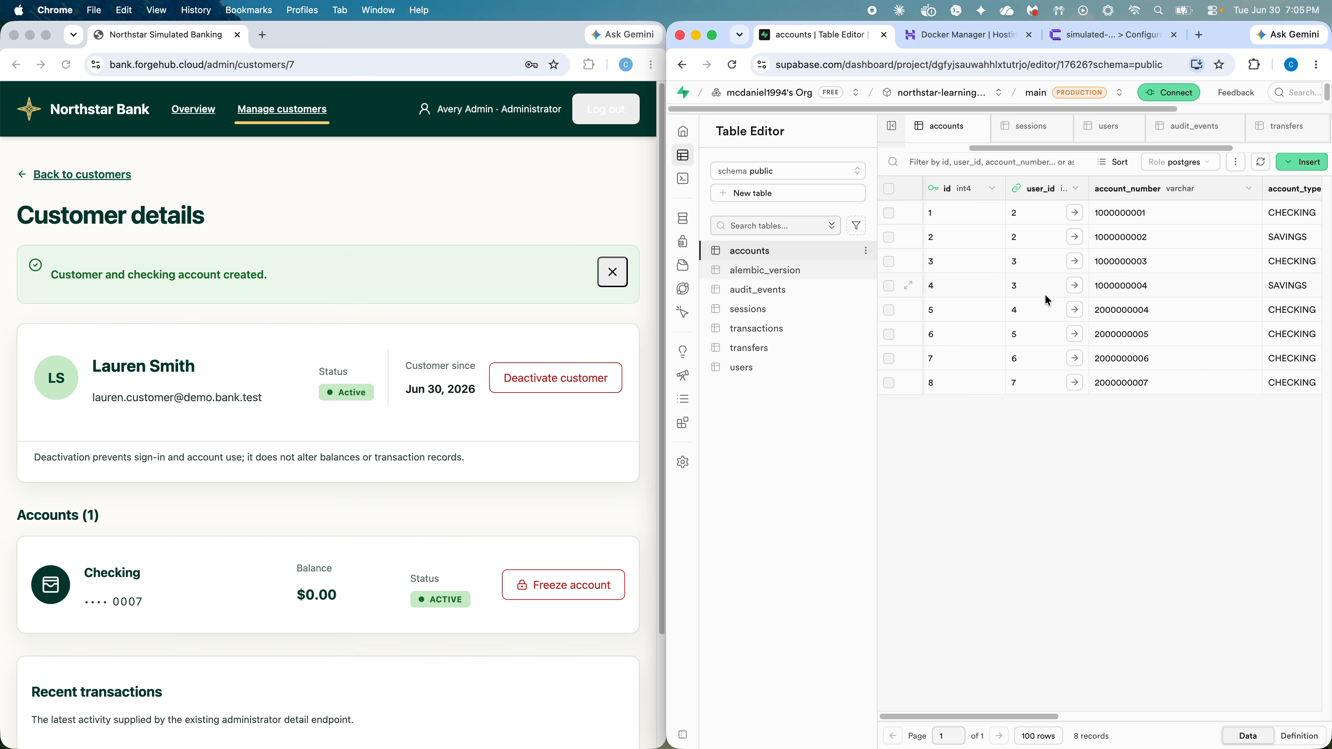
{"action": "left_click", "coordinate": [1076, 389]}
{"action": "left_click", "coordinate": [1128, 431]}
{"action": "scroll", "coordinate": [131, 496], "scroll_direction": "down", "scroll_amount": 3}
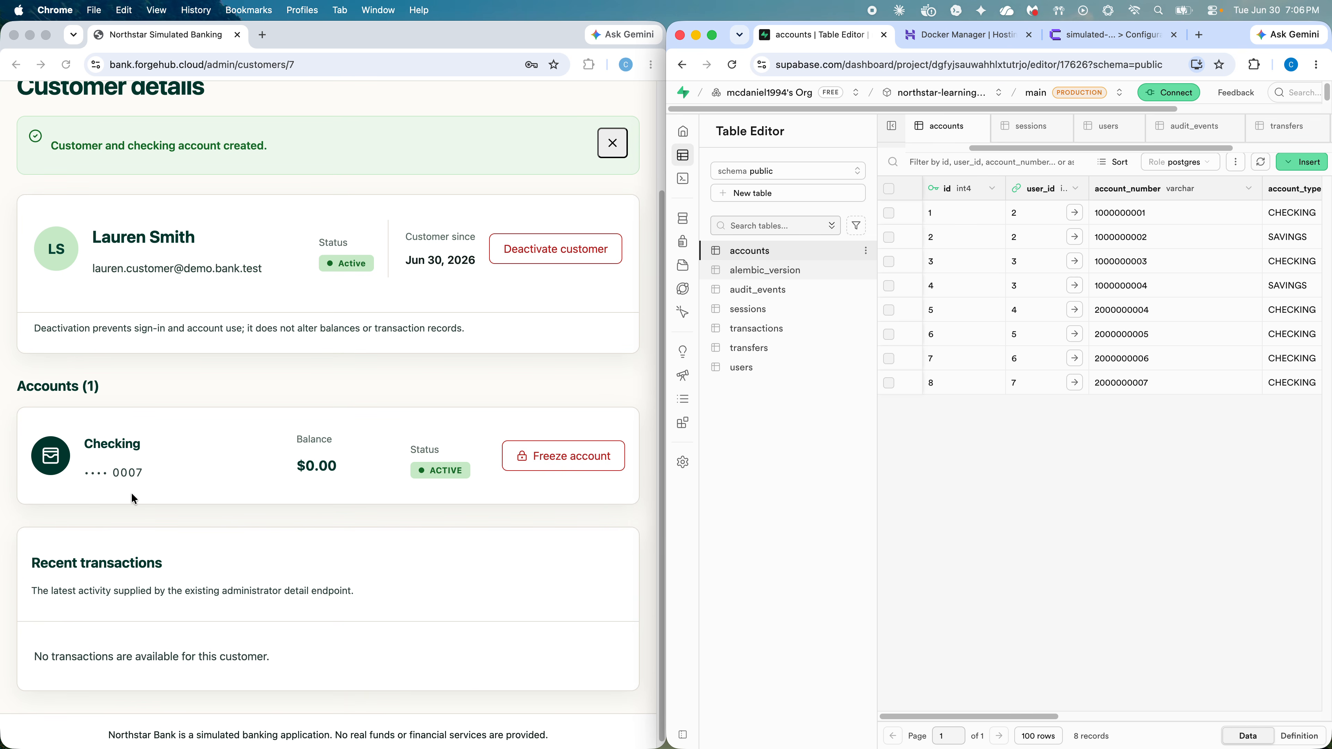
{"action": "scroll", "coordinate": [174, 462], "scroll_direction": "up", "scroll_amount": 3}
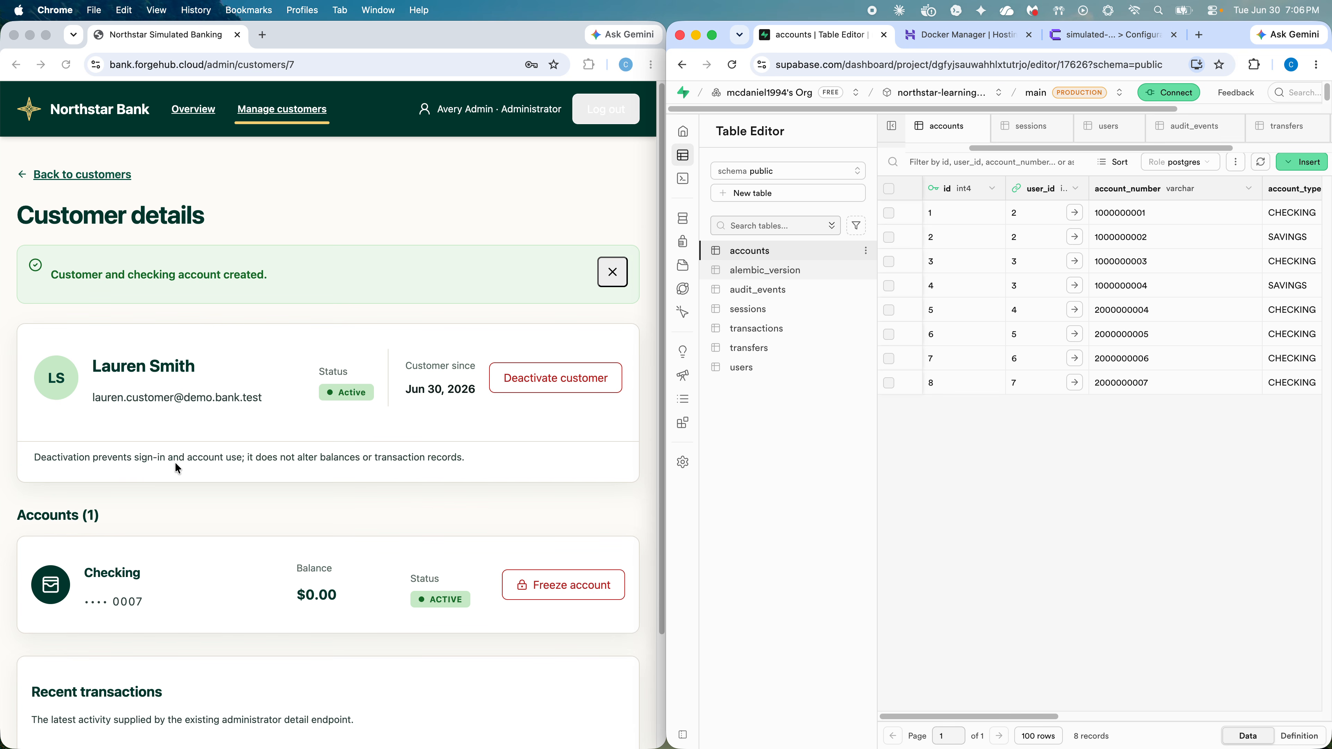
Step: Return to the customer list and copy the newest customer's email address
{"action": "left_click", "coordinate": [62, 176]}
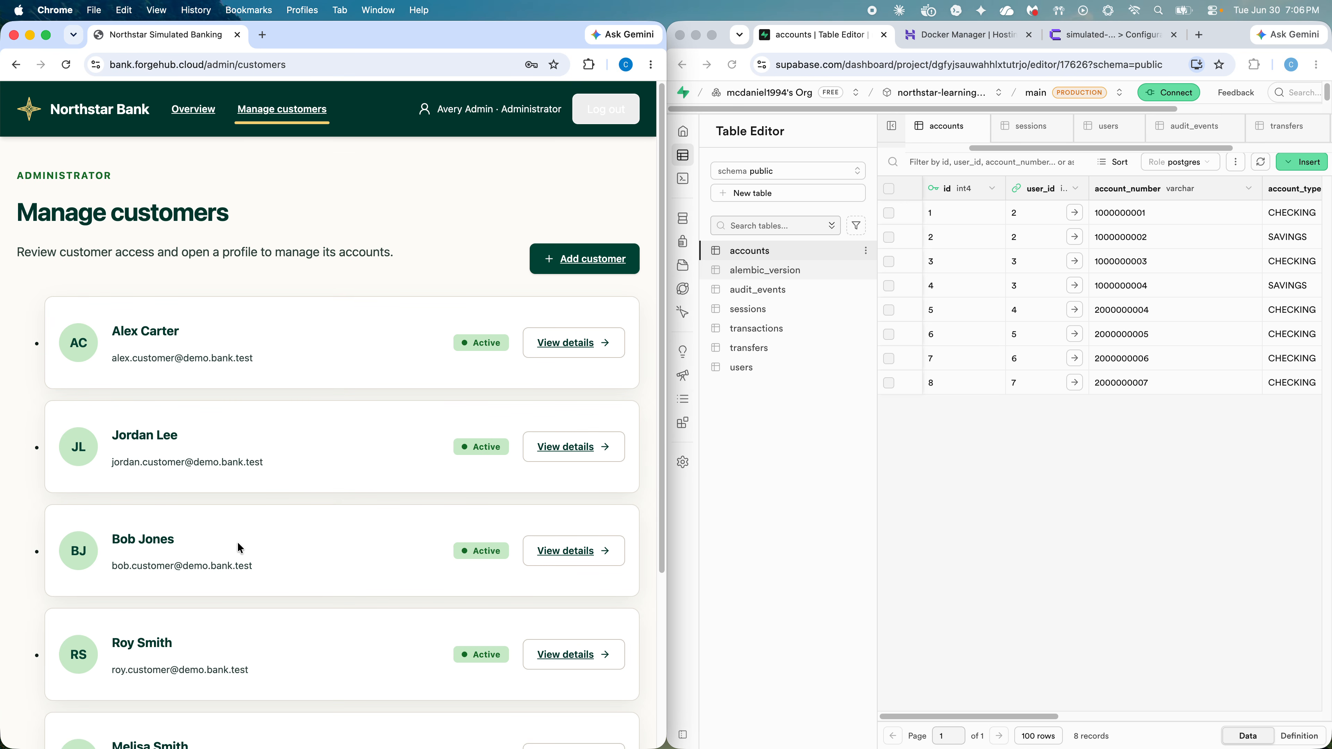
{"action": "scroll", "coordinate": [240, 549], "scroll_direction": "down", "scroll_amount": 5}
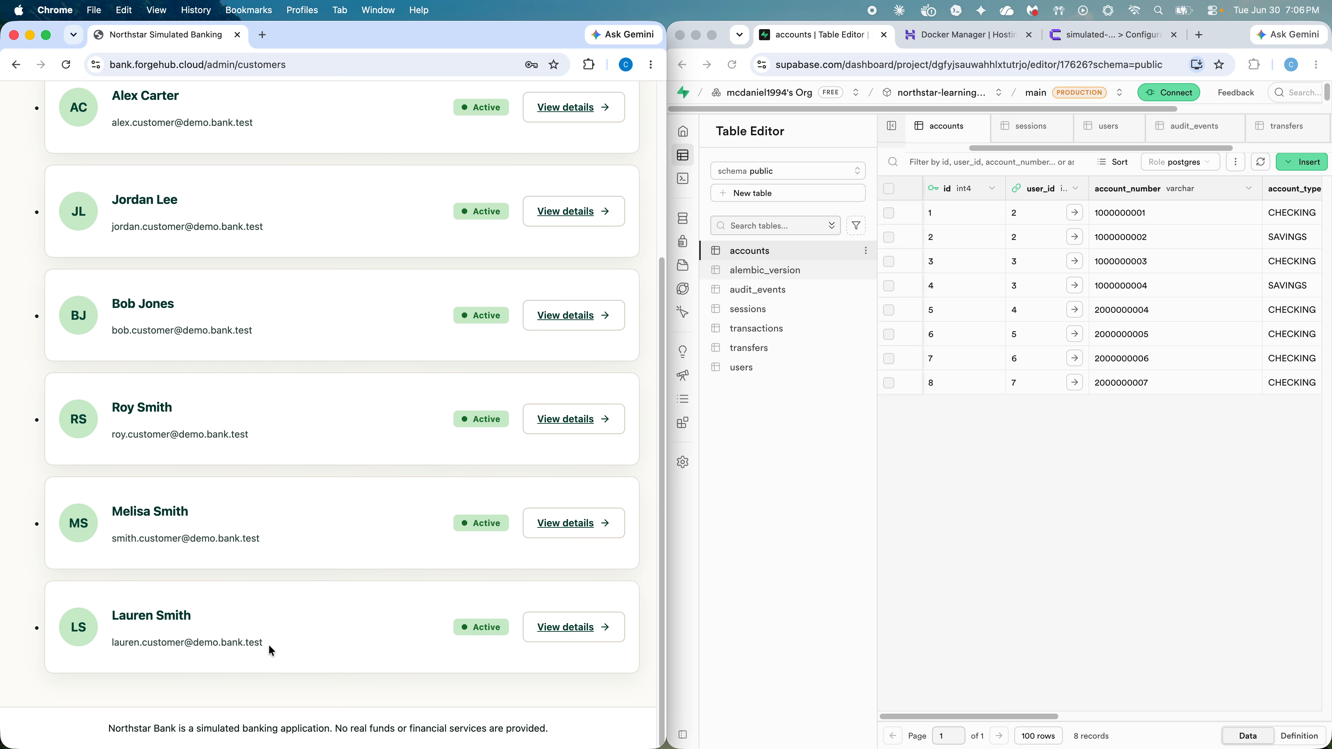
{"action": "left_click_drag", "start_coordinate": [271, 651], "coordinate": [109, 648]}
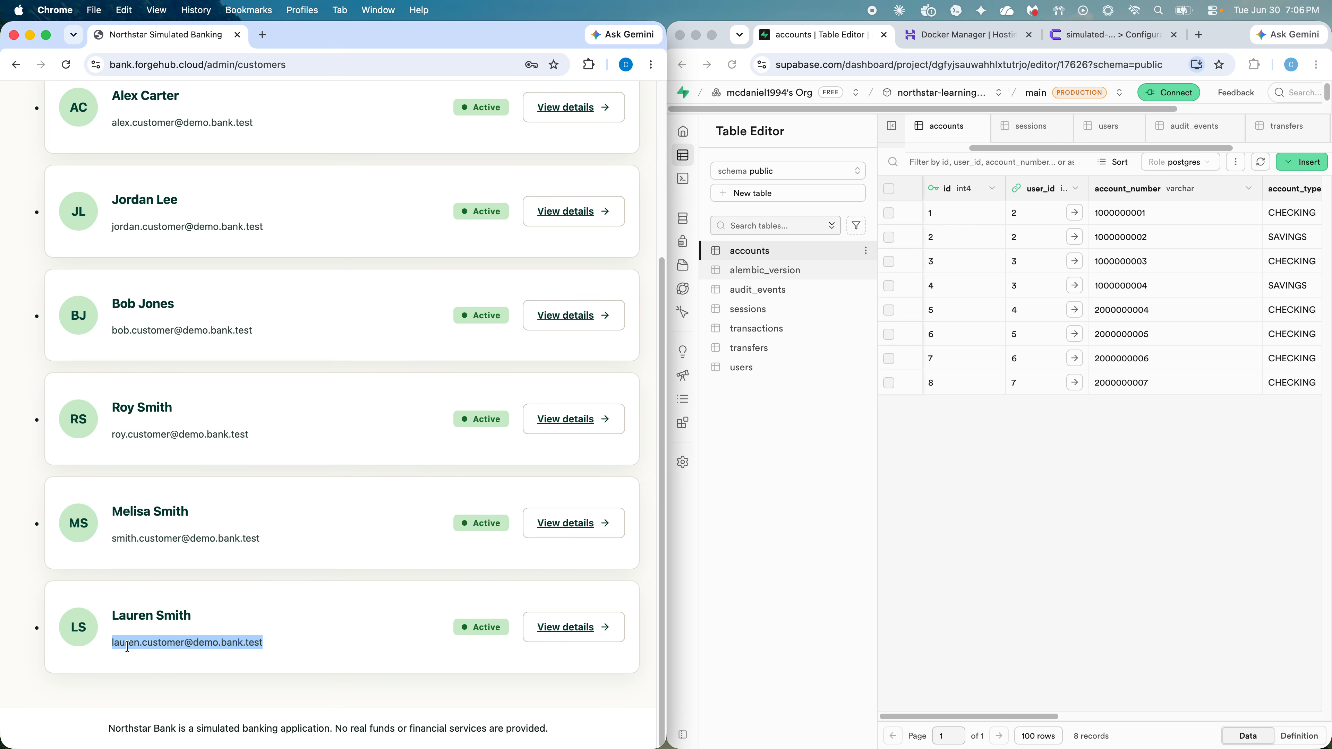
{"action": "key", "text": "super+c"}
Step: Scroll the customer list once more, then log out of the administrator session
{"action": "scroll", "coordinate": [357, 385], "scroll_direction": "up", "scroll_amount": 5}
{"action": "scroll", "coordinate": [451, 268], "scroll_direction": "down", "scroll_amount": 5}
{"action": "scroll", "coordinate": [370, 355], "scroll_direction": "up", "scroll_amount": 5}
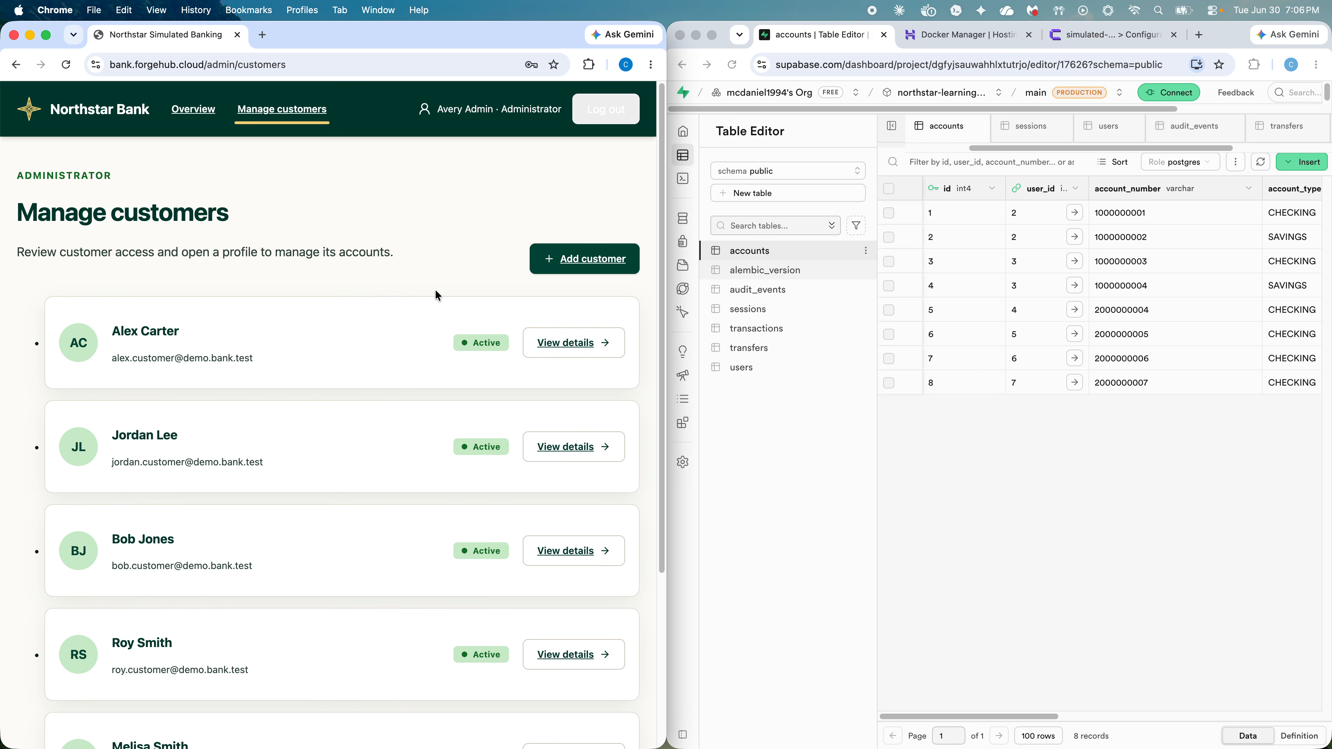
{"action": "left_click", "coordinate": [618, 122]}
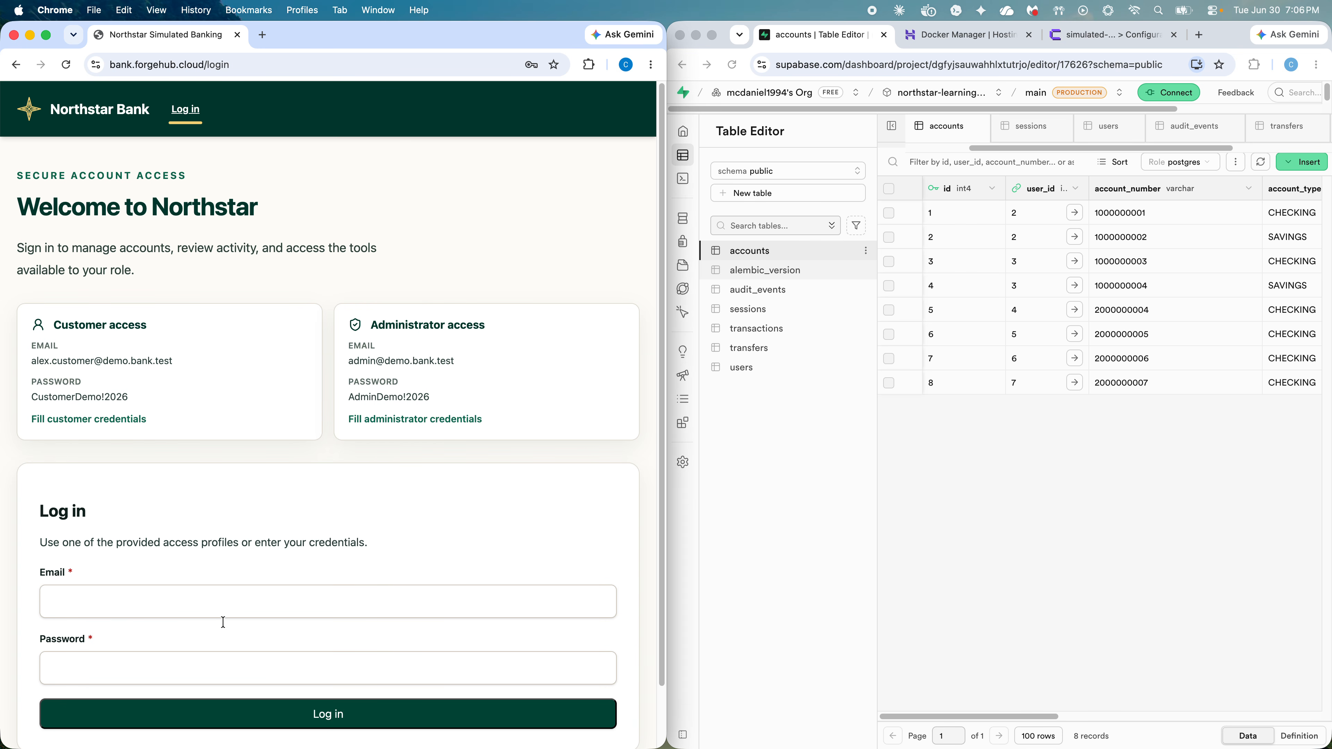
Step: Log in with the new customer's email and password, declining Chrome's password save
{"action": "left_click", "coordinate": [232, 607]}
{"action": "type", "text": "lauren.customer@demo.bank.test"}
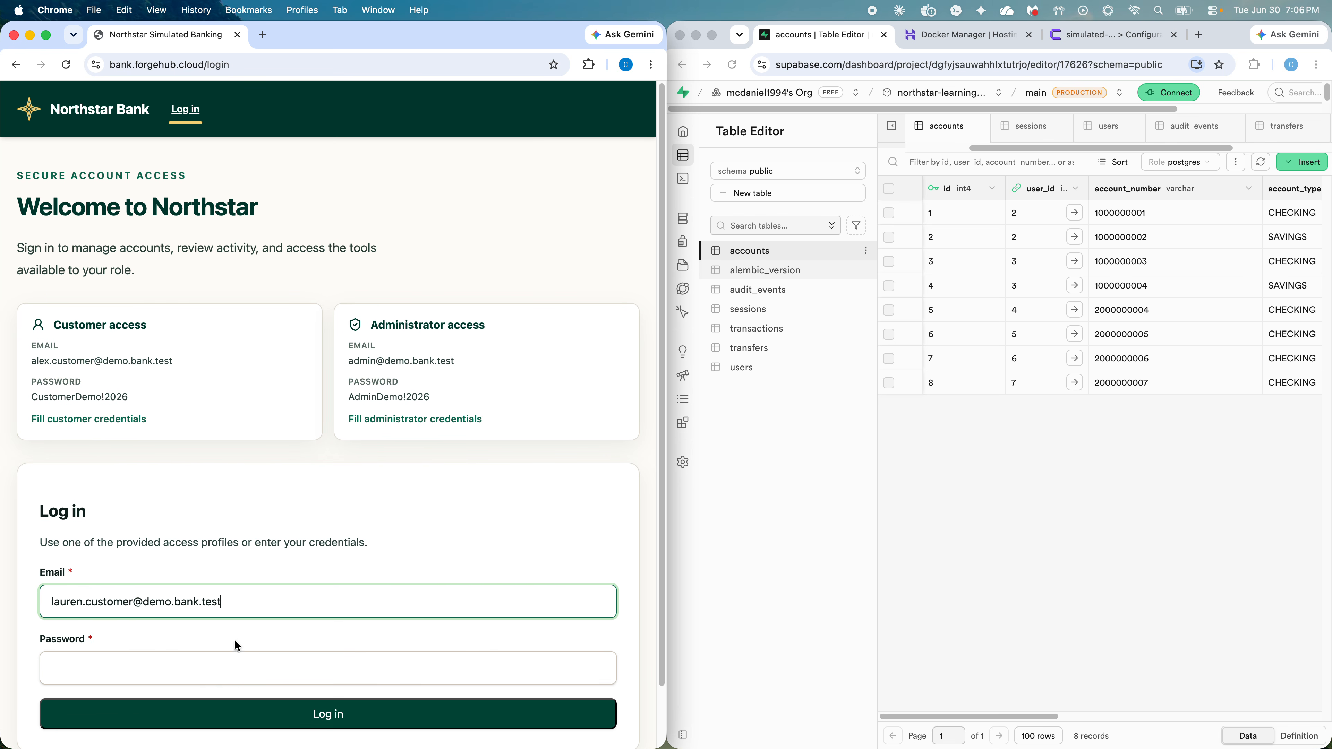
{"action": "left_click", "coordinate": [234, 669]}
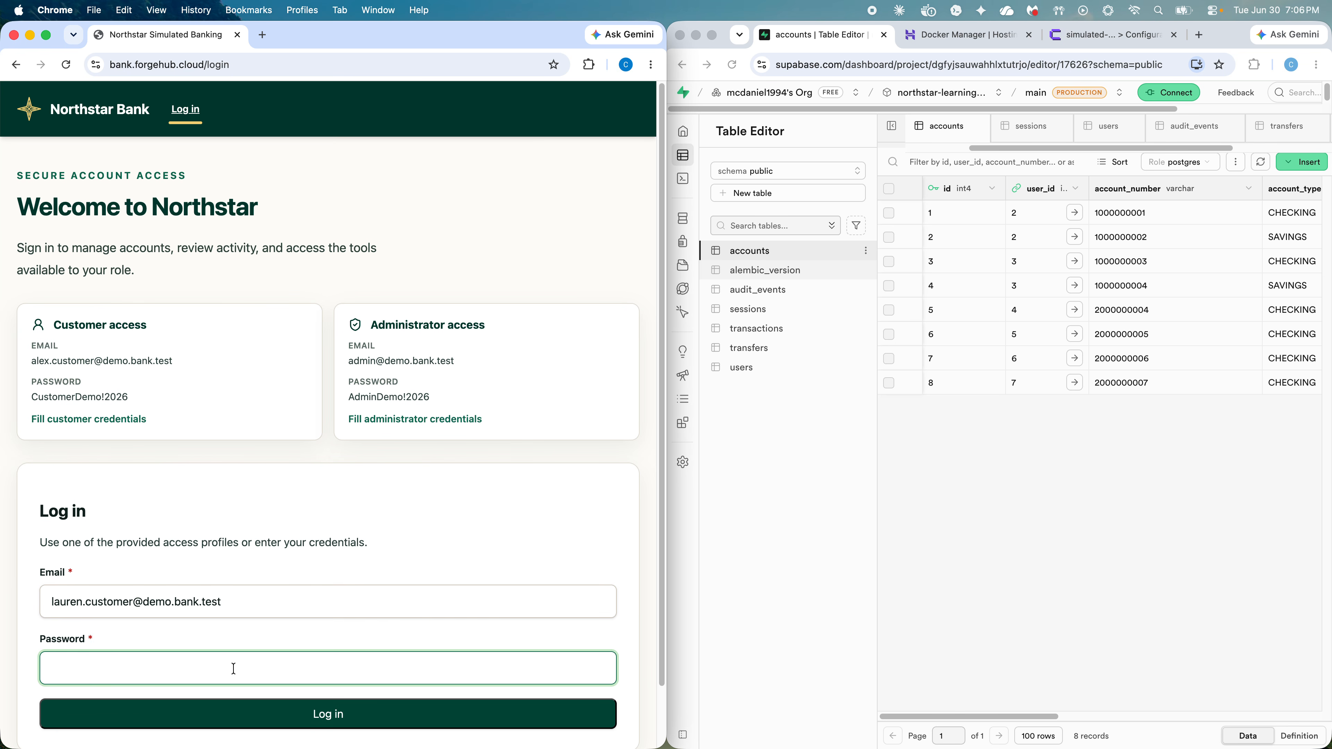
{"action": "type", "text": "•••"}
{"action": "key", "text": "Return"}
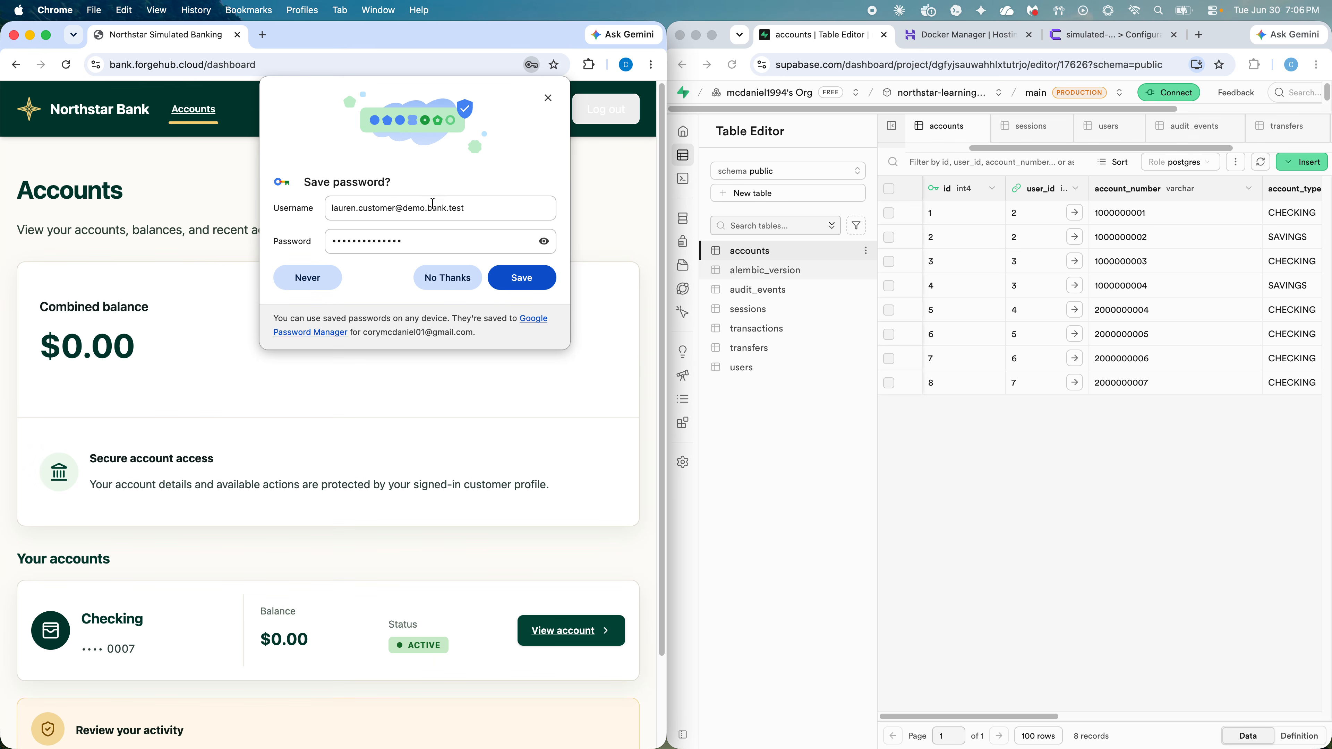
{"action": "left_click", "coordinate": [450, 279]}
{"action": "scroll", "coordinate": [335, 331], "scroll_direction": "down", "scroll_amount": 1}
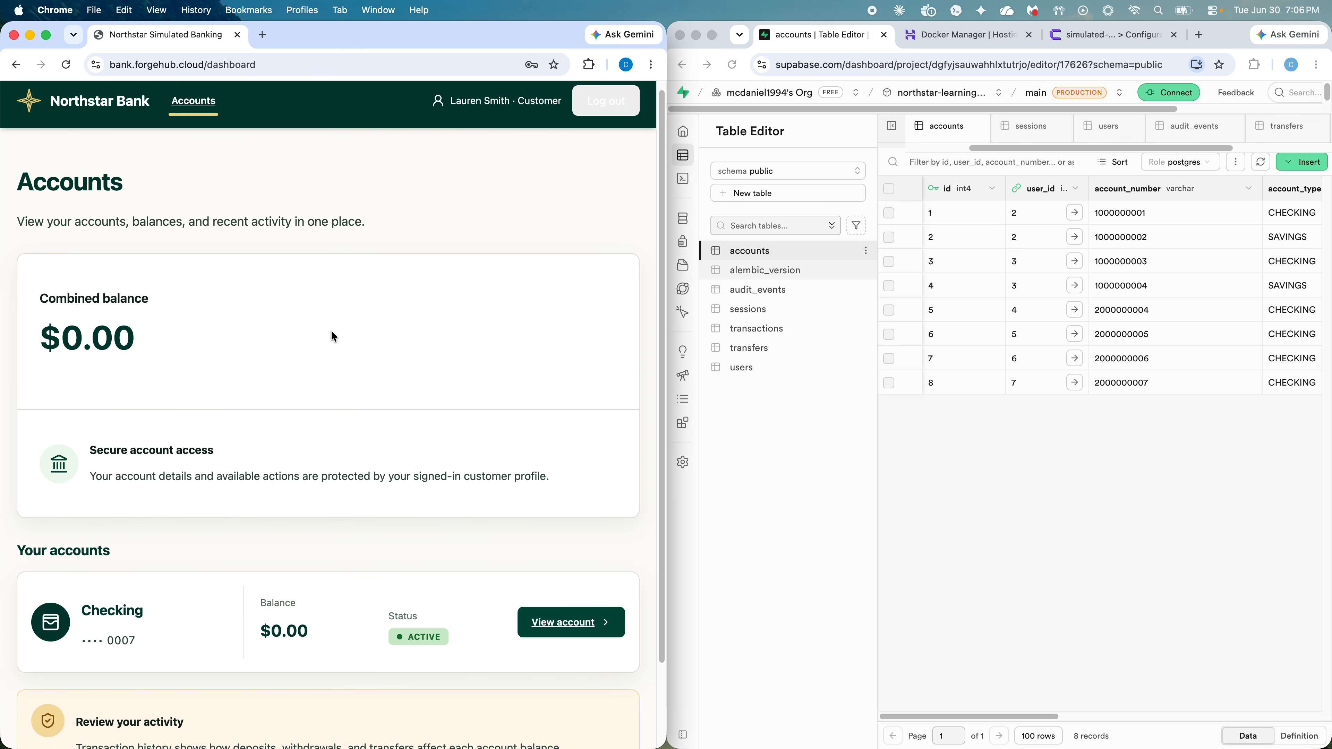
{"action": "scroll", "coordinate": [346, 330], "scroll_direction": "down", "scroll_amount": 3}
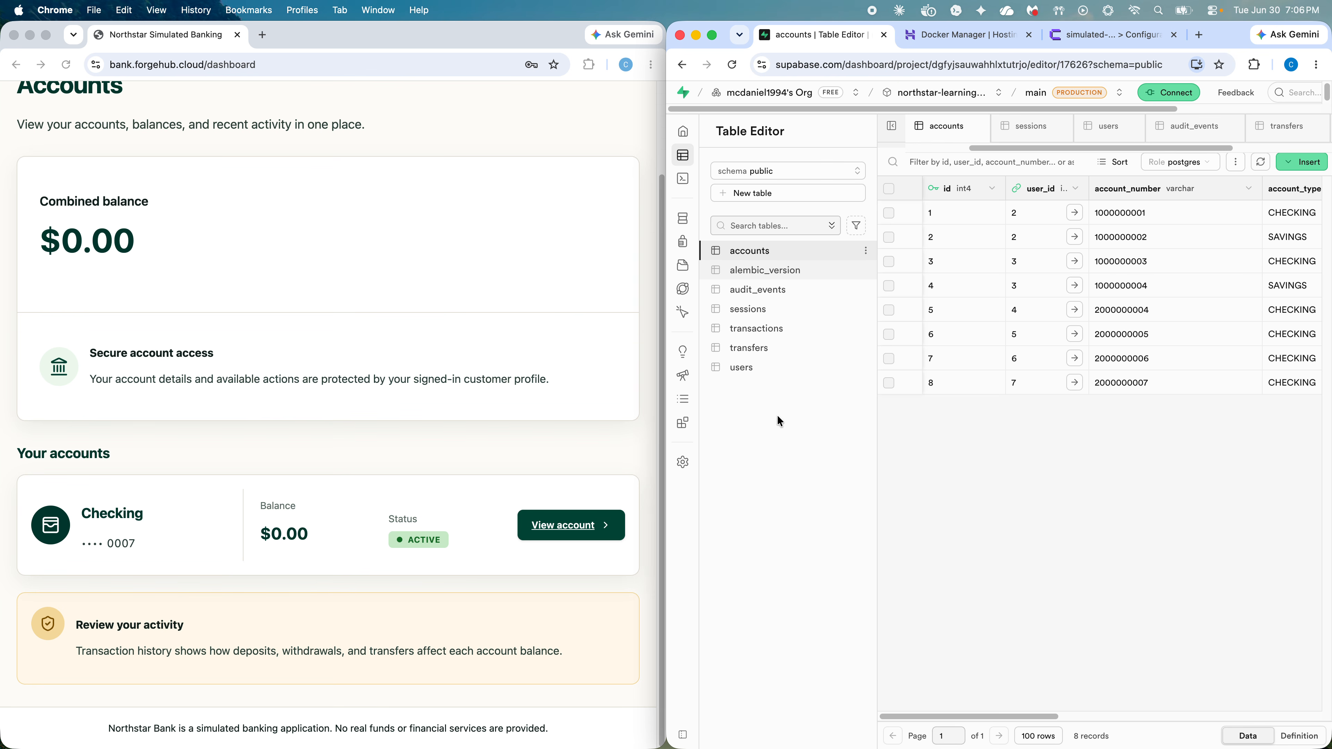
Step: Open Supabase's users table and scroll across user 7's columns, including the password hash
{"action": "left_click", "coordinate": [746, 368]}
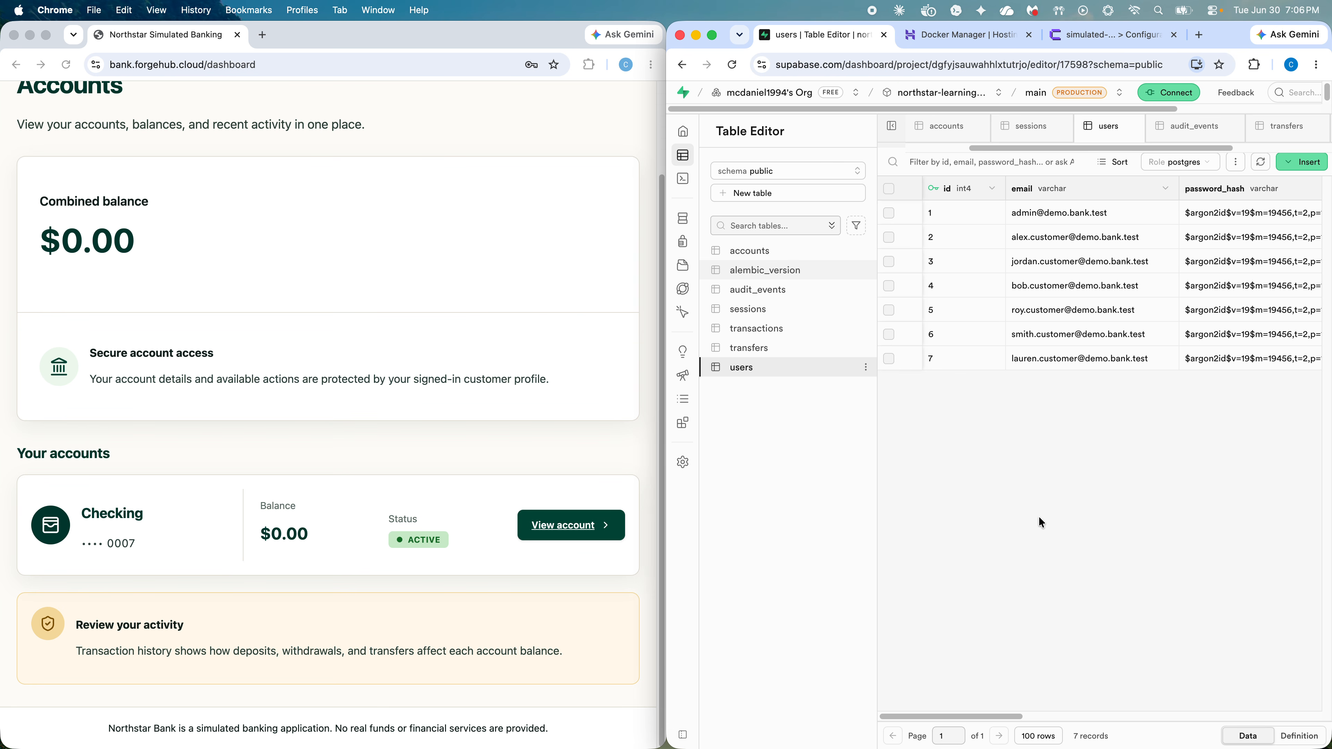
{"action": "left_click_drag", "start_coordinate": [967, 715], "coordinate": [940, 718]}
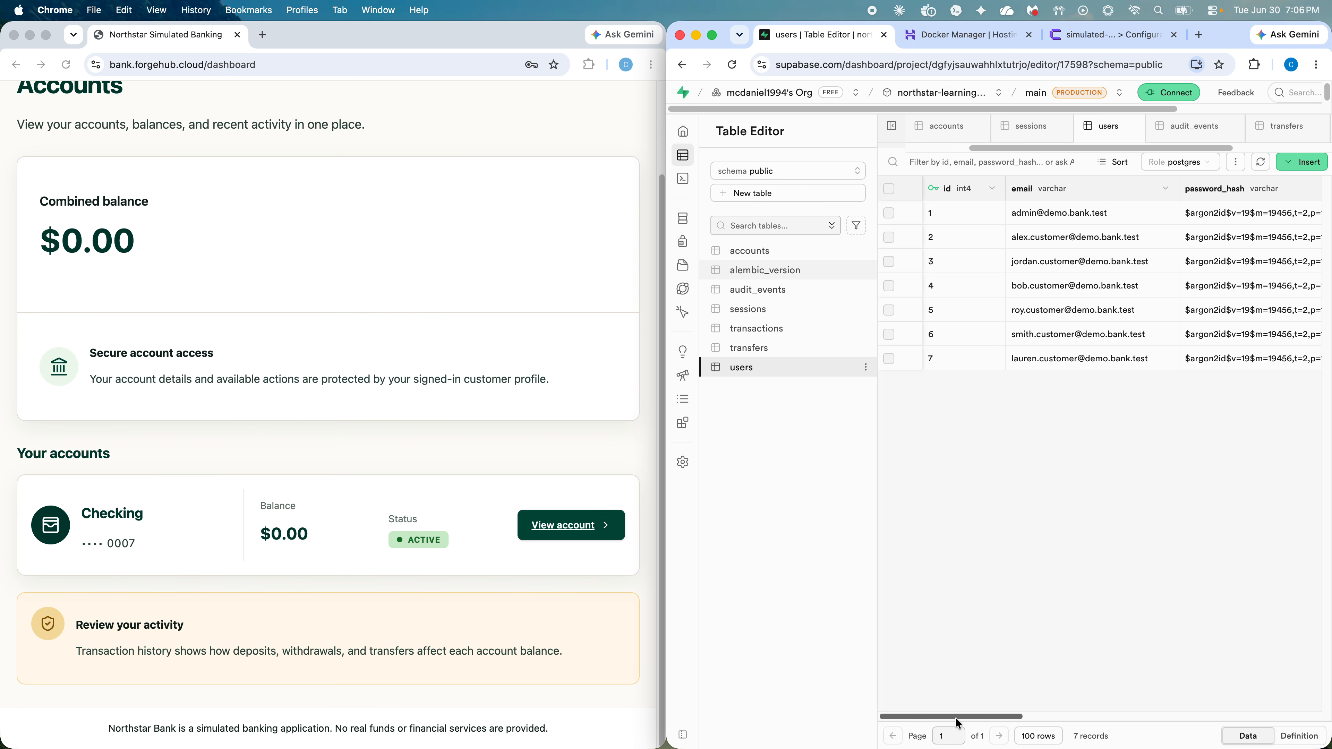
{"action": "mouse_move", "coordinate": [968, 718]}
{"action": "left_mouse_down"}
{"action": "mouse_move", "coordinate": [980, 718]}
{"action": "mouse_move", "coordinate": [970, 722]}
{"action": "left_mouse_up"}
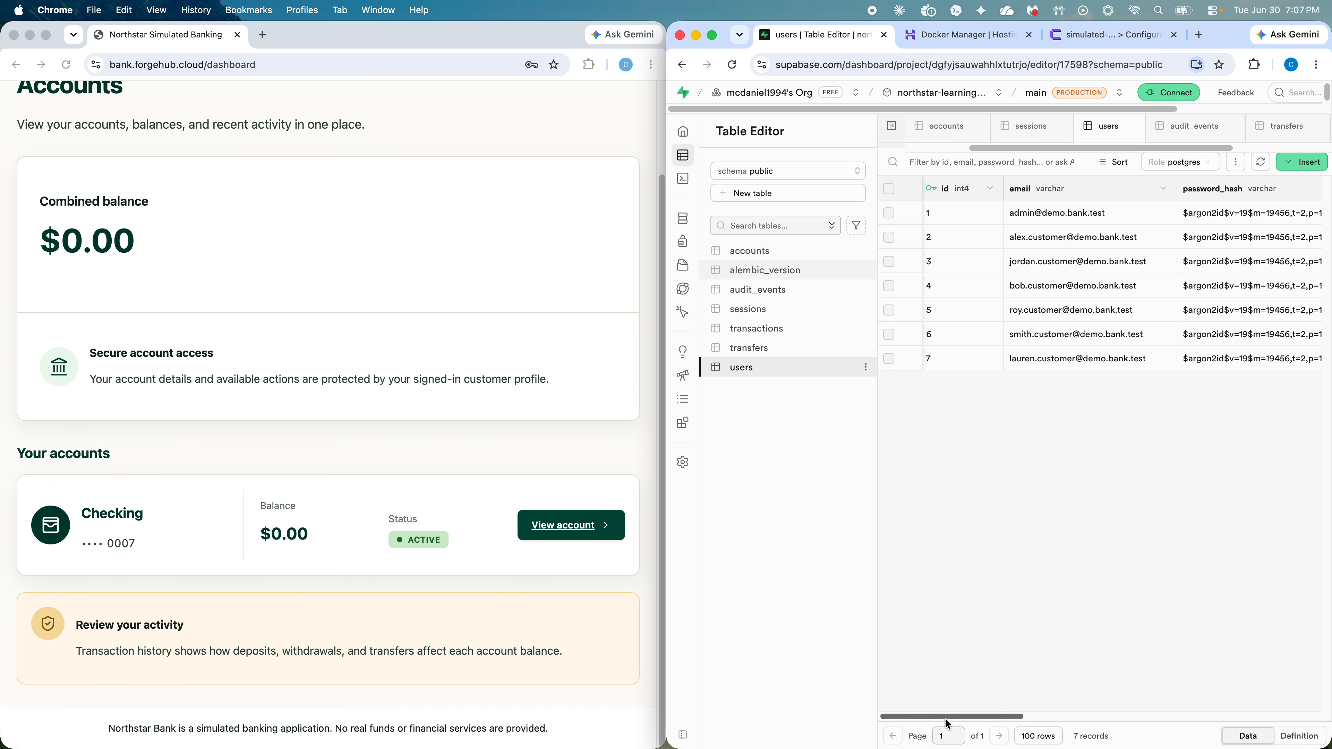
{"action": "left_click_drag", "start_coordinate": [949, 723], "coordinate": [821, 702]}
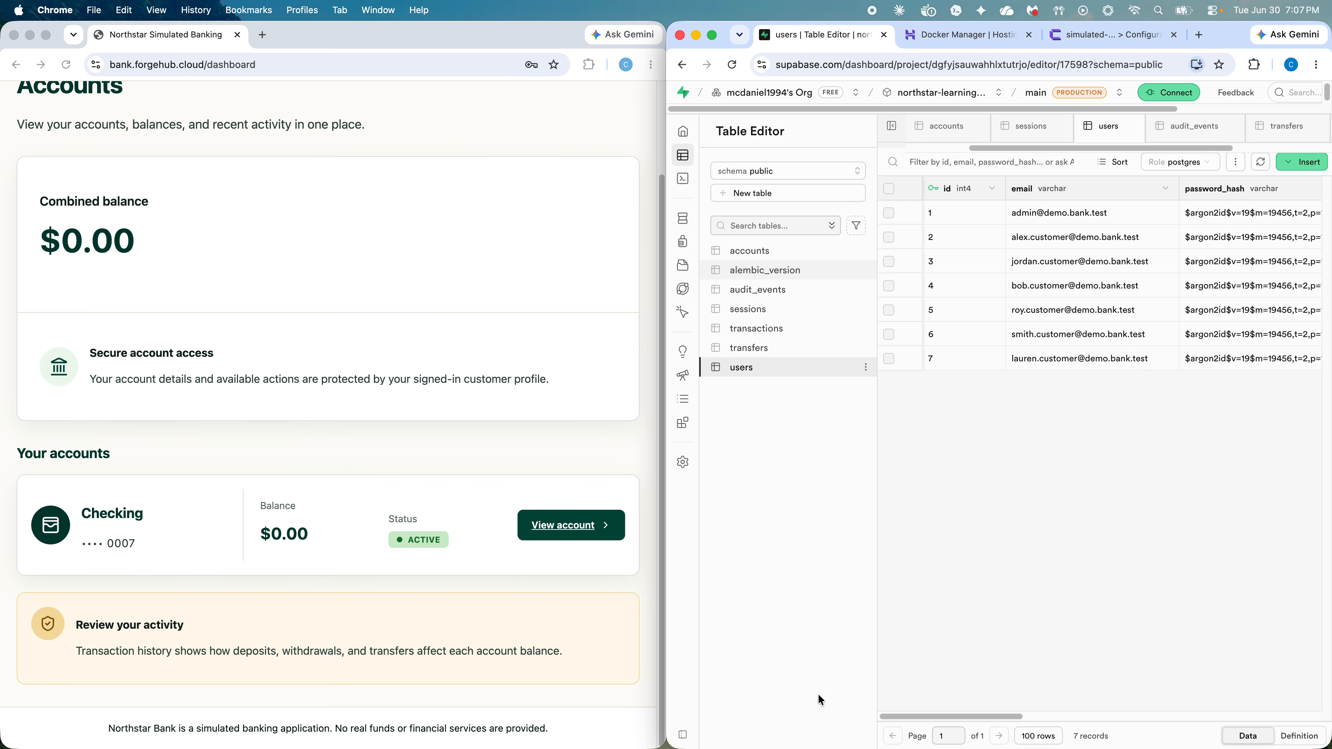
{"action": "left_click", "coordinate": [457, 130]}
Step: Switch the bank window to full screen and open Chrome DevTools via Inspect
{"action": "right_click", "coordinate": [462, 132]}
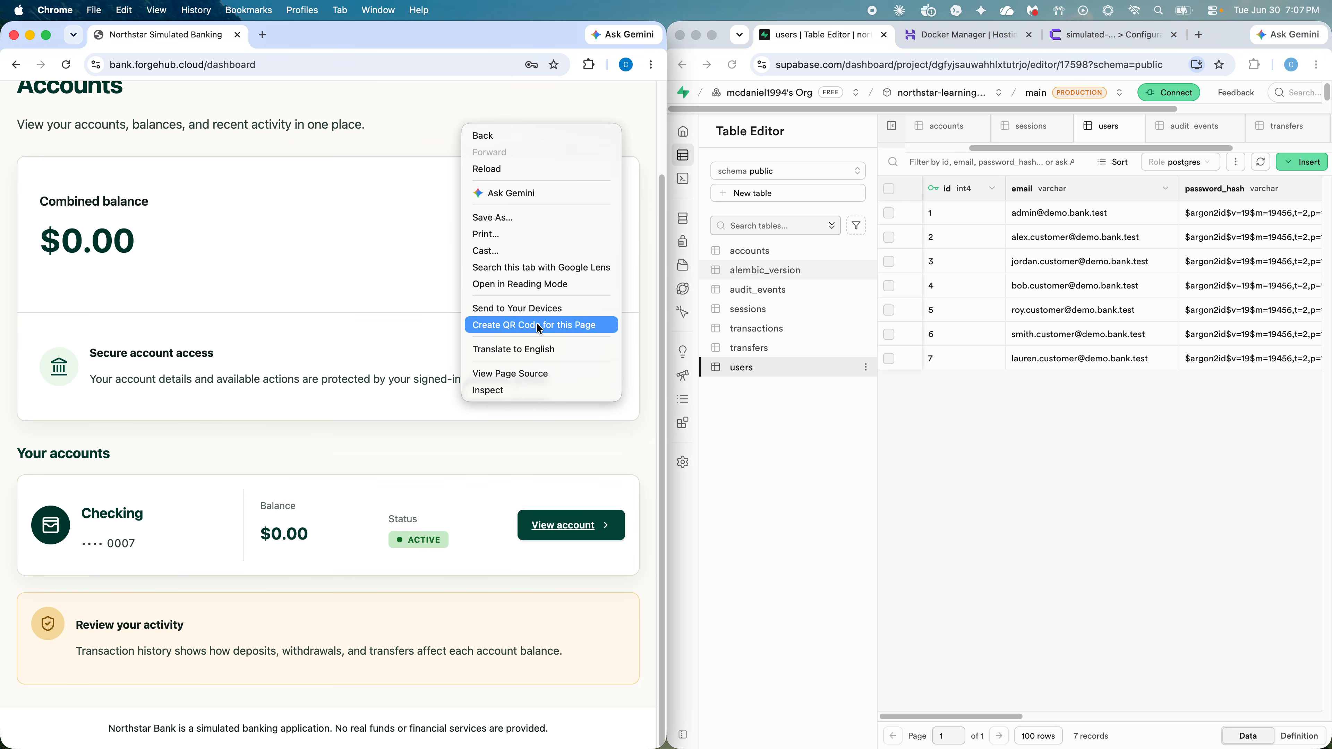
{"action": "left_click", "coordinate": [353, 105]}
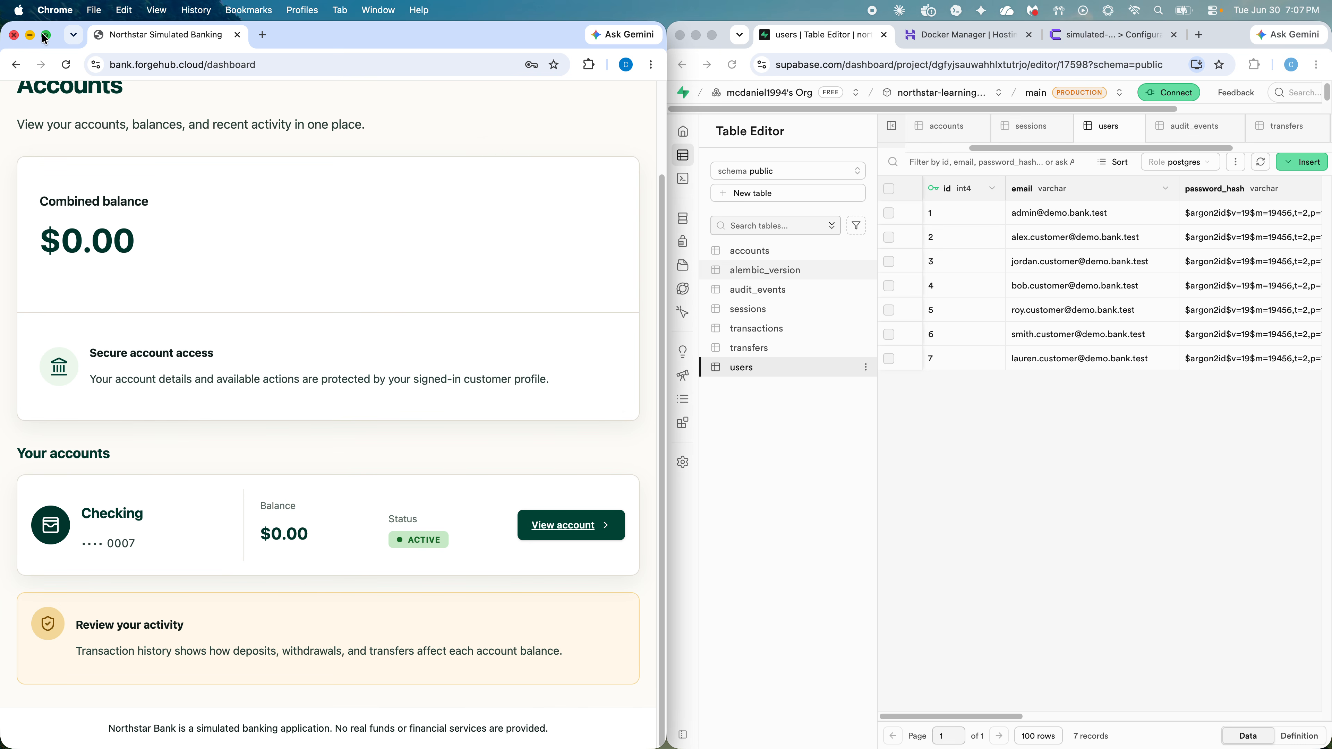
{"action": "left_click", "coordinate": [46, 35]}
{"action": "right_click", "coordinate": [559, 95]}
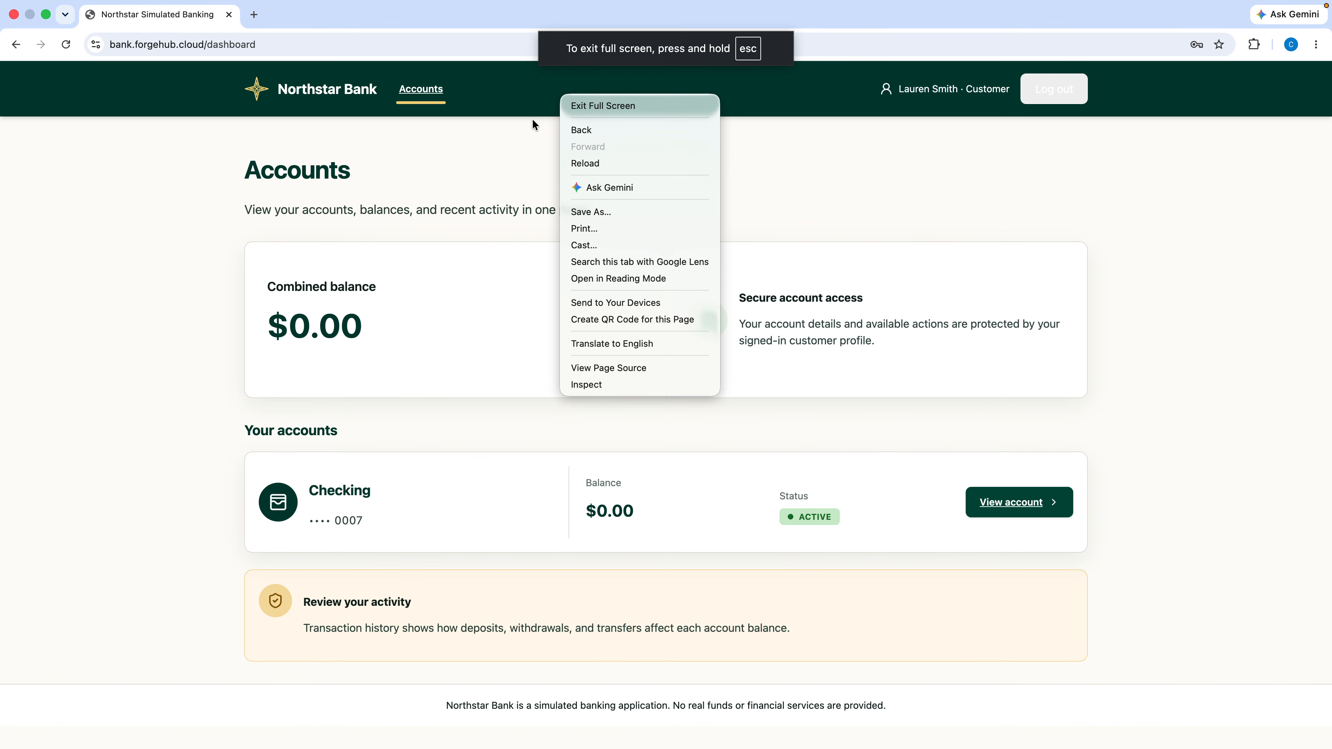
{"action": "left_click", "coordinate": [482, 166]}
{"action": "right_click", "coordinate": [482, 166]}
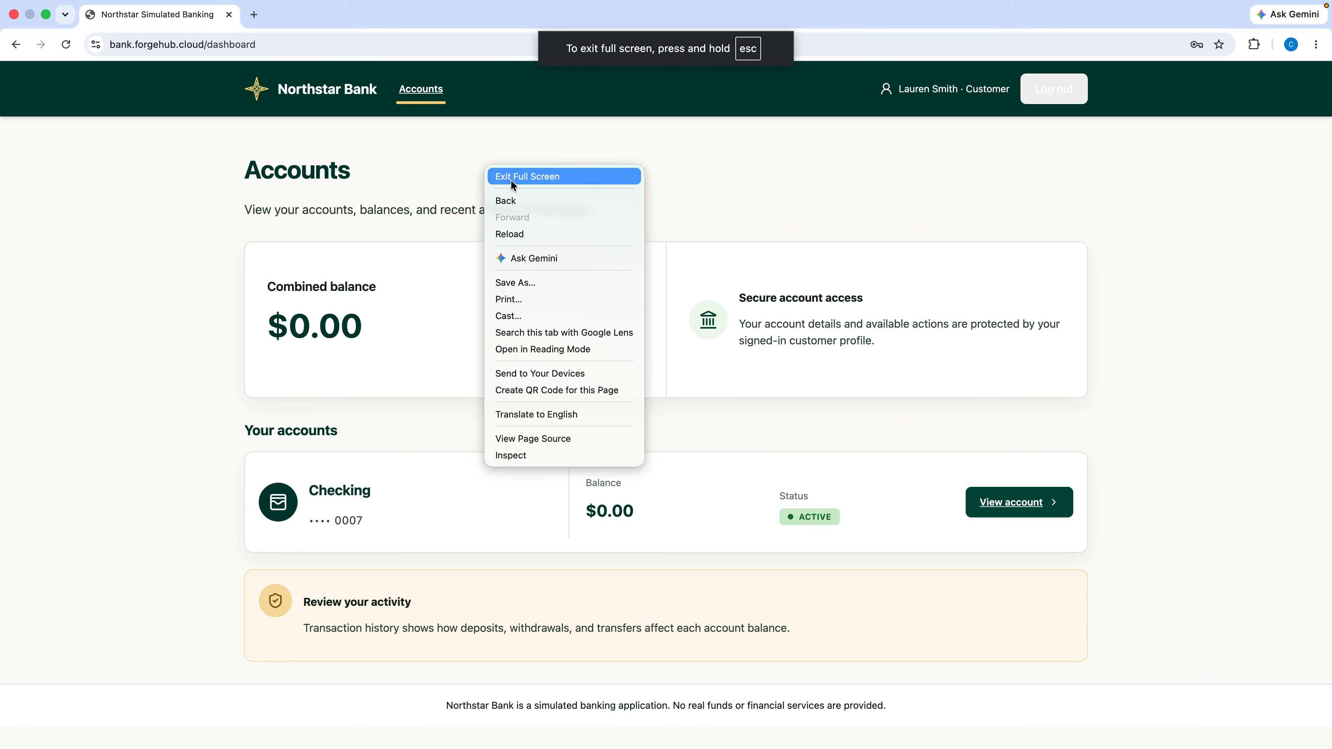
{"action": "left_click", "coordinate": [611, 454]}
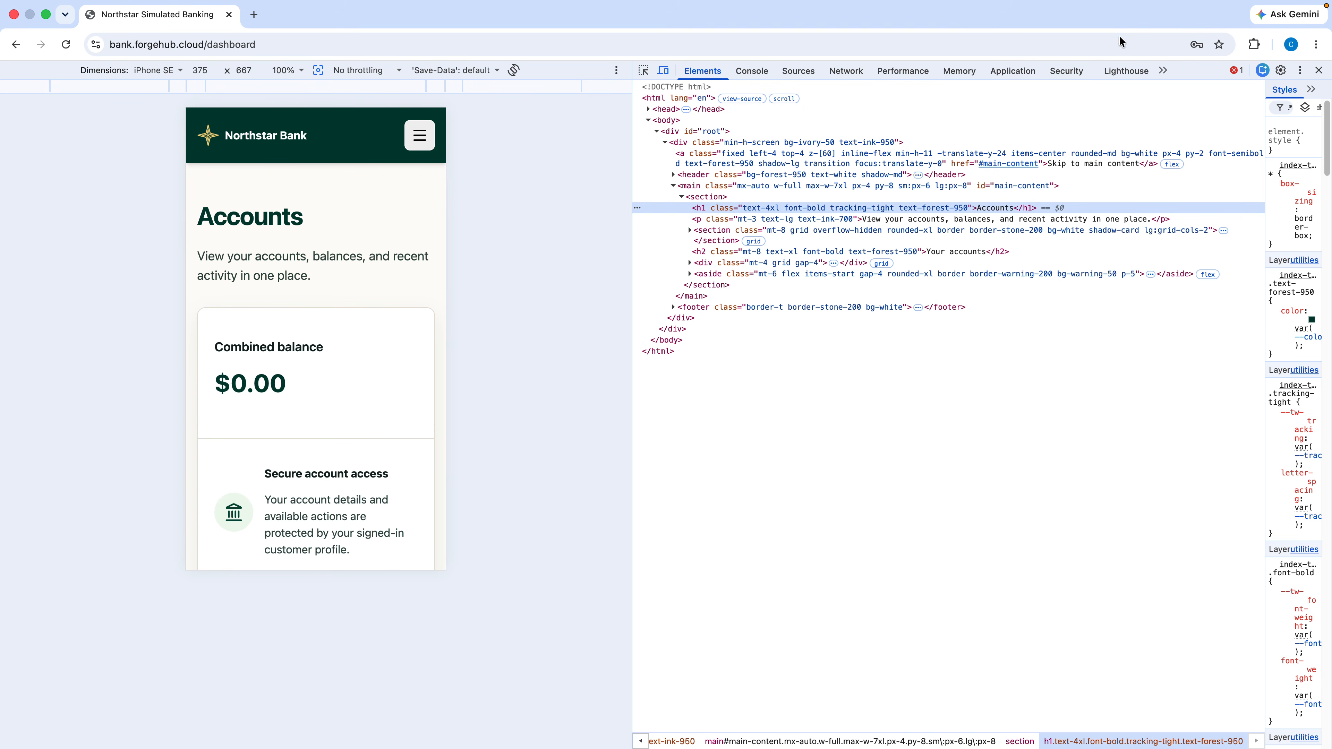
Step: In DevTools' Application panel, confirm the bank origin's local storage is empty
{"action": "left_click", "coordinate": [1026, 77]}
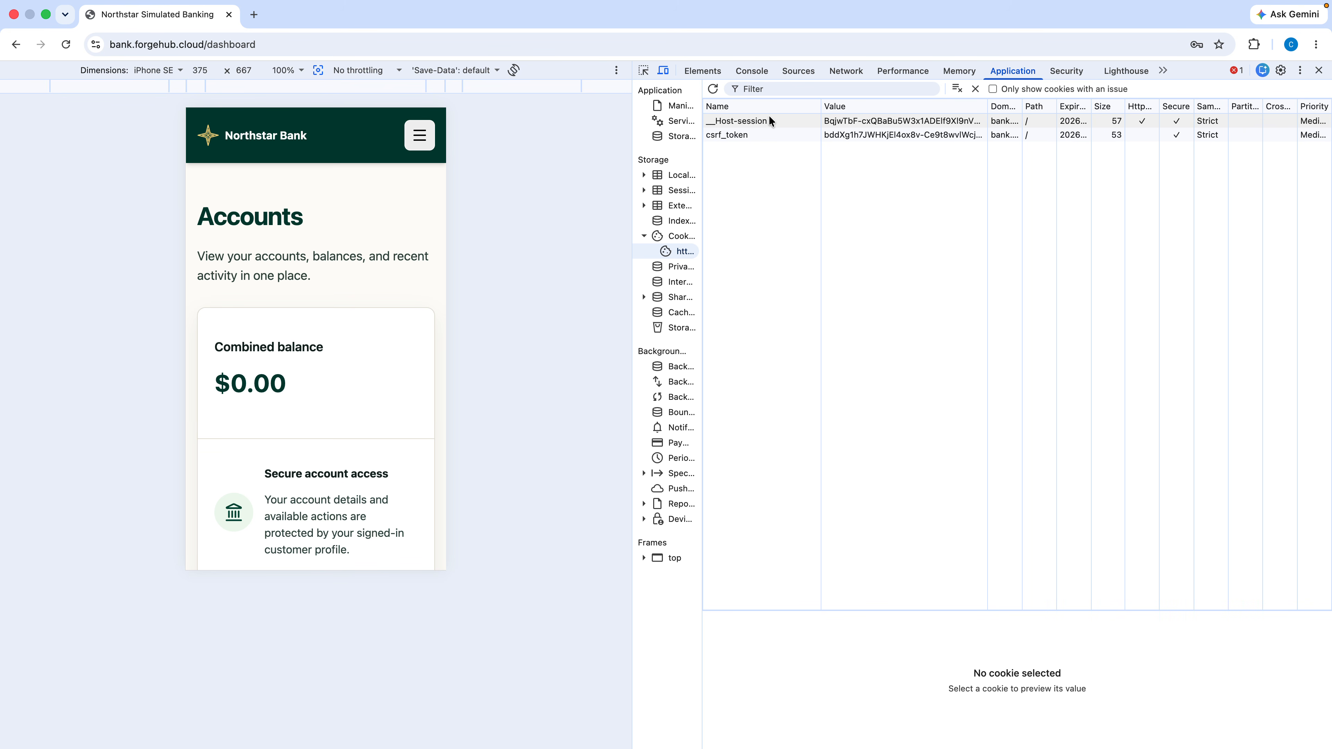
{"action": "left_click", "coordinate": [644, 235]}
{"action": "left_click", "coordinate": [644, 176]}
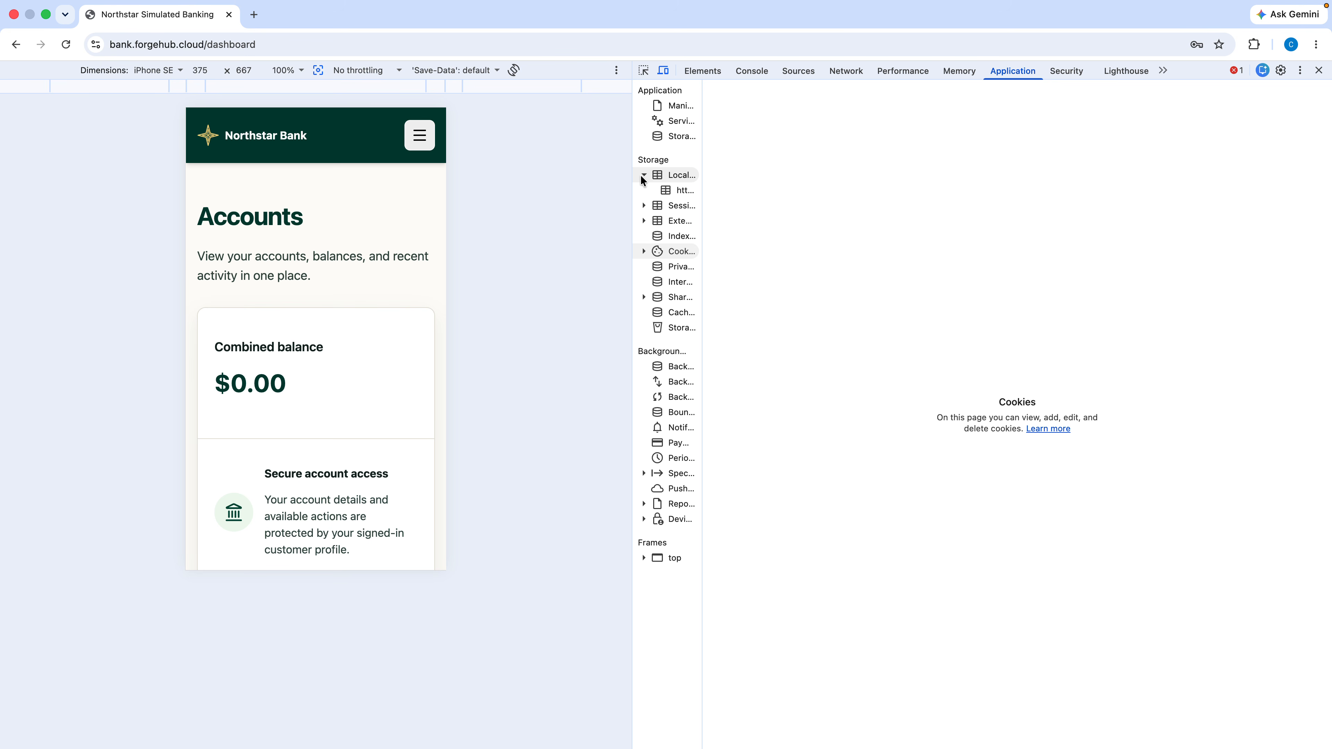
{"action": "left_click", "coordinate": [676, 191]}
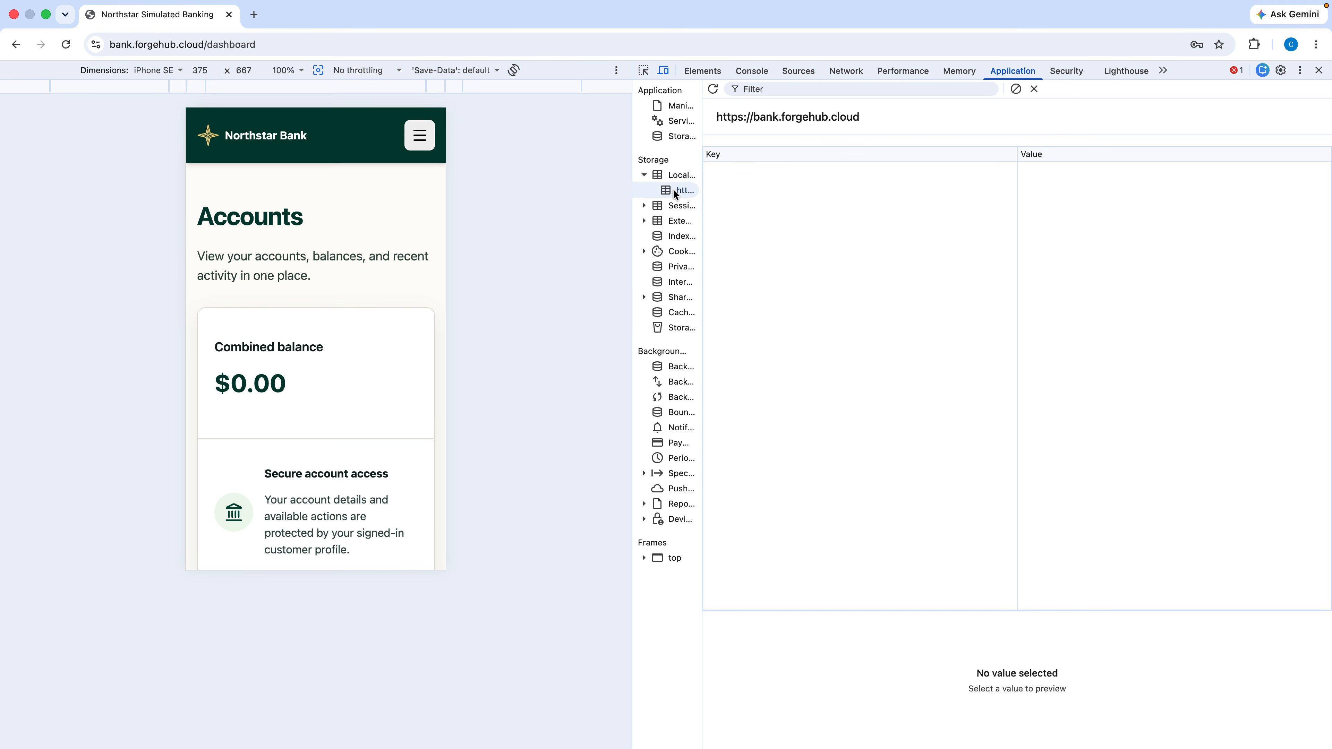
{"action": "left_click", "coordinate": [643, 176]}
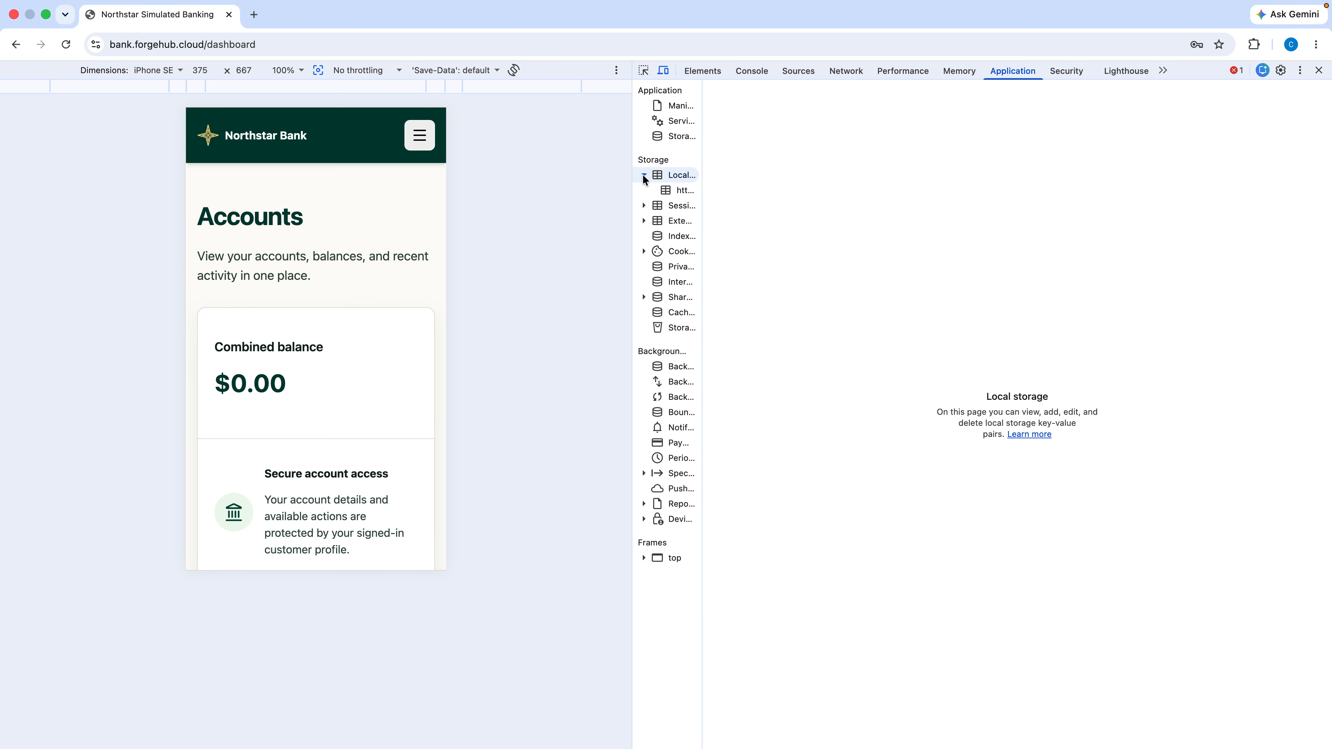
{"action": "left_click", "coordinate": [643, 176]}
{"action": "left_click", "coordinate": [644, 176]}
{"action": "left_click", "coordinate": [644, 176]}
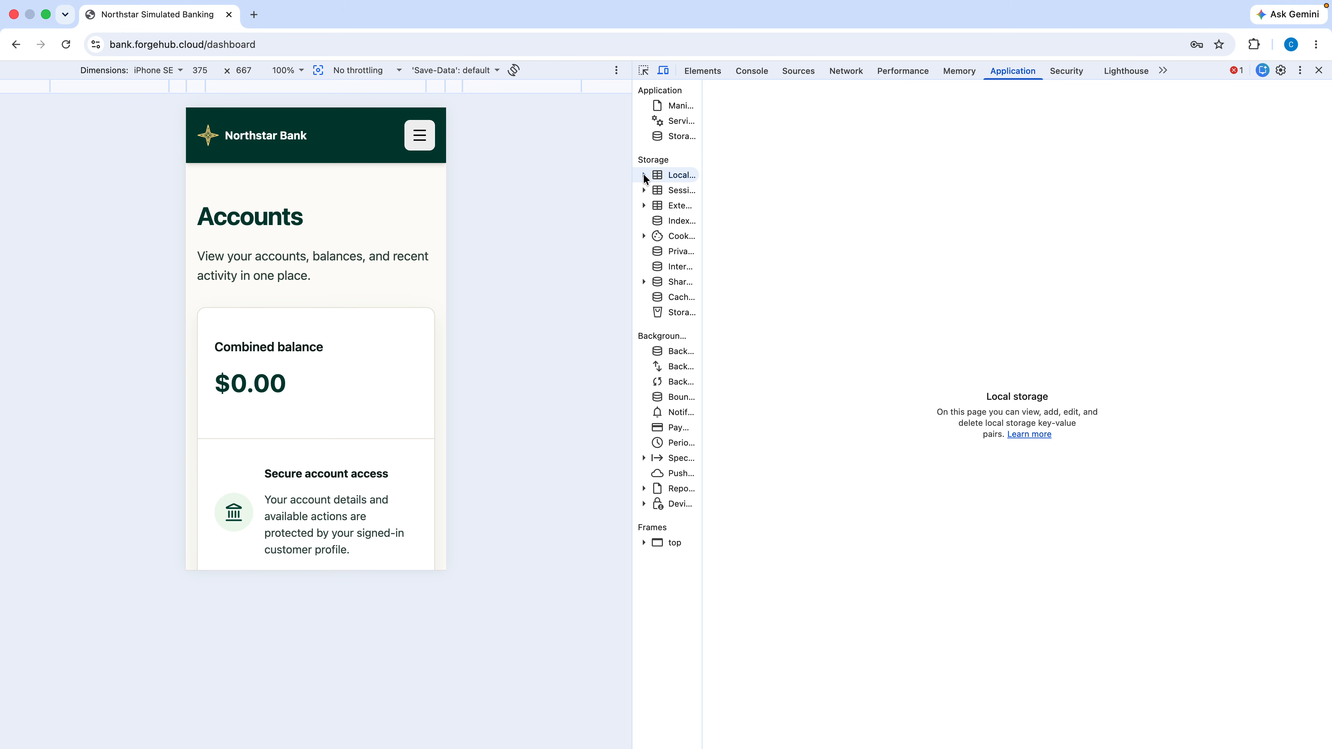
Step: Check the bank origin's empty session storage, widening the sidebar to read full names
{"action": "left_click", "coordinate": [644, 190]}
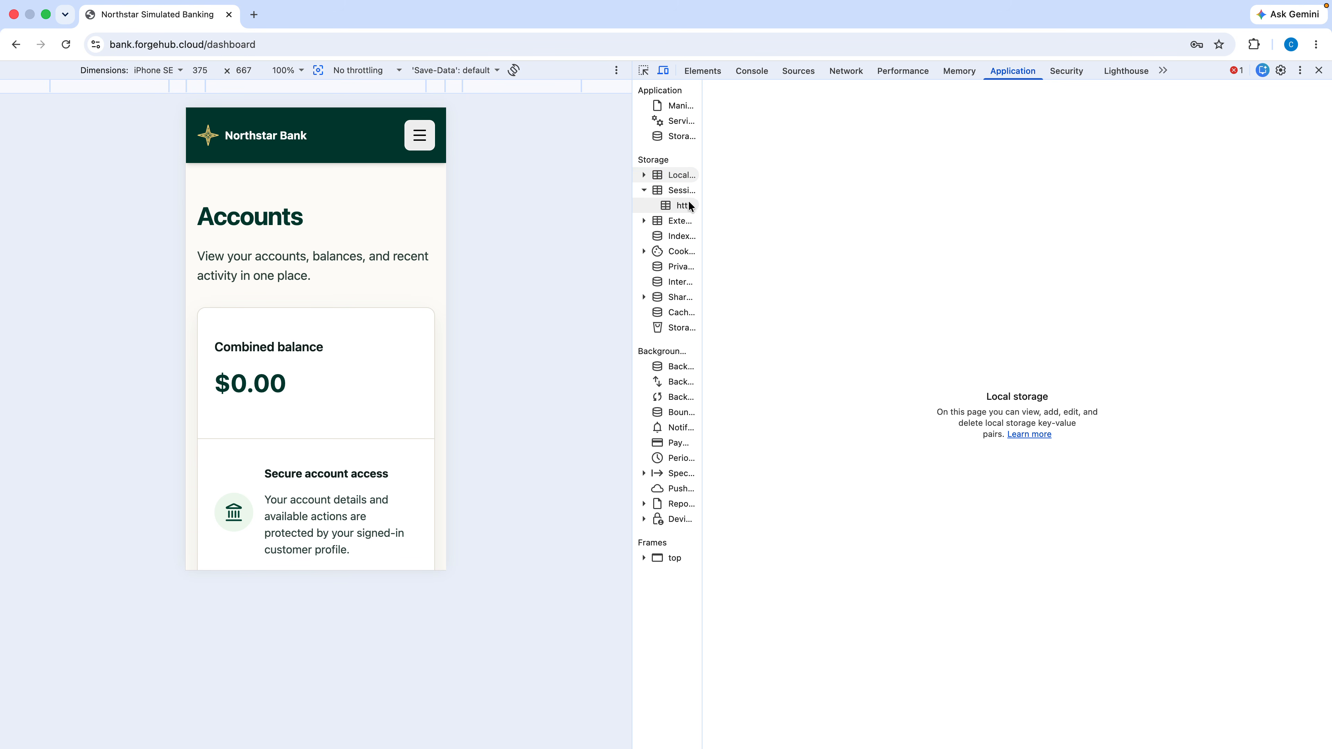
{"action": "left_click", "coordinate": [678, 206]}
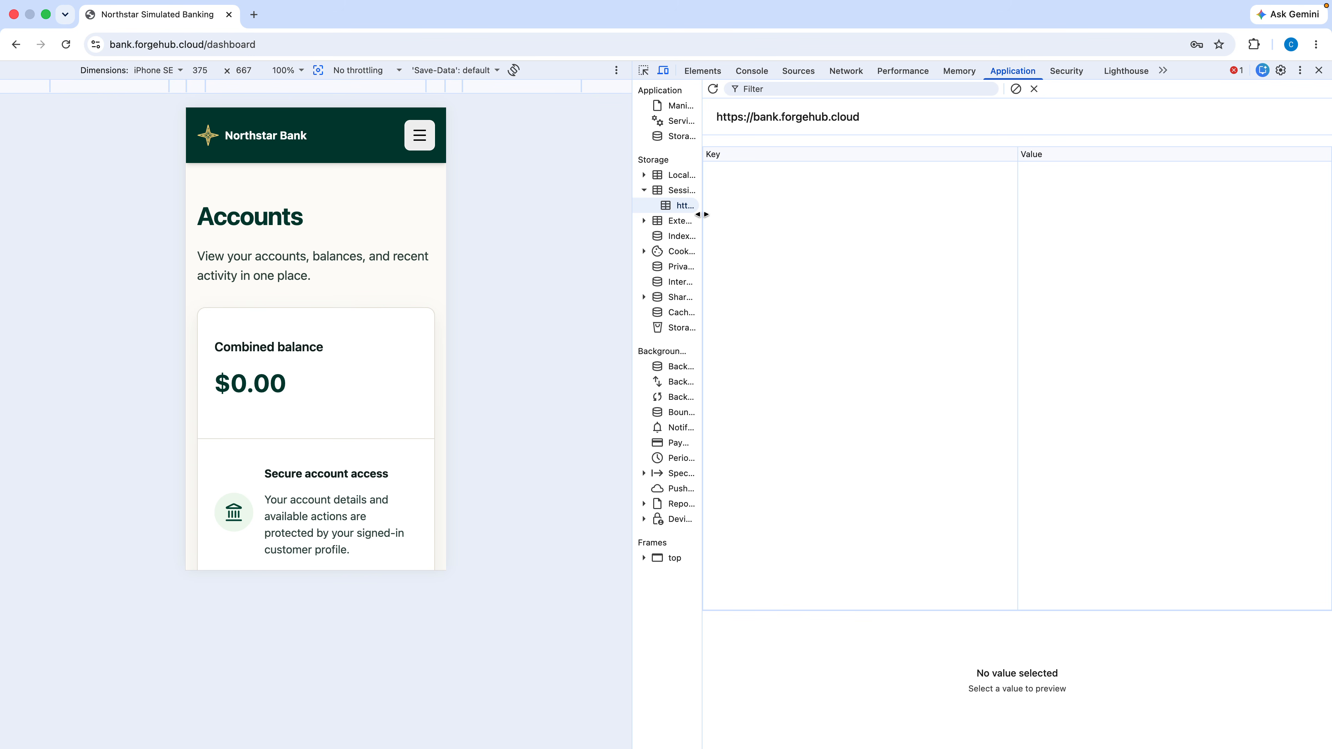
{"action": "left_click_drag", "start_coordinate": [702, 215], "coordinate": [803, 237]}
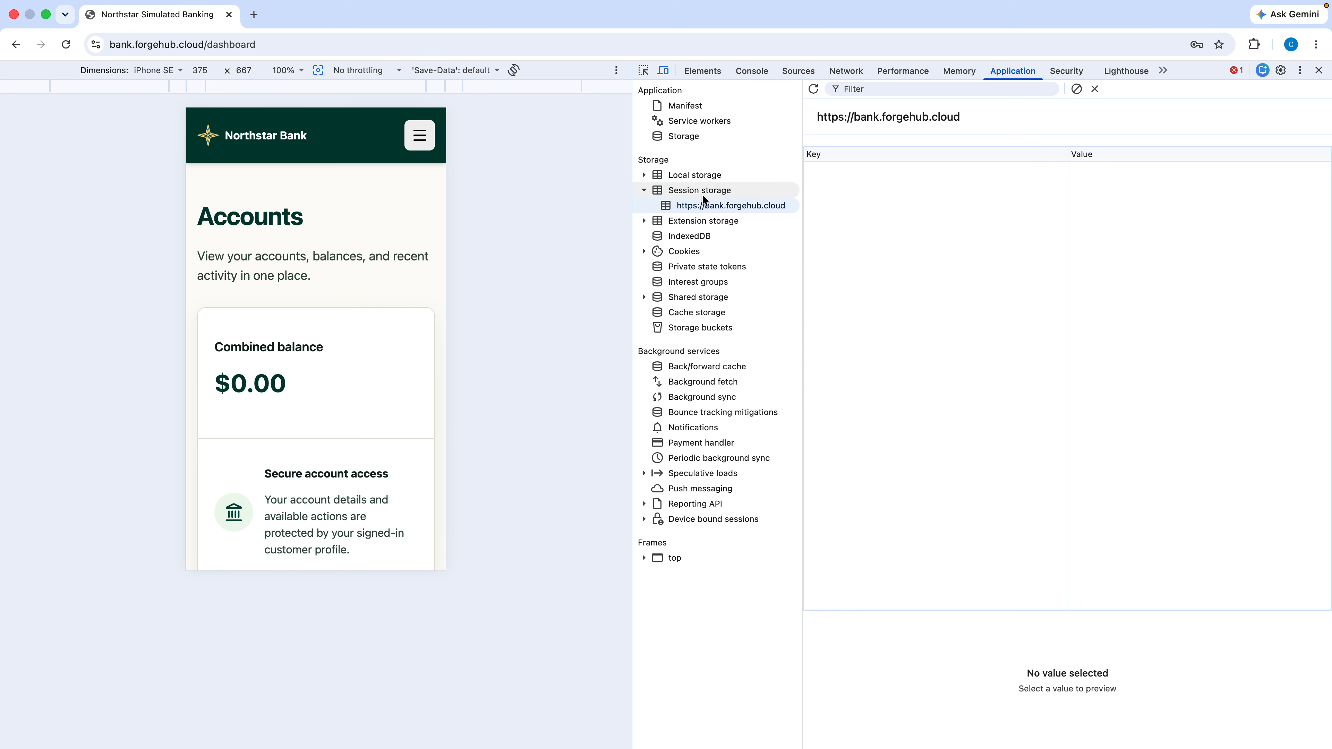
{"action": "left_click", "coordinate": [644, 191]}
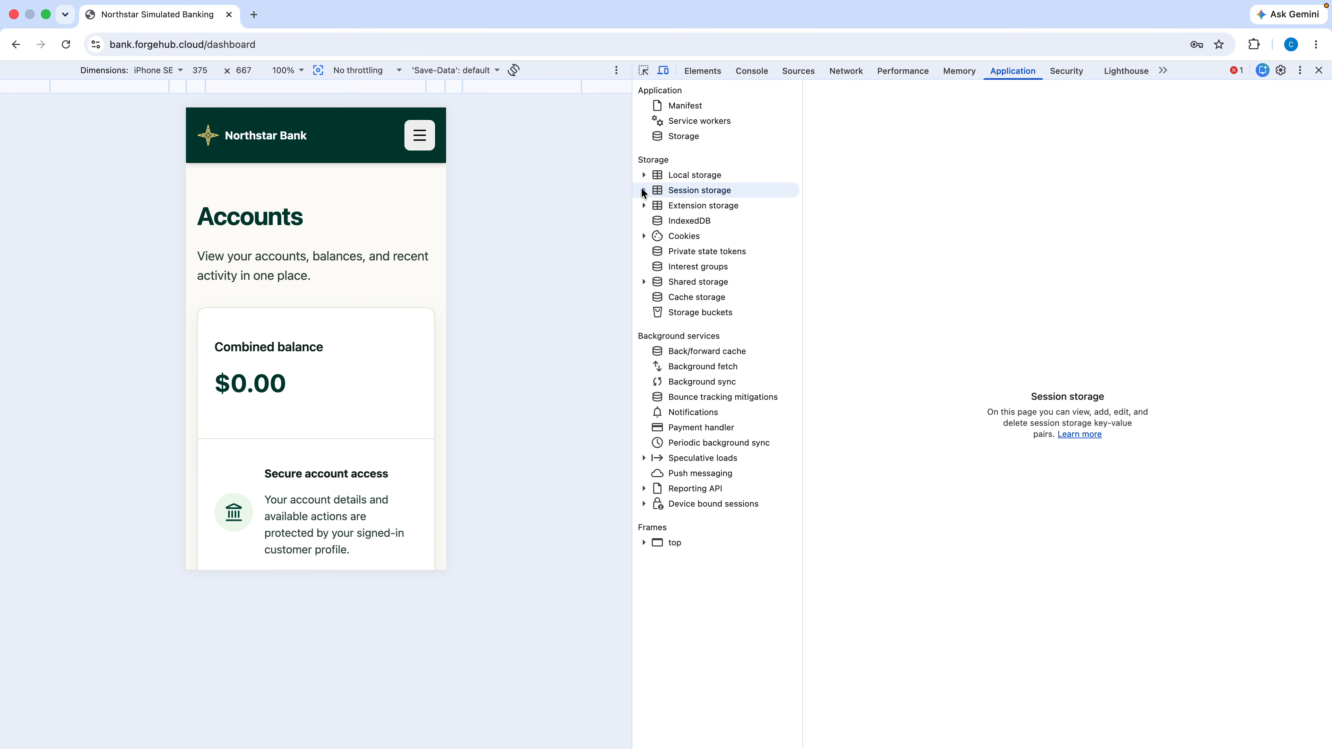
Step: Inspect the bank site's __Host-session and csrf_token cookies, then close DevTools
{"action": "left_click", "coordinate": [645, 236]}
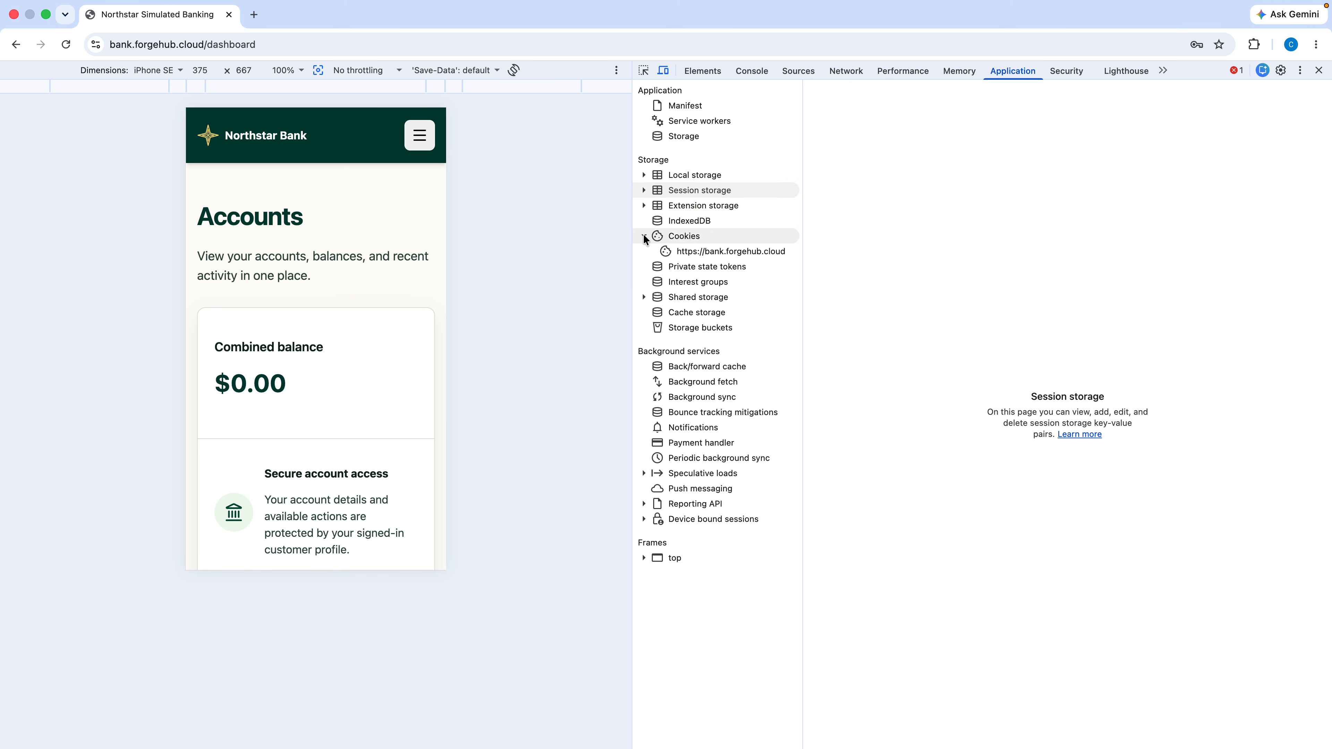
{"action": "left_click", "coordinate": [696, 255]}
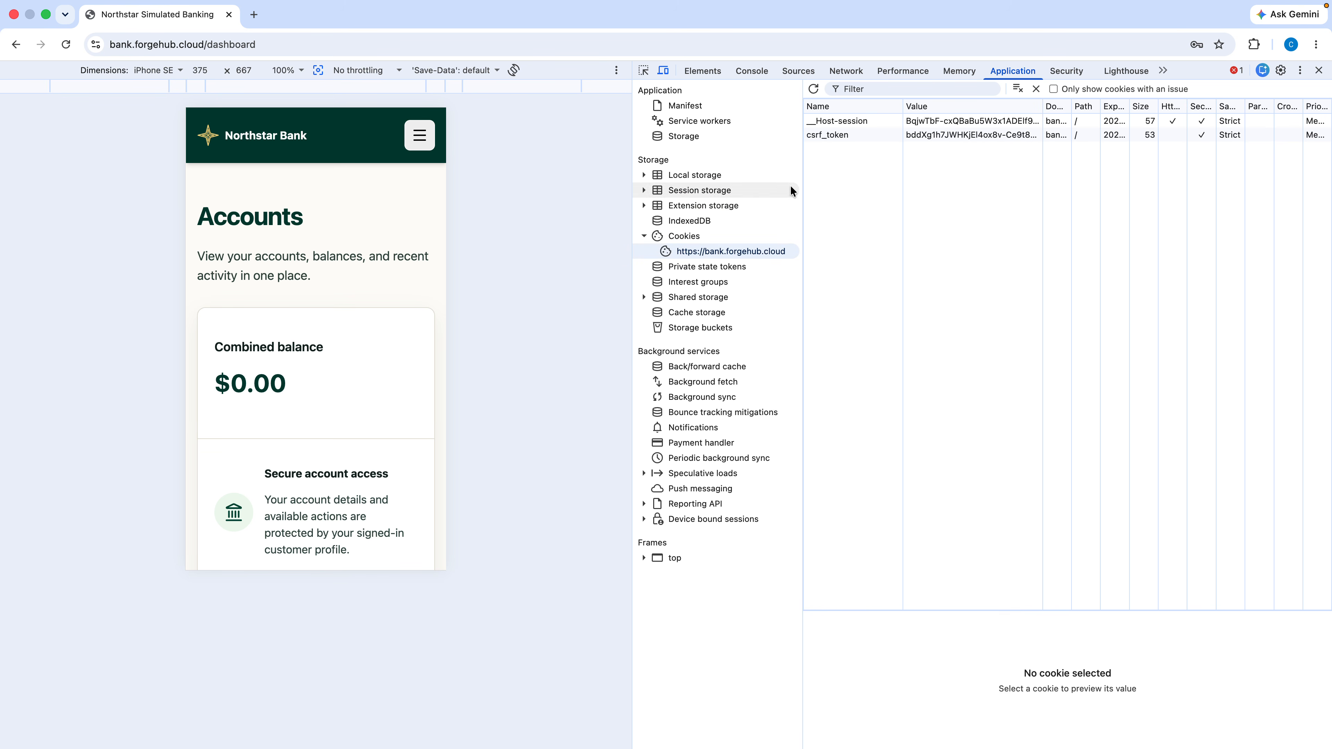
{"action": "left_click_drag", "start_coordinate": [803, 171], "coordinate": [758, 171]}
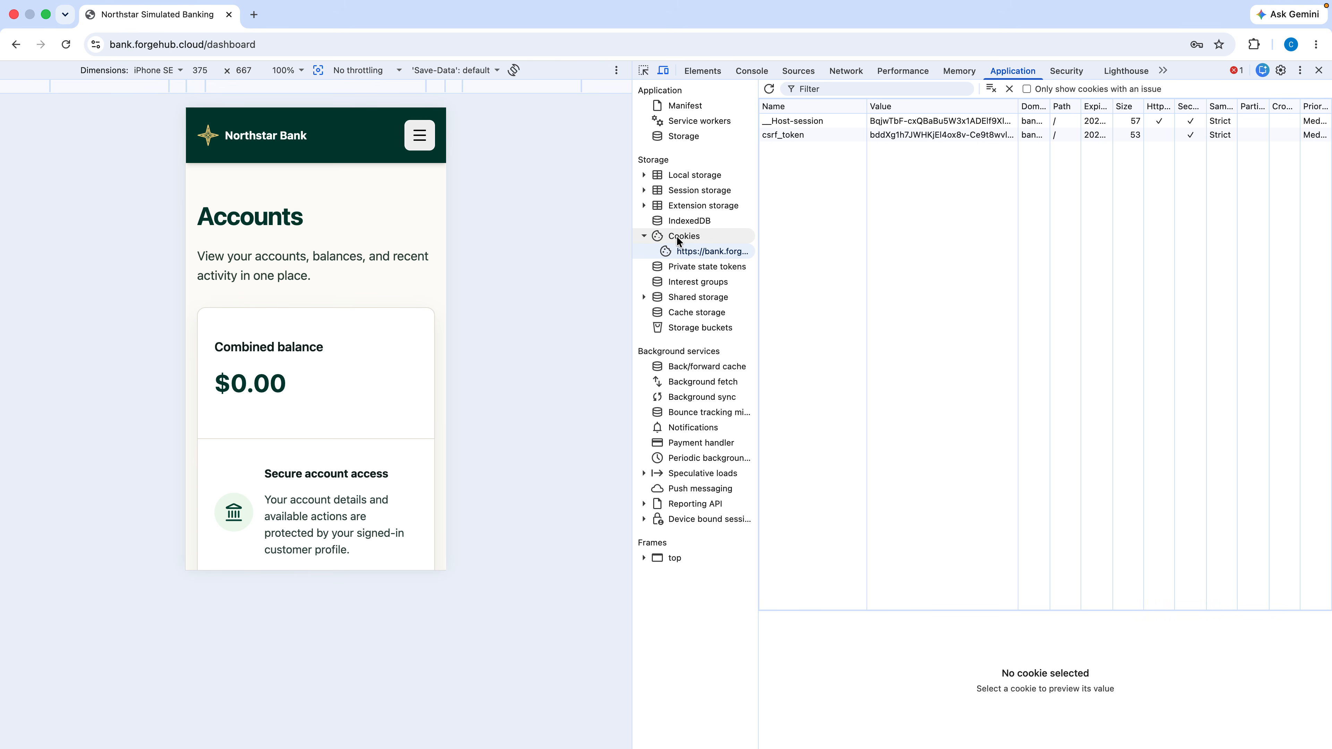
{"action": "left_click", "coordinate": [644, 235]}
{"action": "left_click", "coordinate": [1319, 70]}
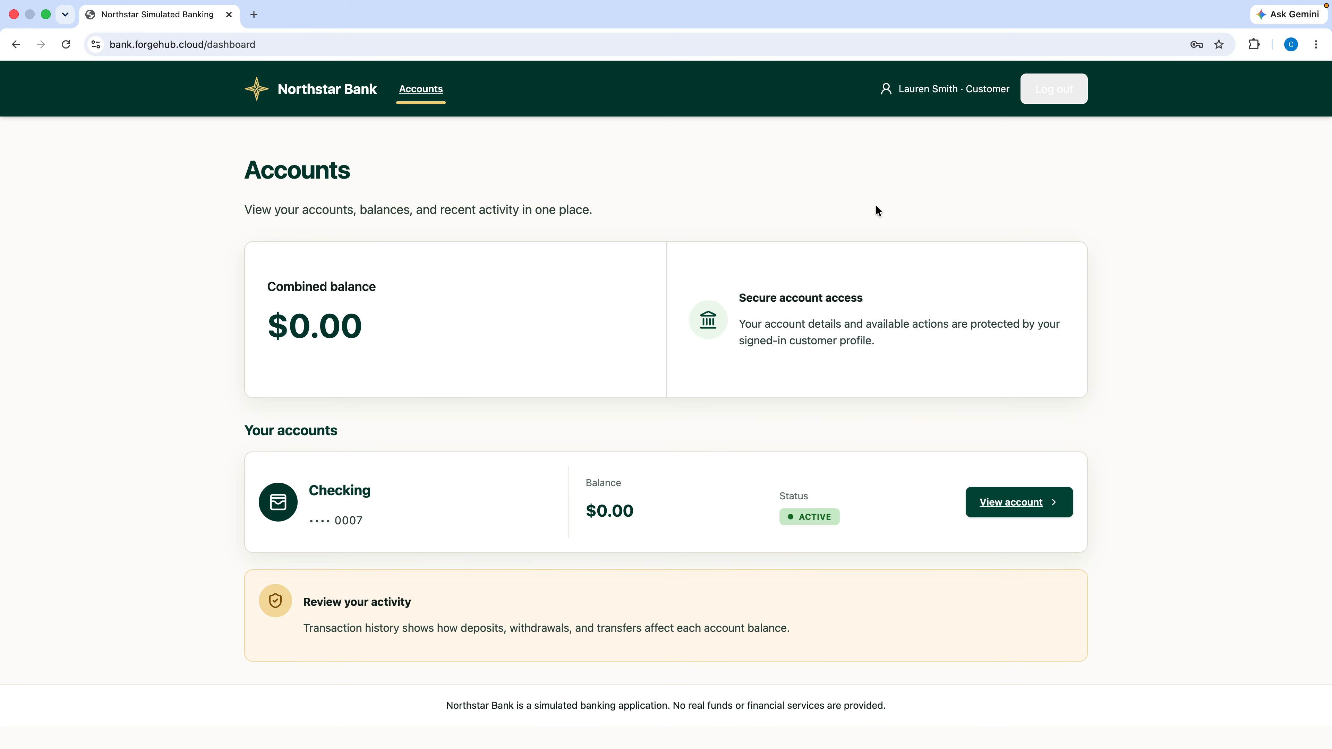
Step: Log out of the customer account, returning to the Welcome to Northstar login page
{"action": "left_click", "coordinate": [1063, 92]}
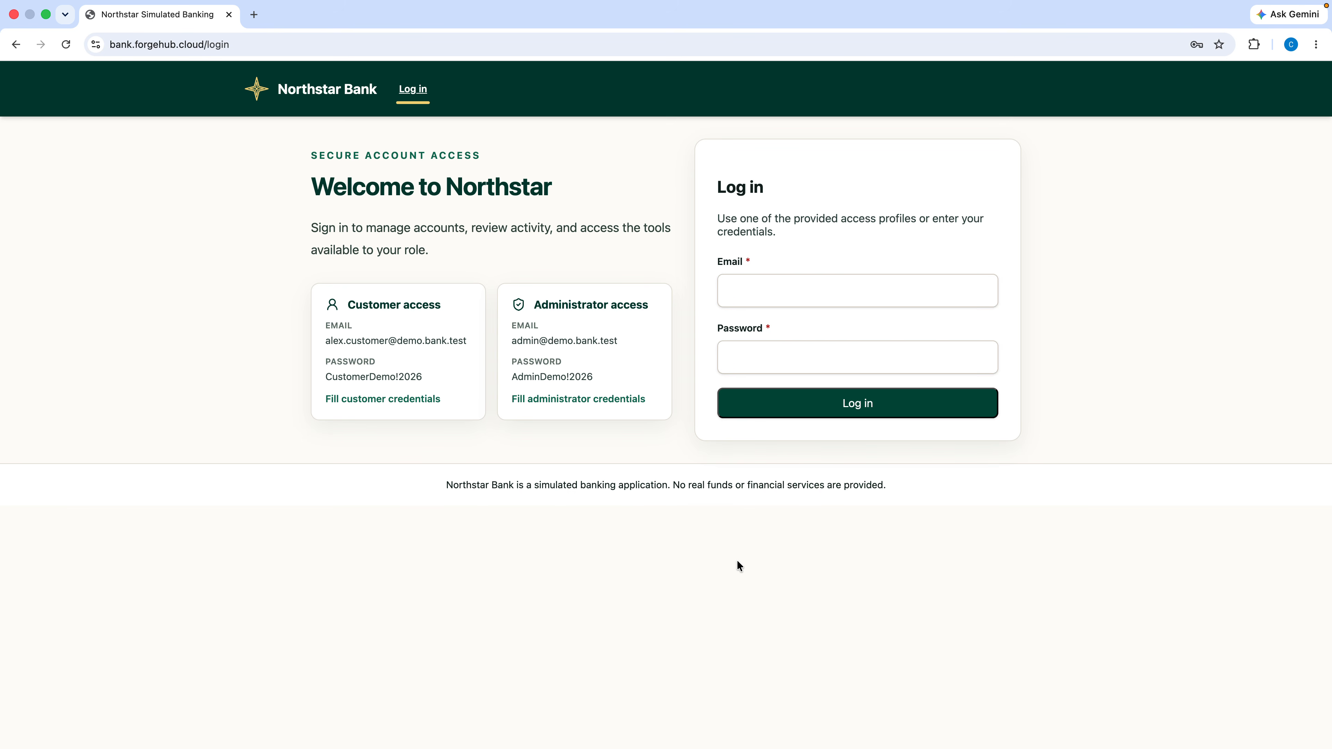
{"action": "mouse_move", "coordinate": [1018, 1]}
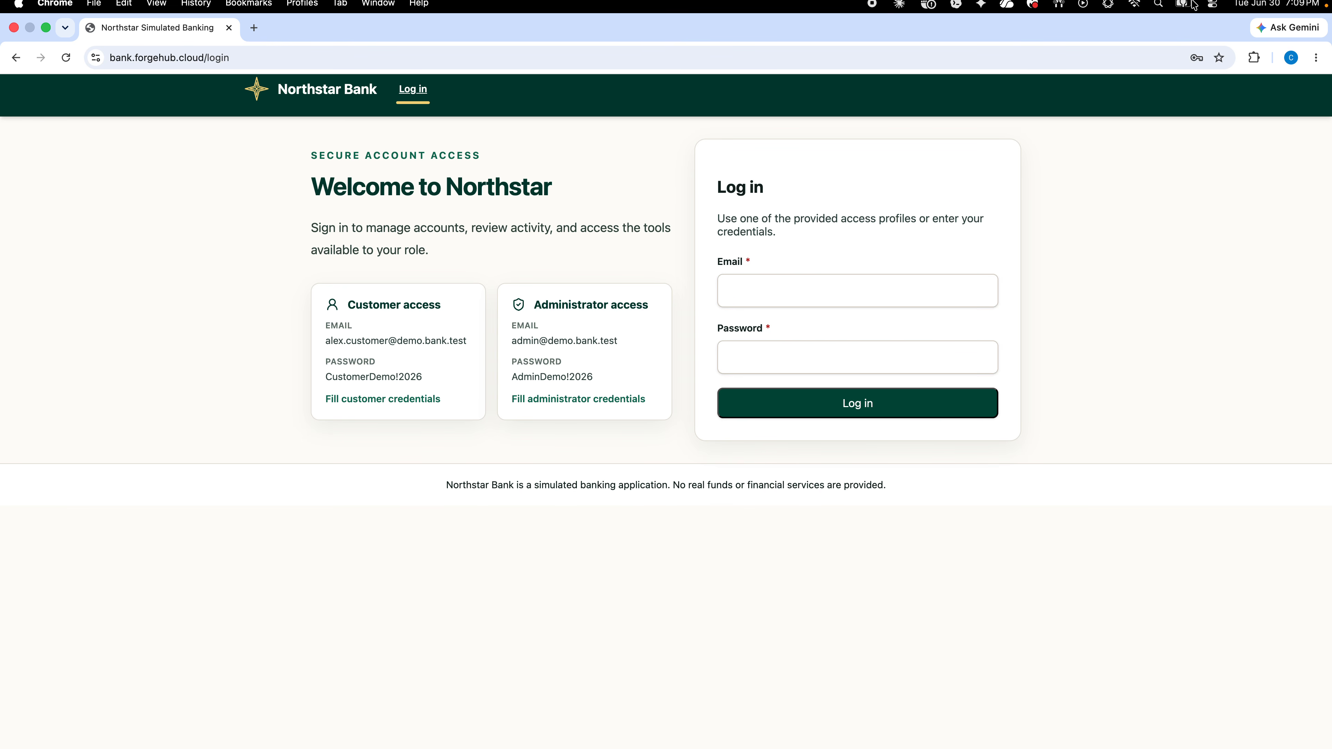